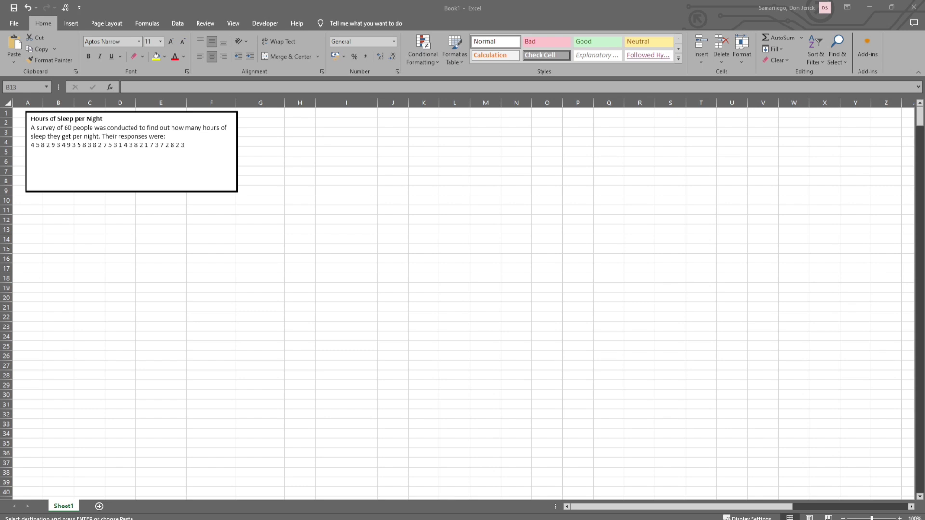
Step: Enter the heading DATA in cell B12 and paste the copied survey responses below it, starting at B13
left_click(66, 221)
type("DATA")
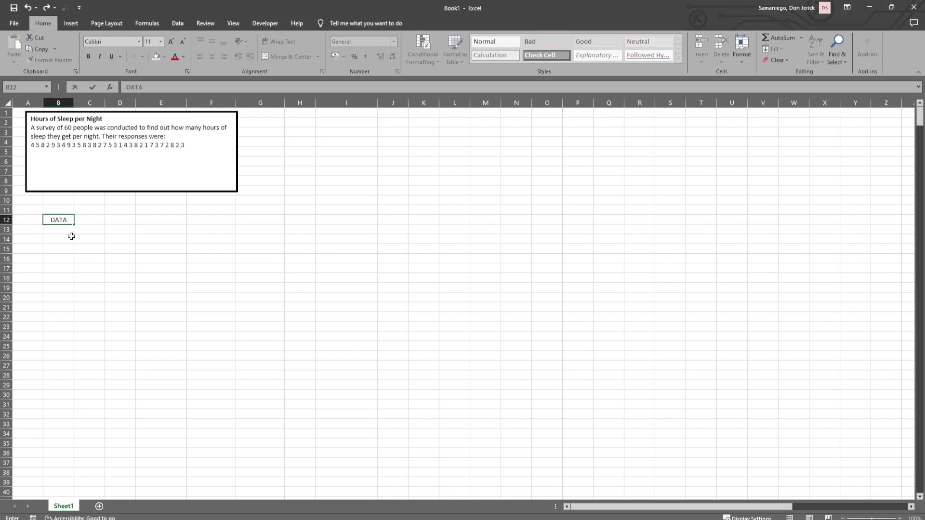
key("Return")
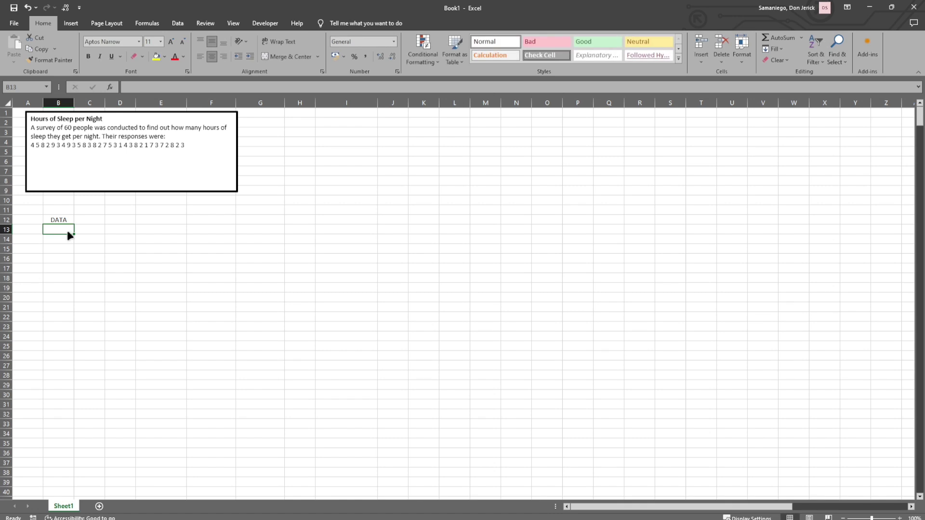
key("ctrl+v")
left_click(117, 245)
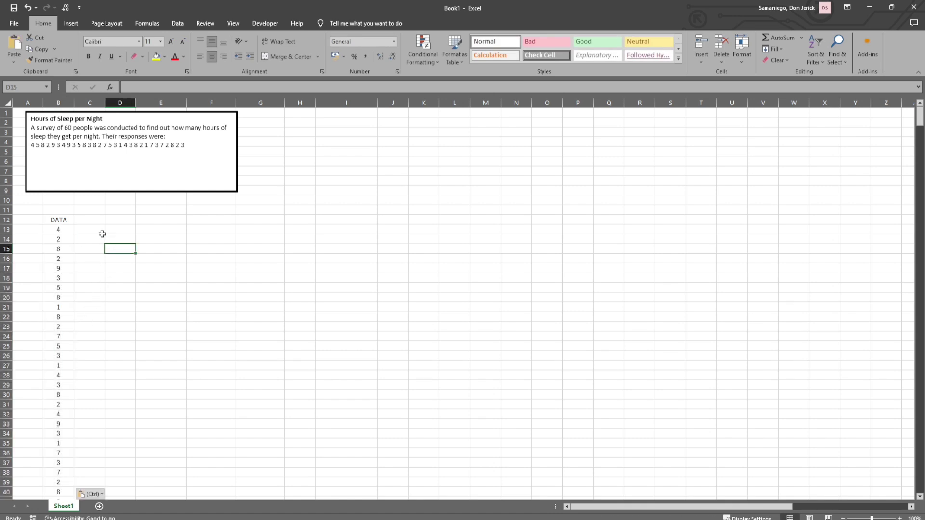
left_click(102, 233)
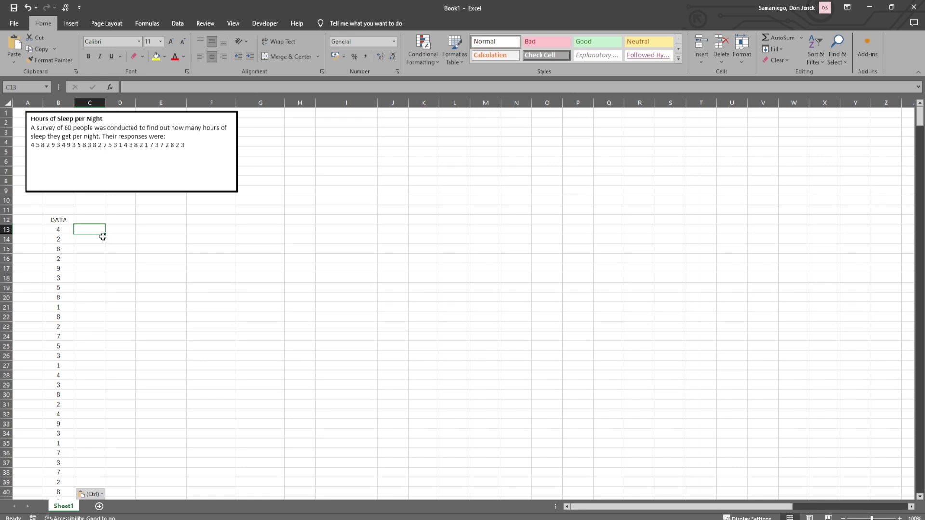
Step: Label cell I2 "# of classes" and enter 5 in J2
left_click(329, 123)
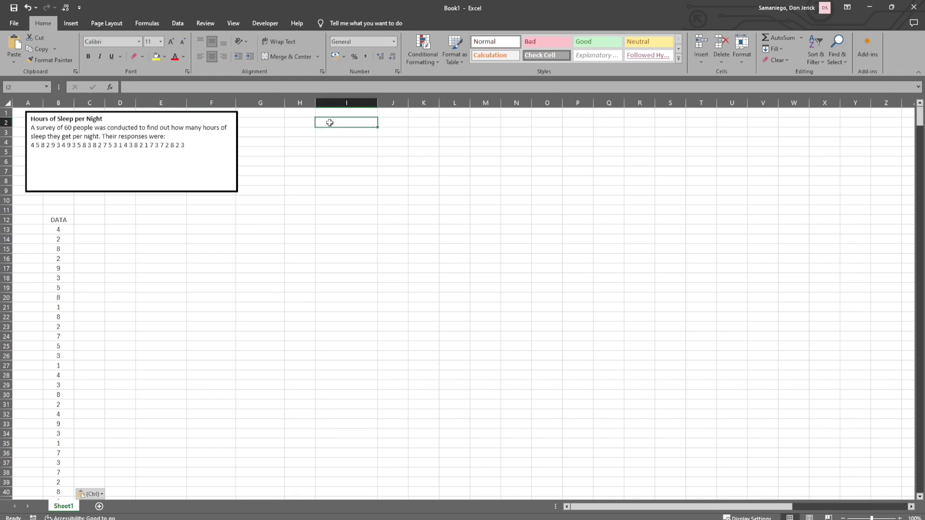
type("# of")
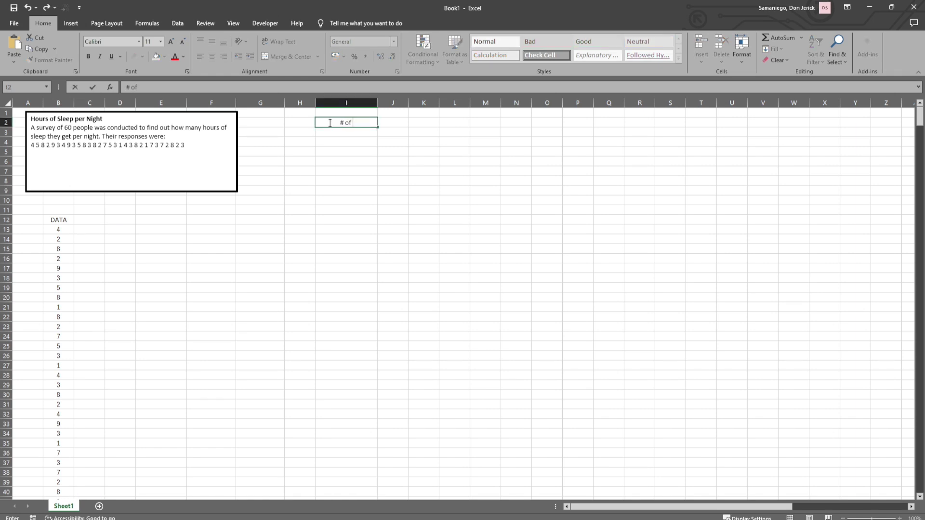
type(" classes")
left_click(338, 133)
left_click(408, 125)
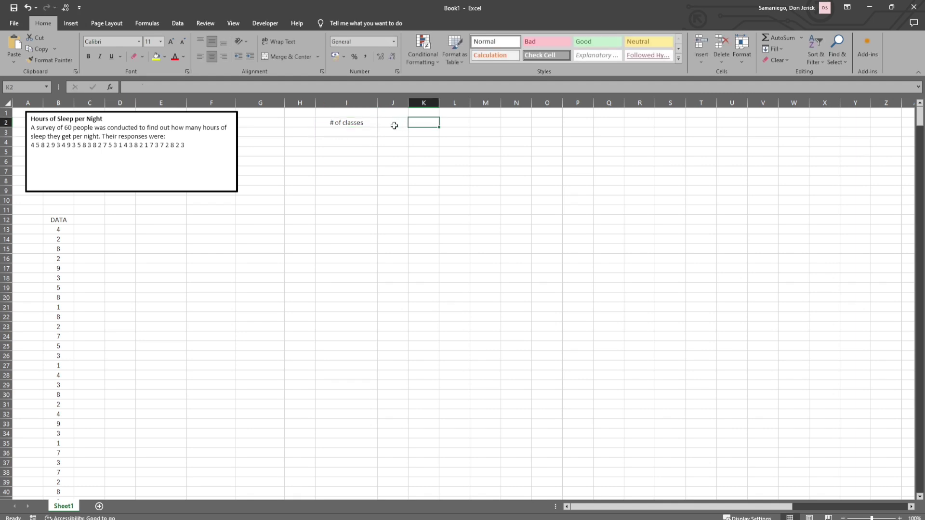
left_click(394, 125)
type("5")
Step: Label cell I3 "Min Data" and calculate the minimum of B13:B42 in J3 with the MIN function
left_click(351, 133)
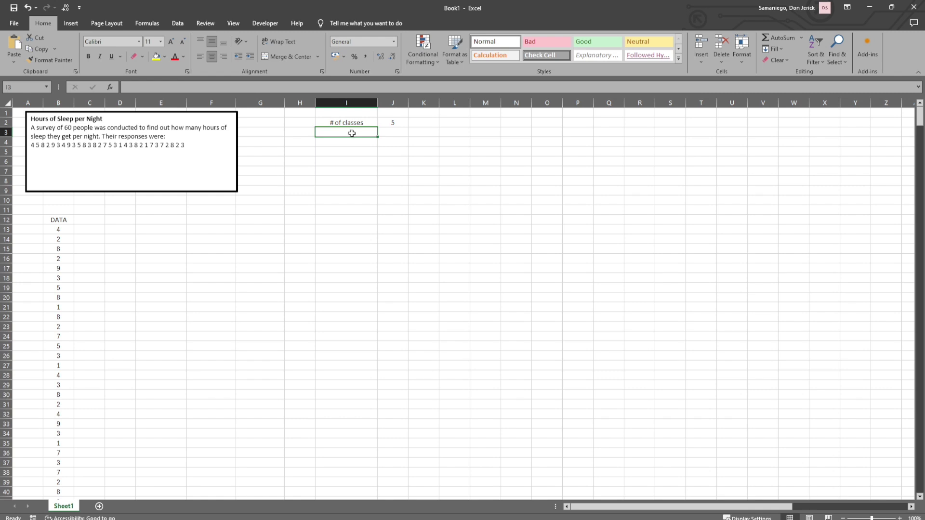
type("Min")
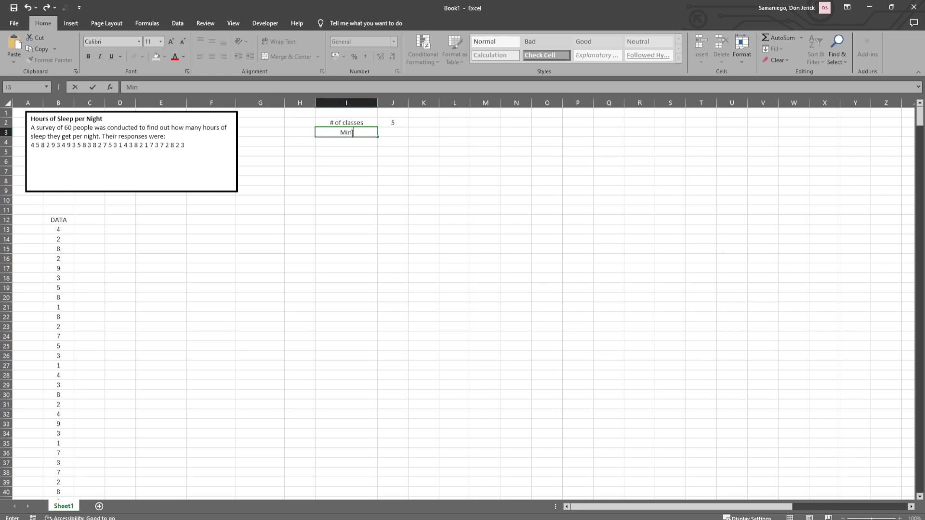
type(" Data")
left_click(384, 133)
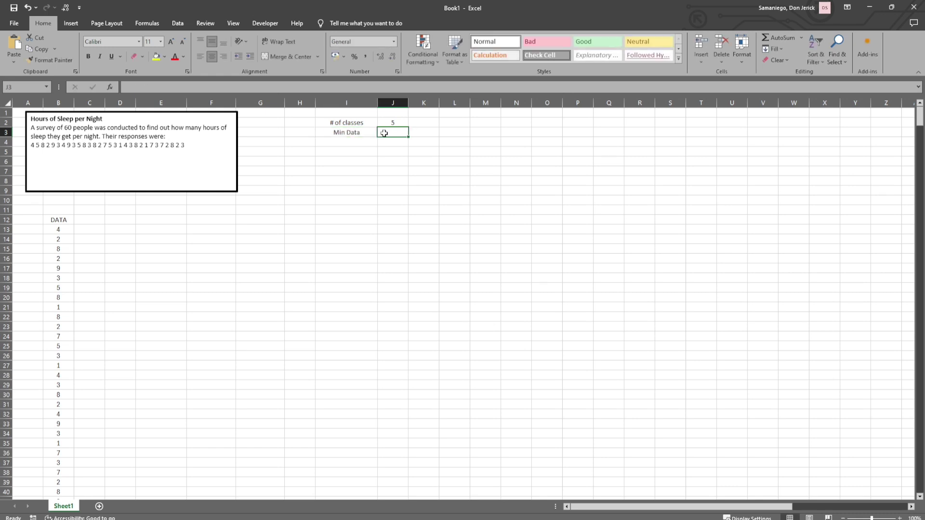
type("=")
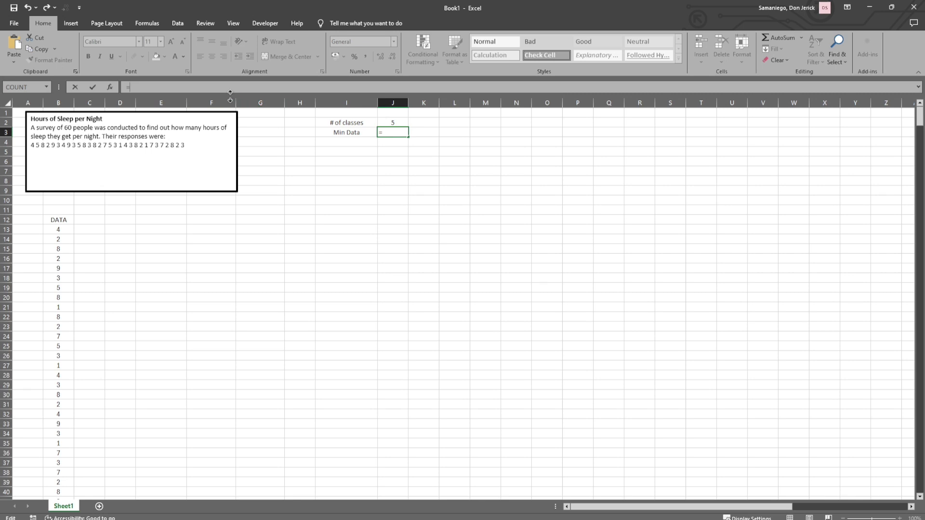
type("Min(")
left_click_drag(58, 232, 62, 470)
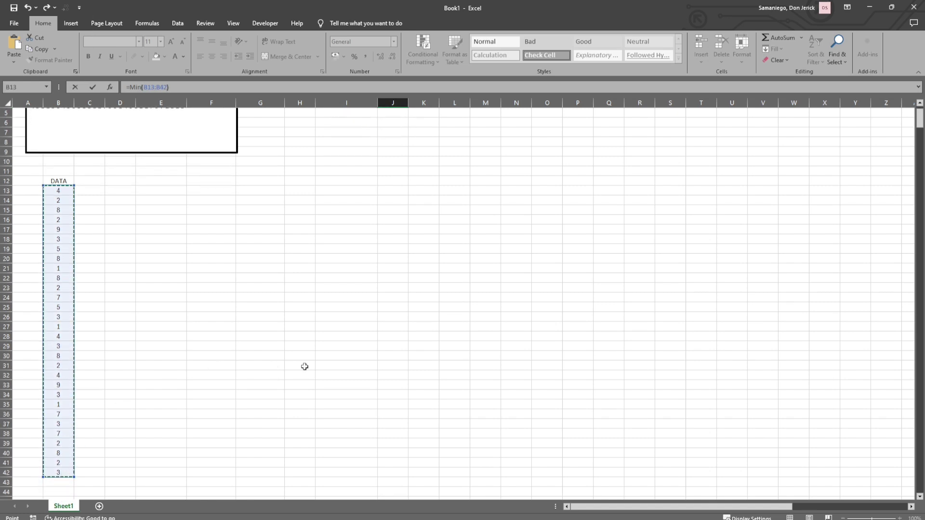
key("Return")
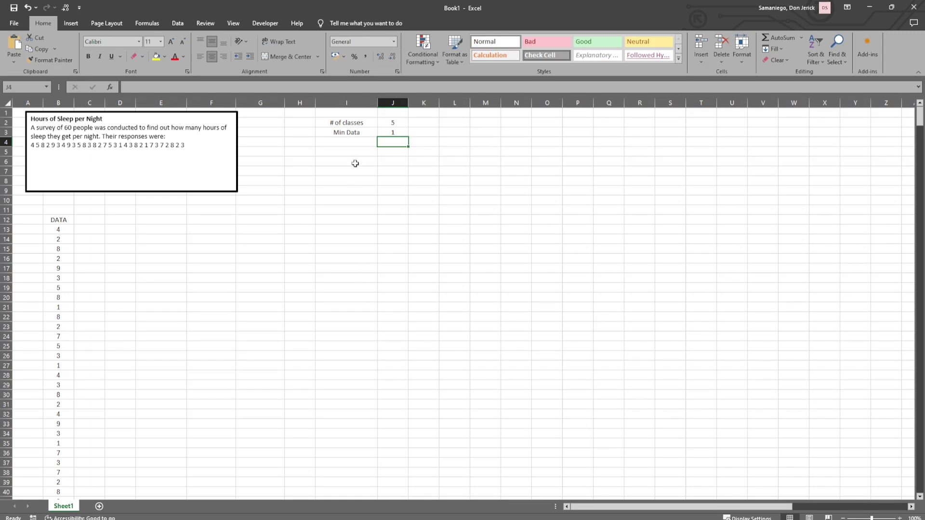
Step: Label cell I4 "Max Data", directly below the Min Data label
left_click(352, 143)
type("M")
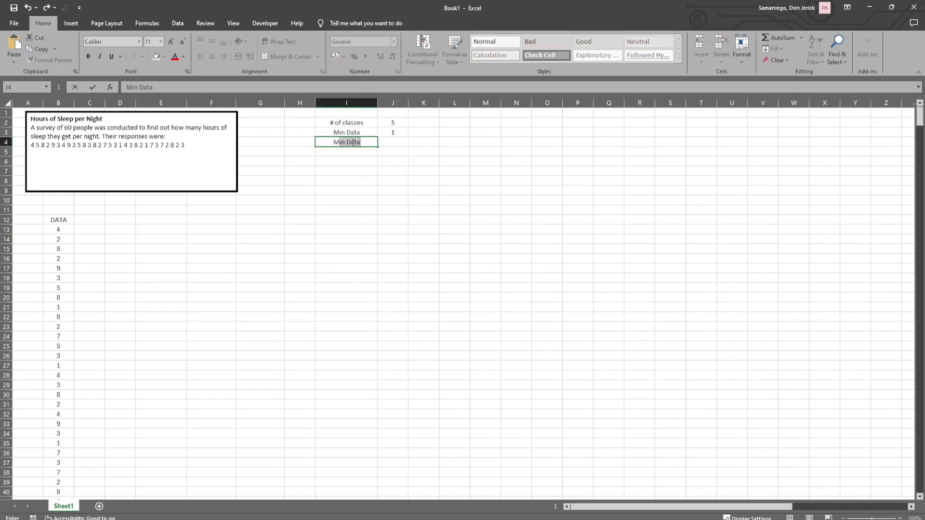
type("ax")
left_click(402, 141)
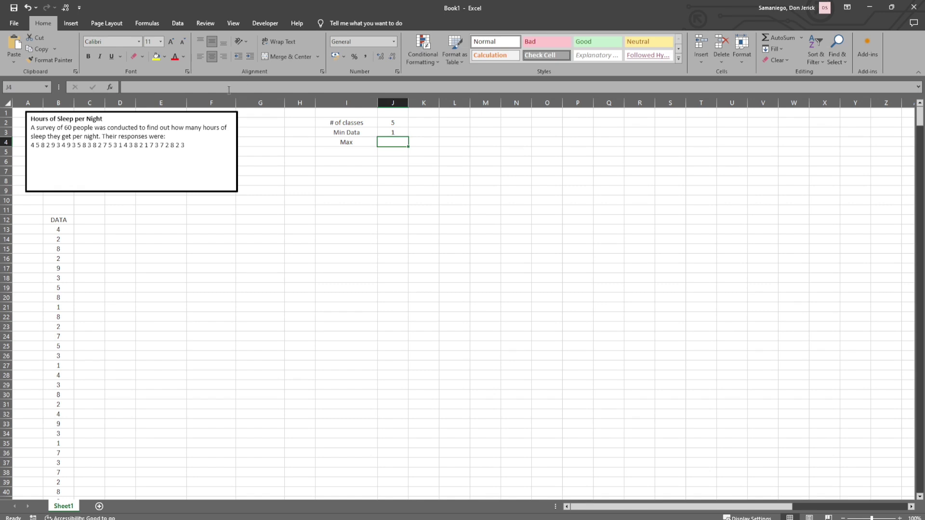
double_click(357, 142)
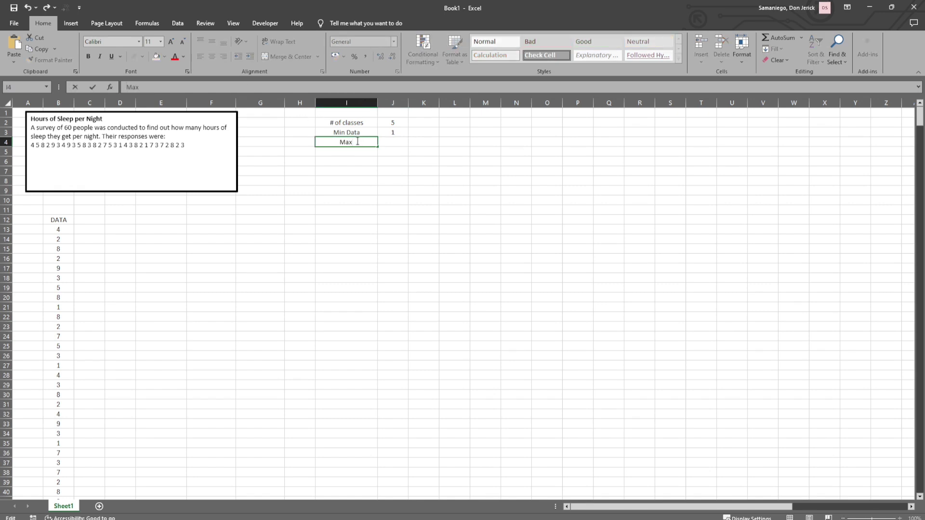
type("Data")
Step: Calculate the maximum of B13:B42 in cell J4 with the MAX function
left_click(395, 143)
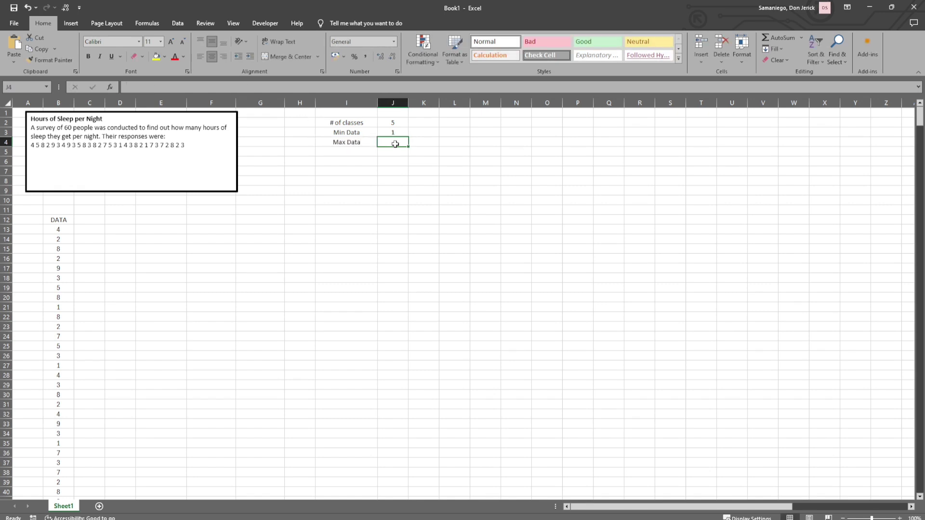
left_click(220, 87)
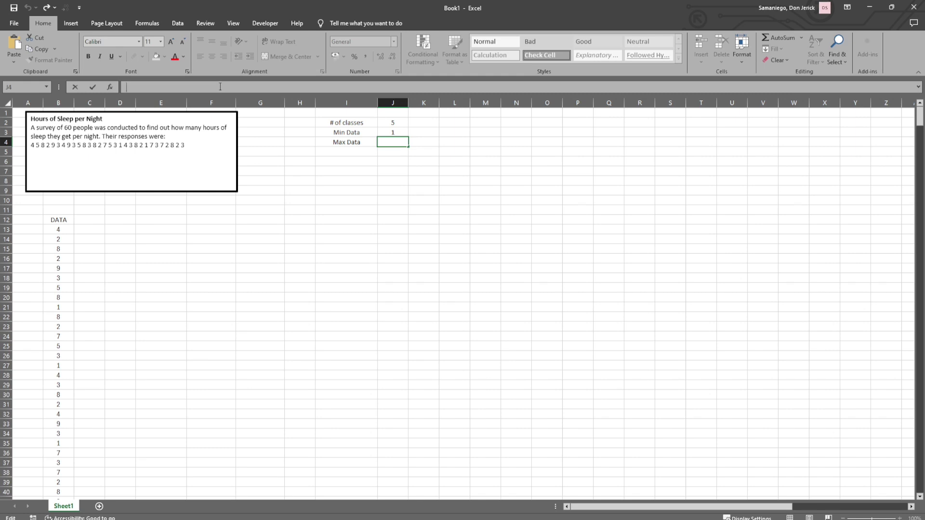
type("=Max")
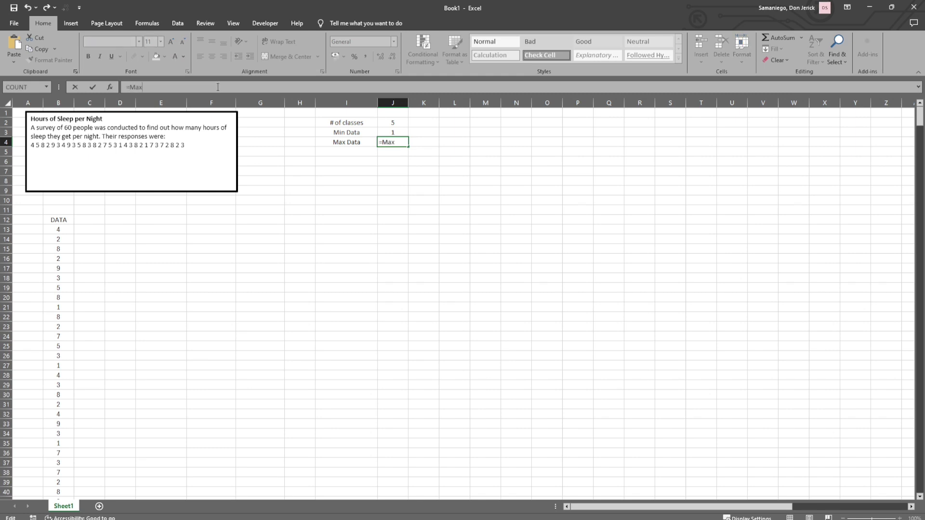
type("(")
scroll(92, 183, "down", 1)
left_click_drag(59, 198, 48, 483)
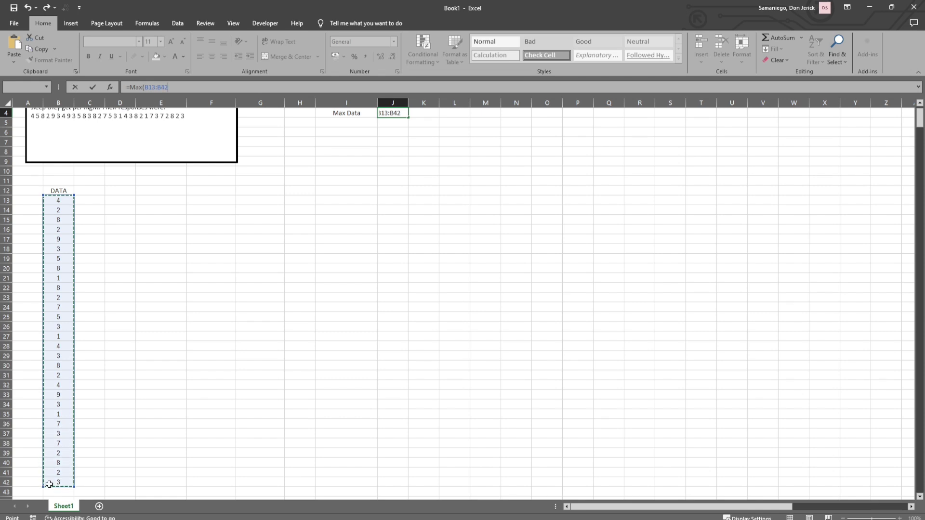
type(")")
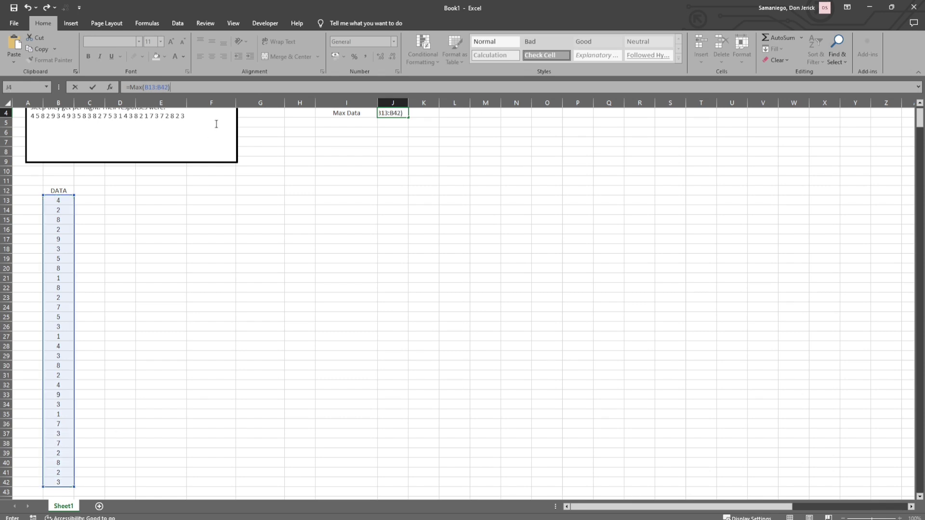
key("Return")
scroll(409, 131, "up", 1)
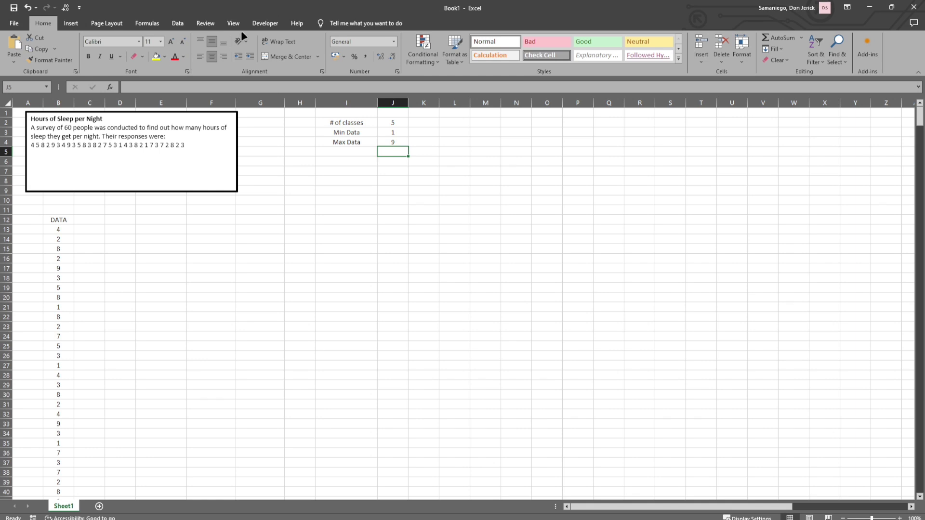
Step: Label cell I5 "range" and subtract the minimum from the maximum in J5 with the formula =J4-J3
left_click(362, 151)
type("range")
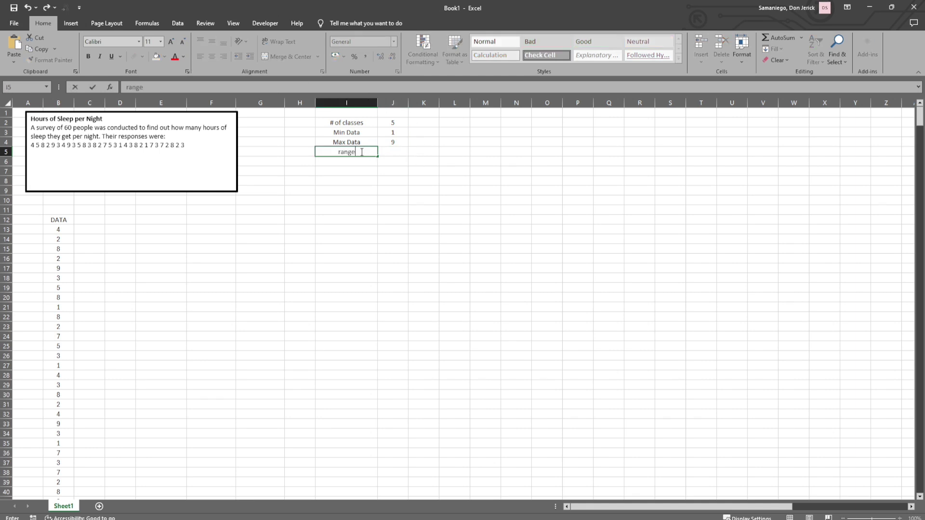
left_click(383, 151)
type("=")
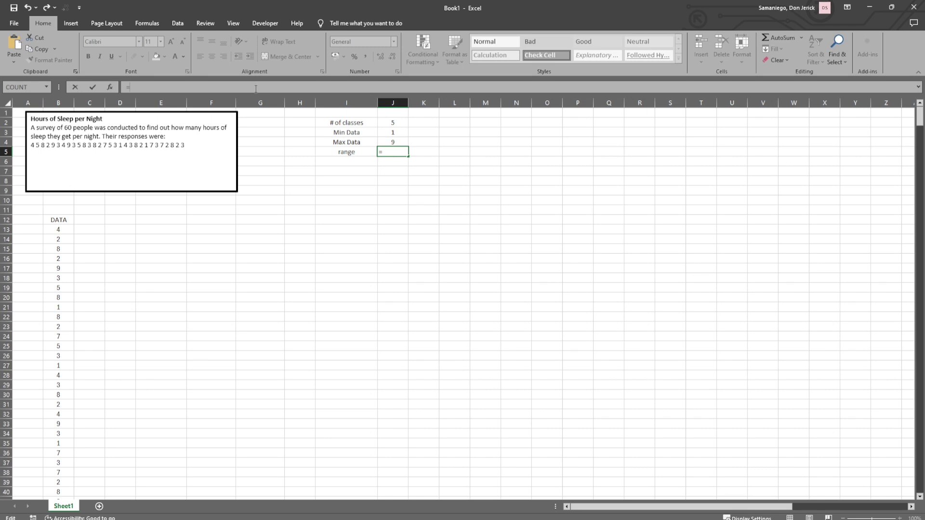
left_click(400, 142)
type("-")
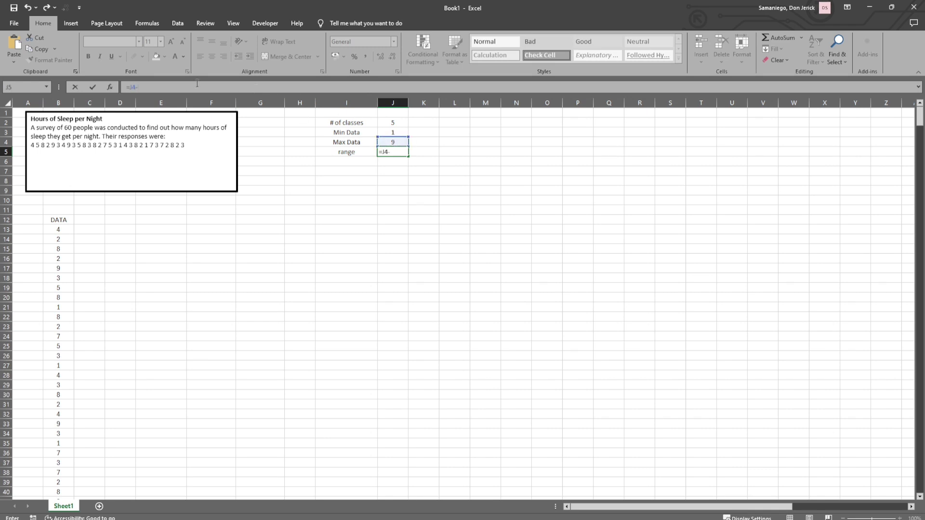
left_click(386, 132)
key("Return")
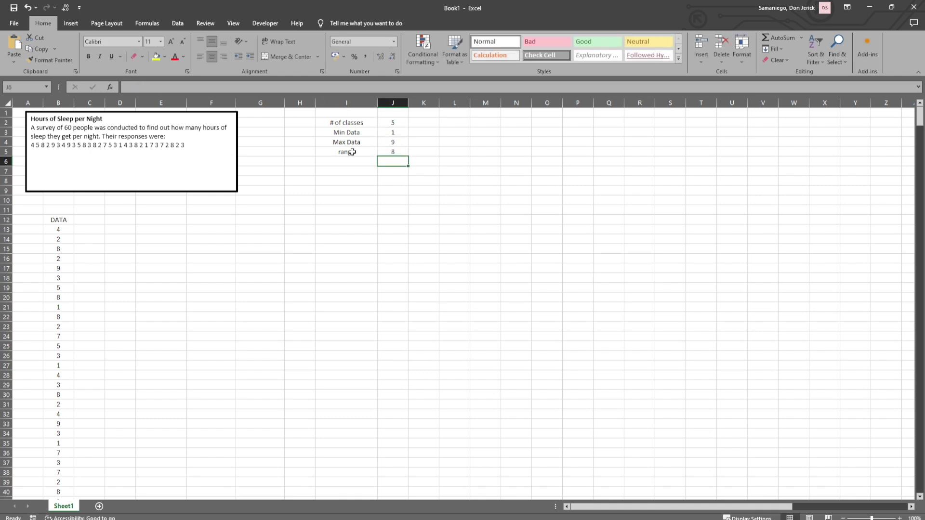
Step: Label cell I6 "class width" and calculate it in J6 with the formula =Roundup(J5/J2, 0)
left_click(342, 164)
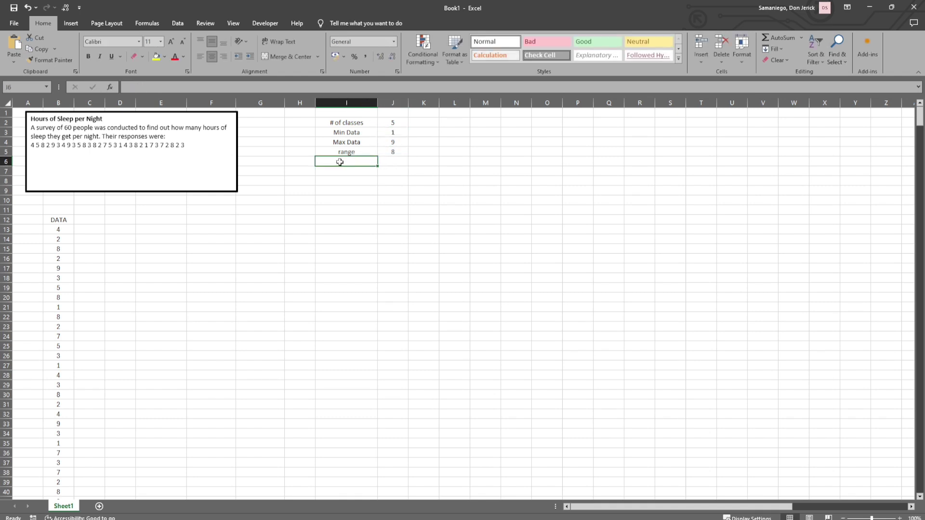
type("class")
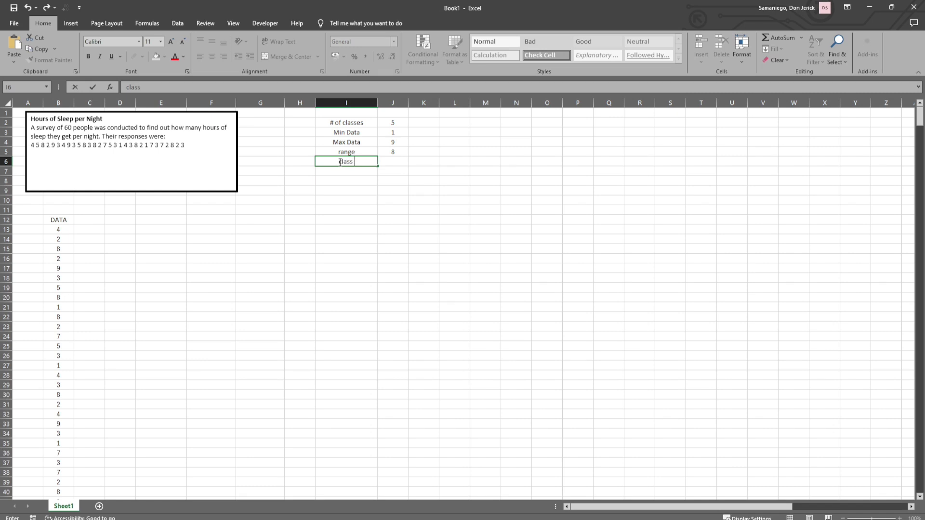
type(" width")
key("Tab")
type("=")
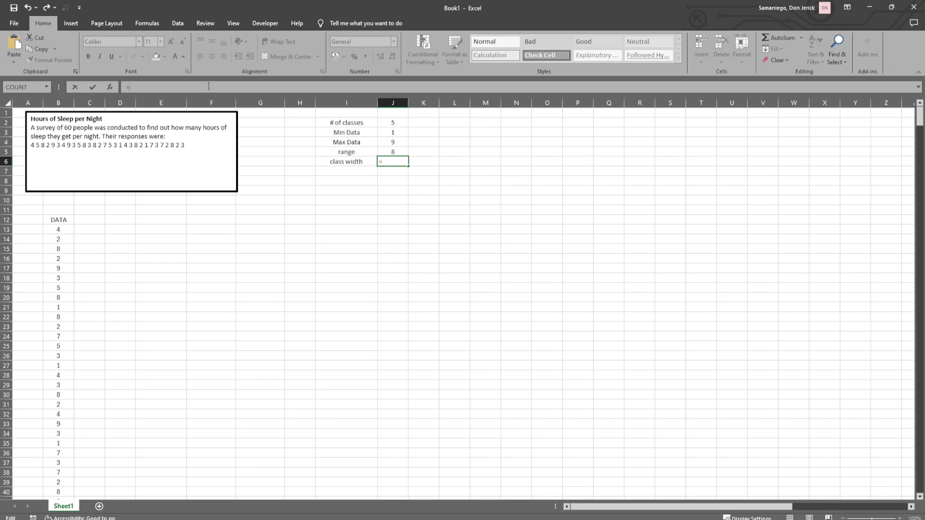
type("Roundup(")
left_click(391, 152)
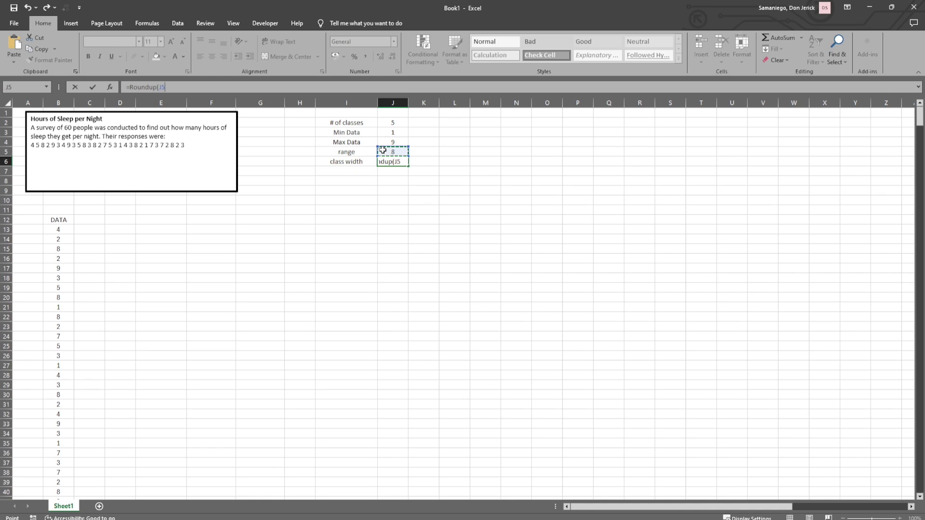
type("/")
left_click(400, 123)
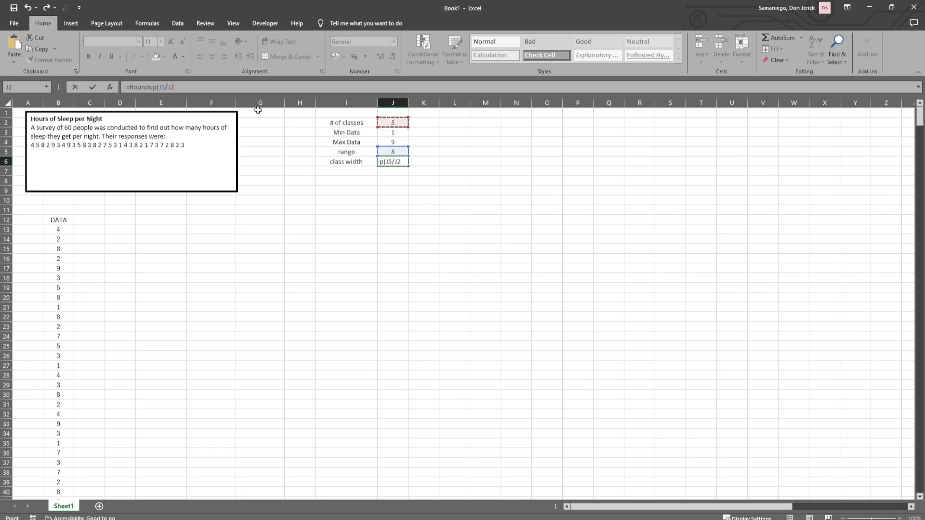
type(", 0)")
key("Return")
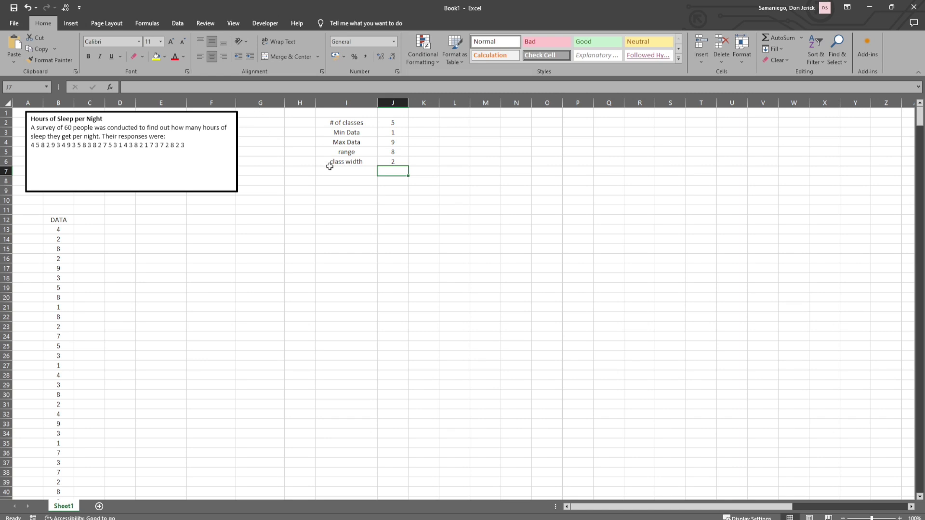
Step: Add the column heading "Class Number" in cell E12
left_click(334, 169)
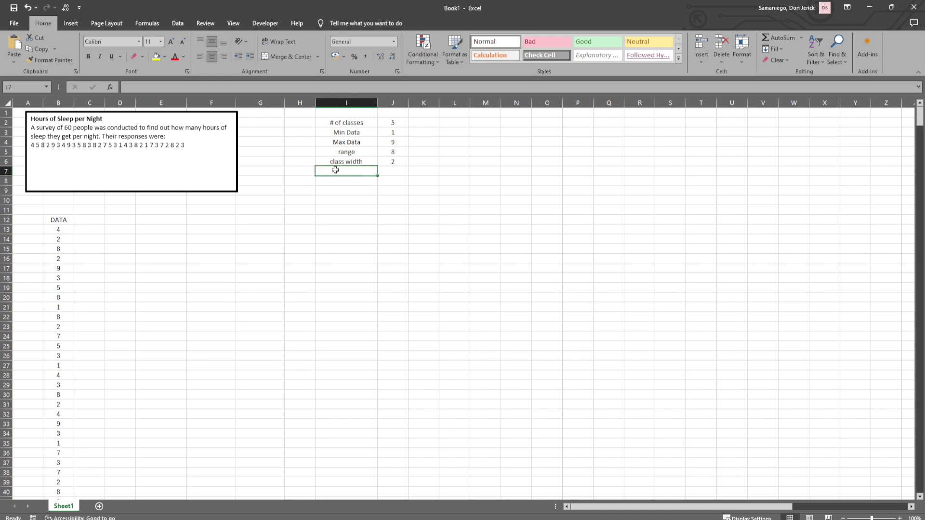
left_click(176, 222)
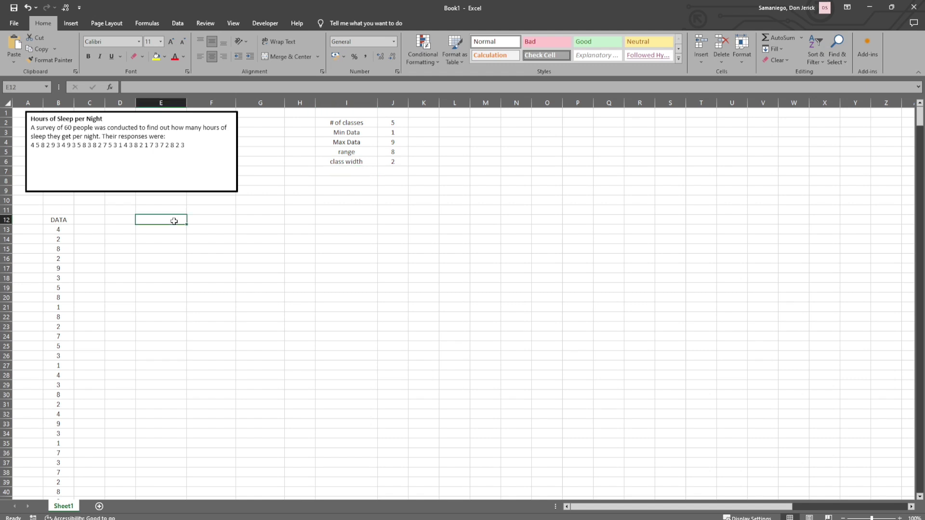
type("Cla")
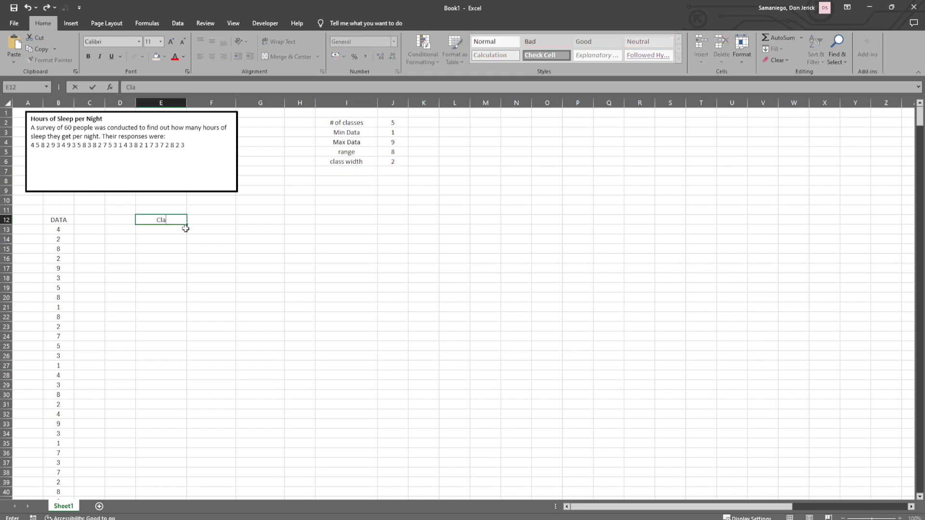
type("ss Number")
key("Return")
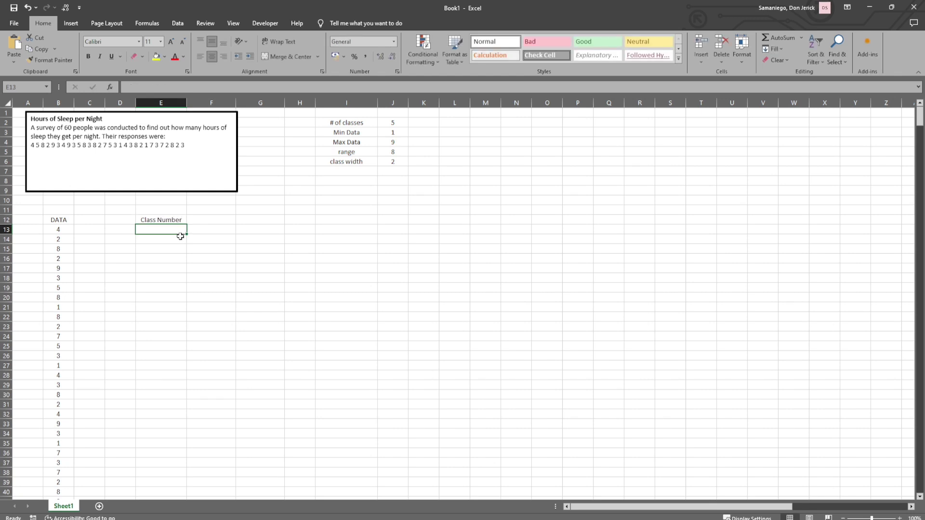
Step: Number the classes 1 to 5 in cells E13 to E17, below the Class Number heading
type("1")
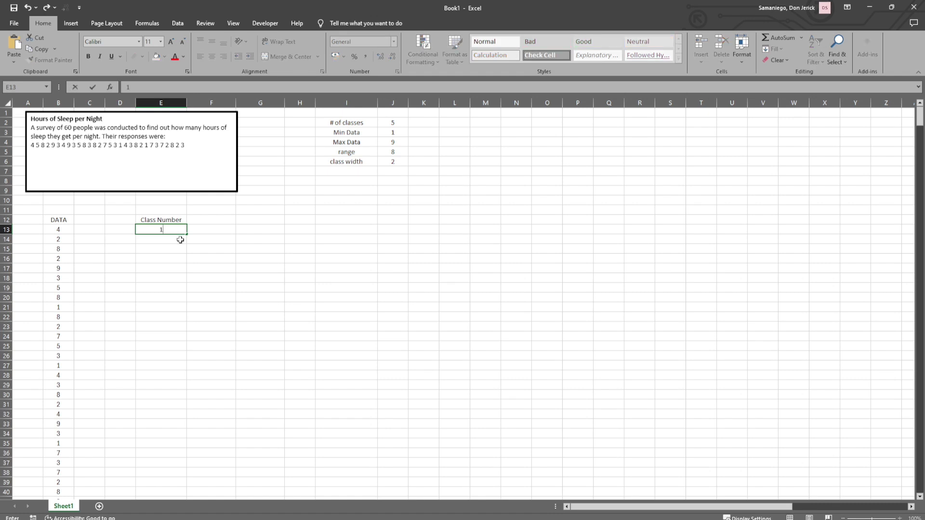
key("Return")
type("2")
key("Return")
type("3")
key("Return")
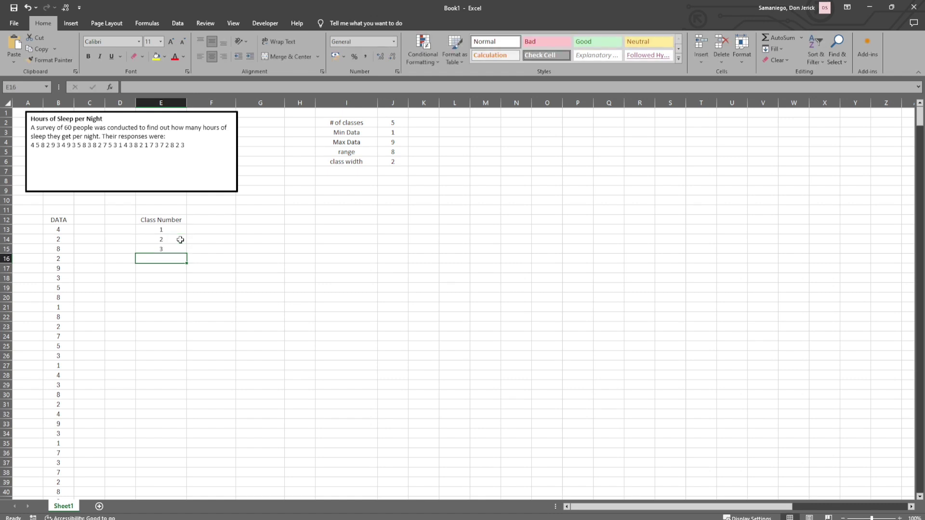
type("4")
key("Return")
type("5")
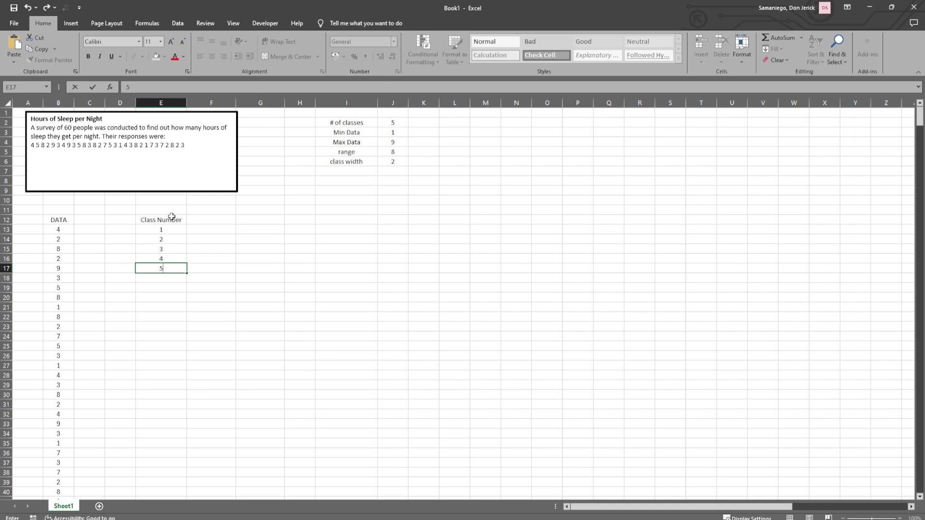
Step: Merge and center the Class Number heading across E11:E12, and merge and center the empty cells F11:G11
left_click_drag(171, 217, 172, 210)
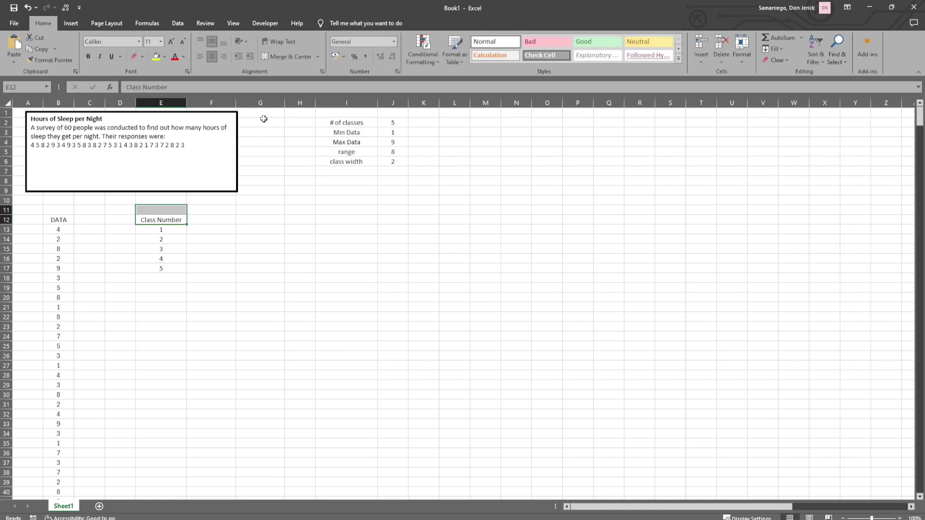
left_click(290, 57)
left_click(210, 211)
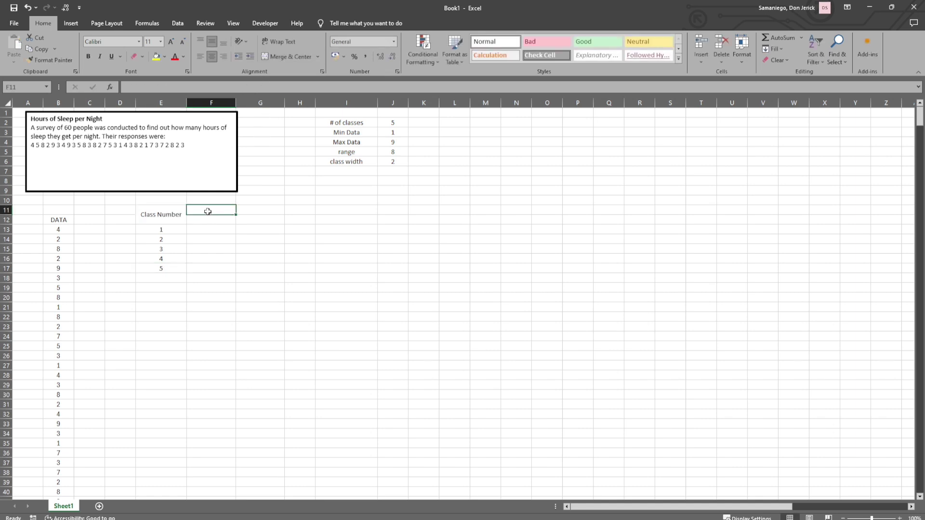
left_click_drag(207, 211, 244, 211)
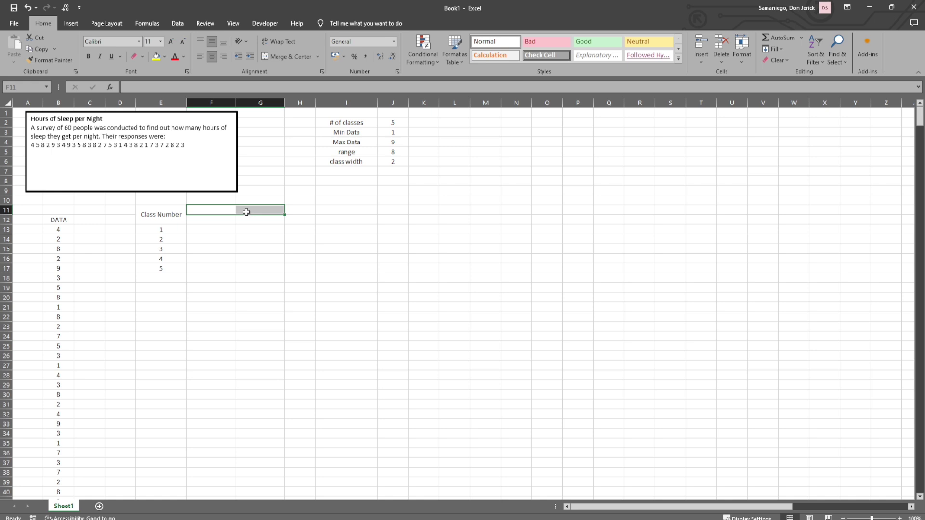
left_click(295, 57)
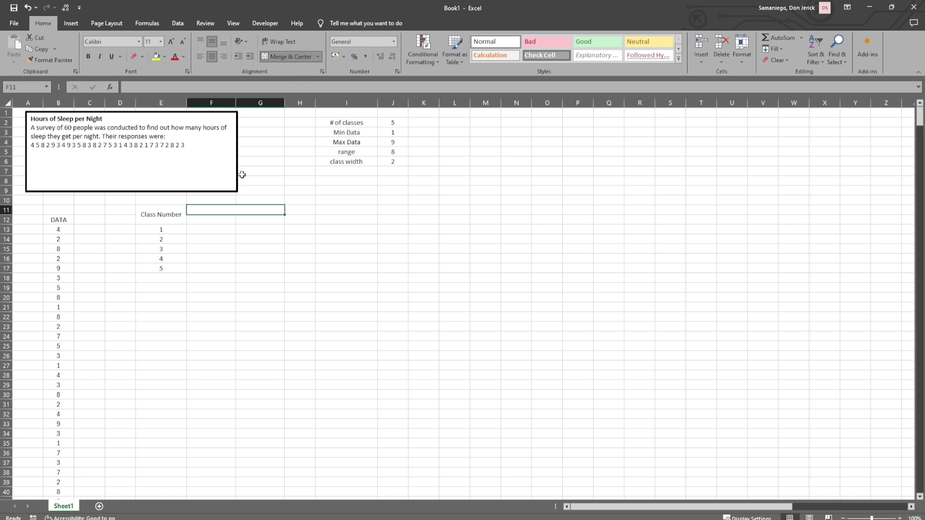
Step: Enter the heading "Class" in the merged cell F11:G11
double_click(232, 209)
type("Class")
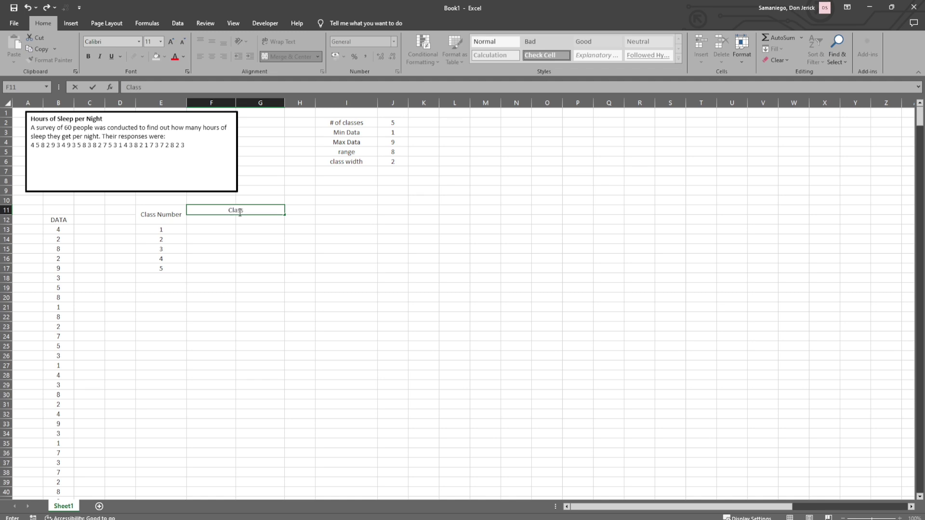
key("alt+Tab")
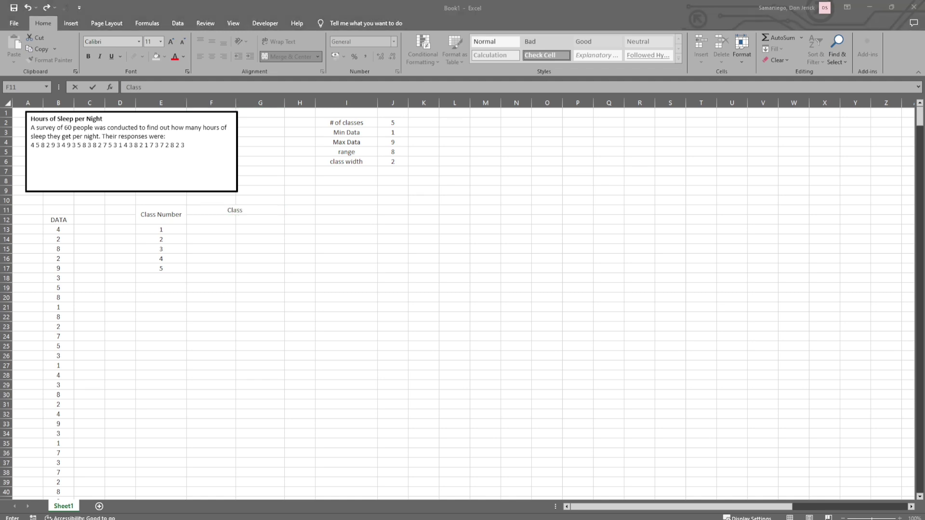
left_click(239, 212)
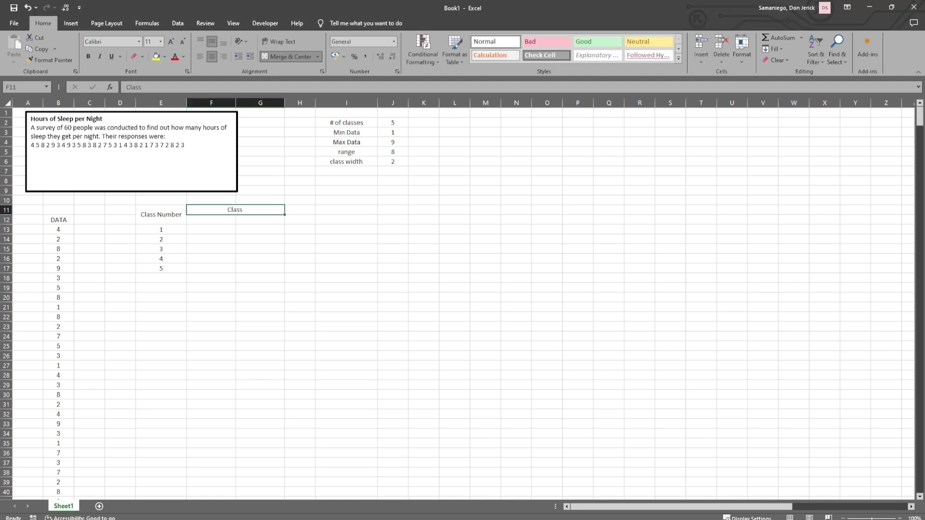
left_click(239, 212)
Step: Label cell F12 "Lower limit" and cell G12 "Upper limit" beneath the Class heading
double_click(217, 219)
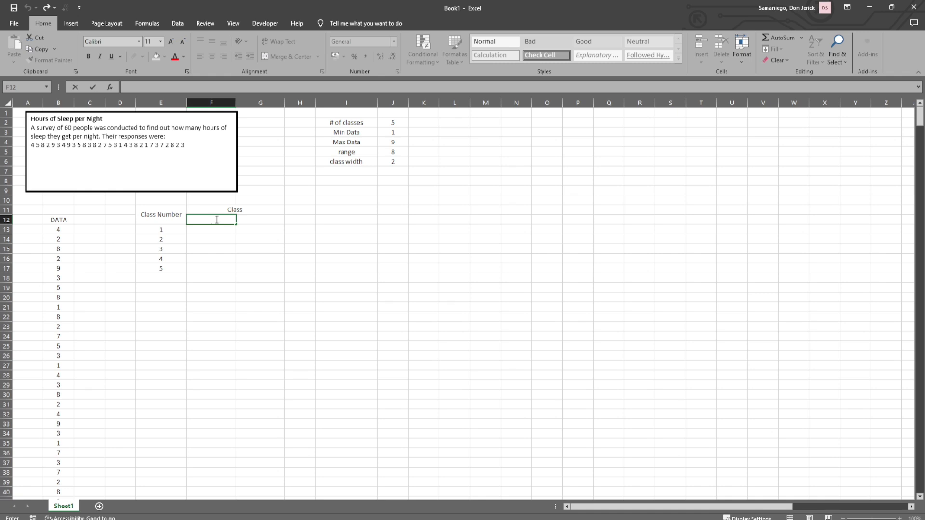
type("Lower limit")
left_click(256, 216)
type("Upp")
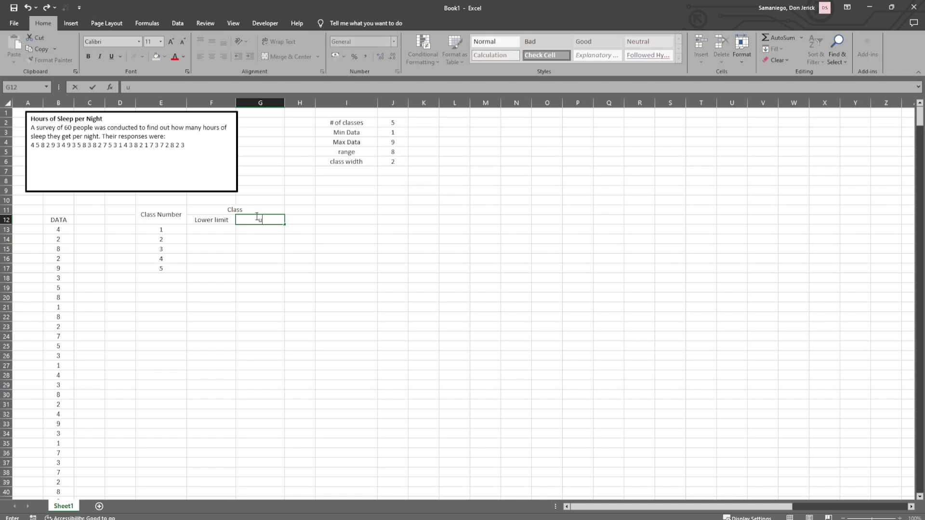
type("er limit")
Step: Set the first class's lower limit in F13 to the minimum data value with the formula =J3
left_click(196, 230)
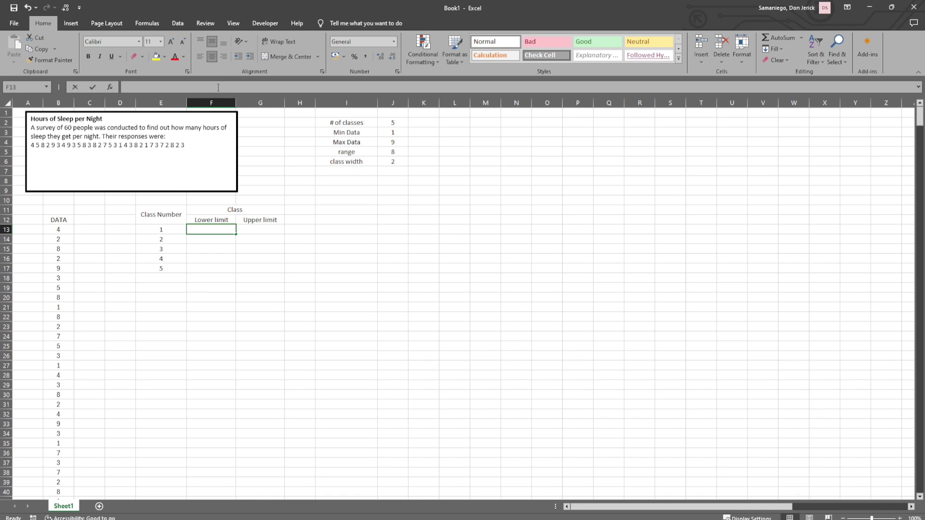
left_click(218, 87)
type("=")
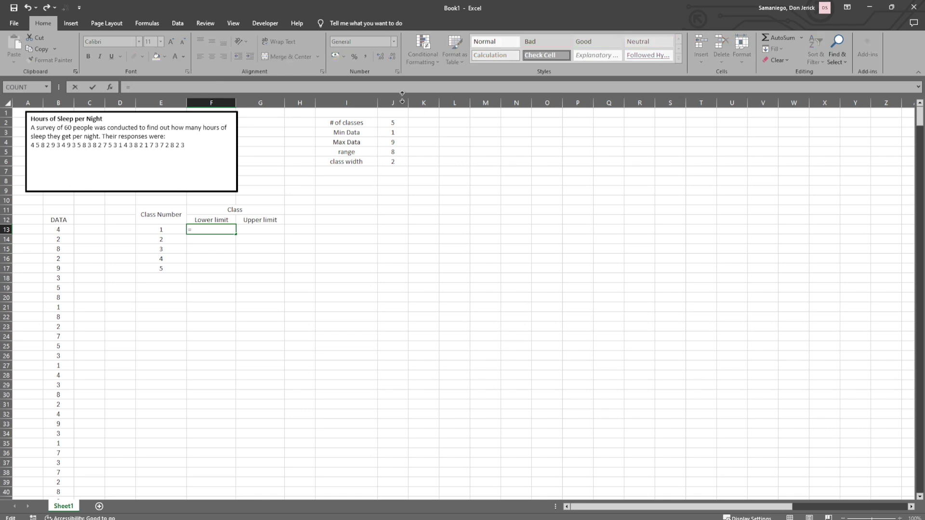
left_click(395, 132)
key("Return")
Step: Calculate the second lower limit in F14 with the formula =F13+$J$6, keeping the class width reference absolute
left_click(159, 87)
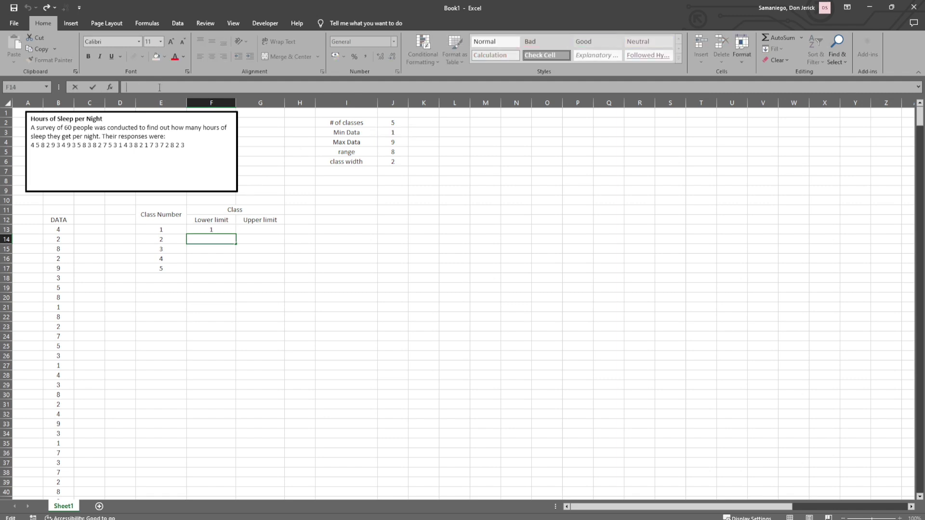
type("=")
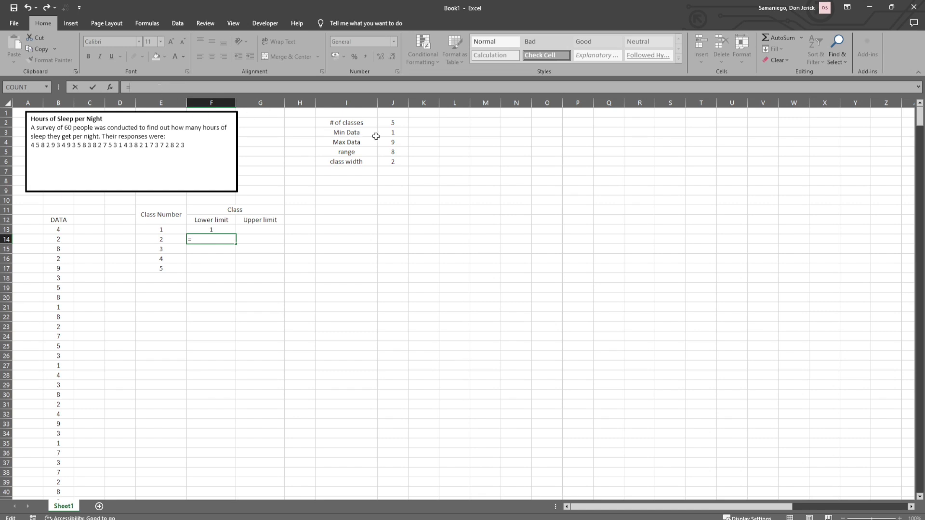
left_click(218, 229)
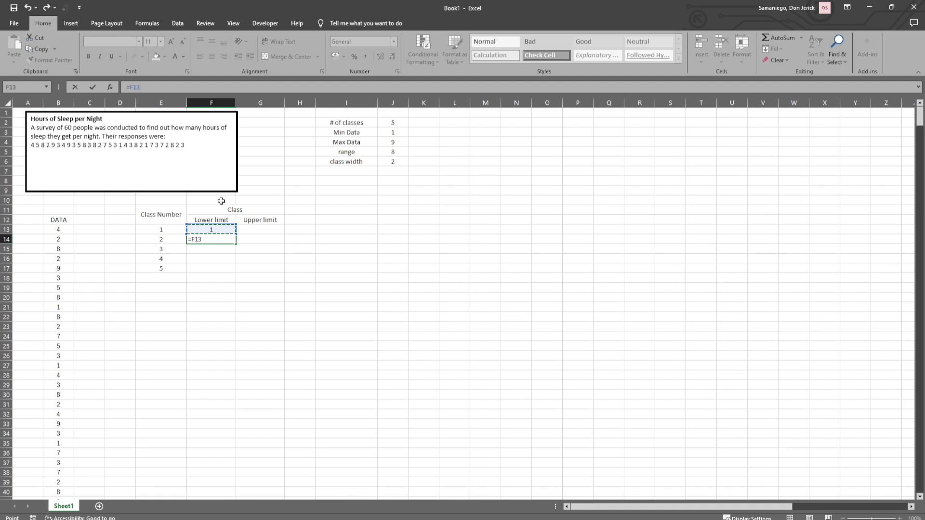
type("+")
left_click(388, 161)
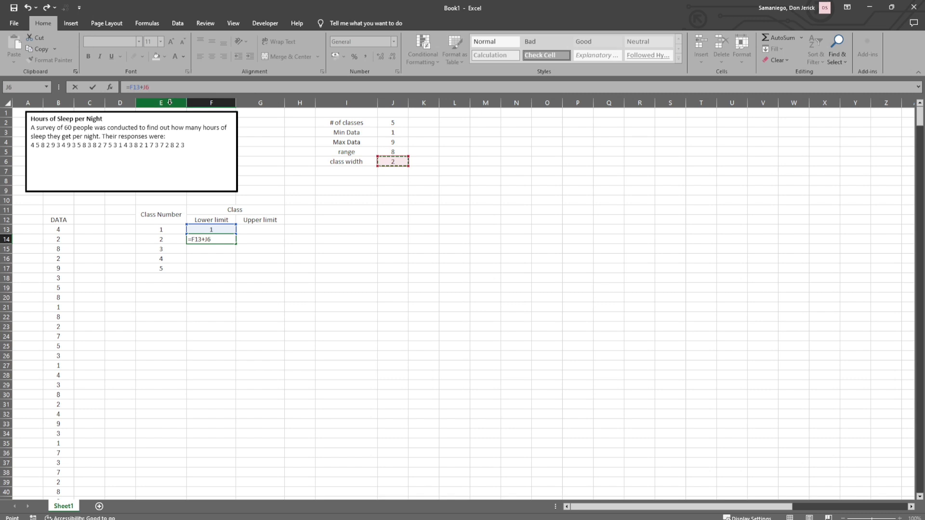
key("F4")
key("Return")
Step: Fill the lower limit formula from F14 down through F17
left_click(216, 240)
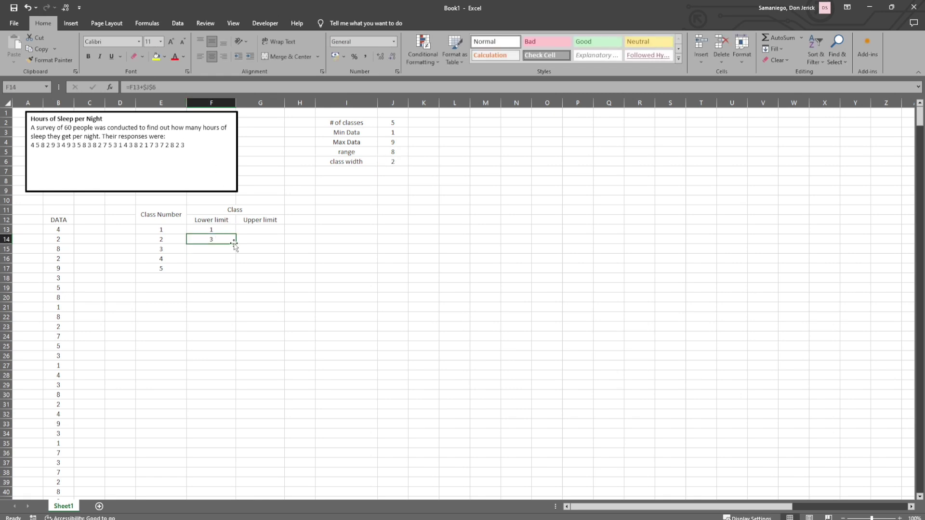
left_click_drag(234, 245, 237, 275)
left_click(270, 257)
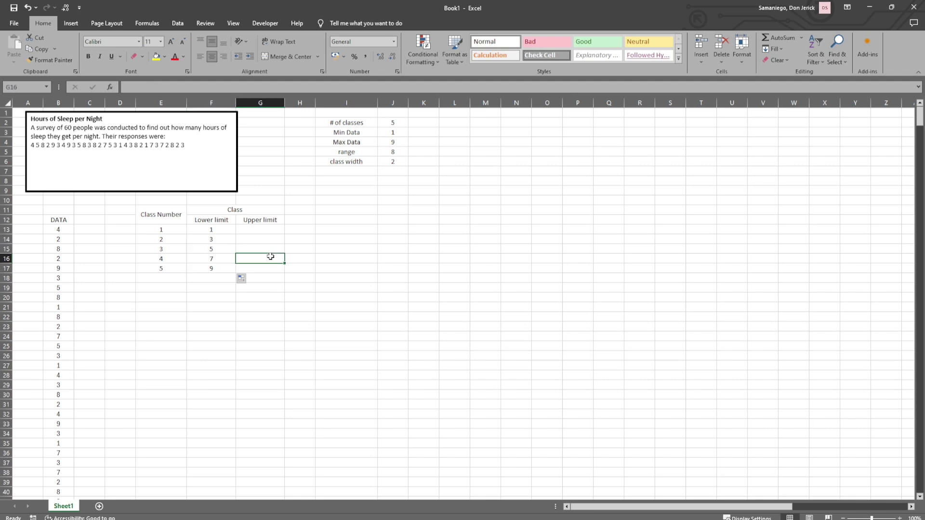
Step: Calculate the first upper limit in G13 by adding the class width in J6 minus 1, in parentheses, to the lower limit in F13
left_click(261, 227)
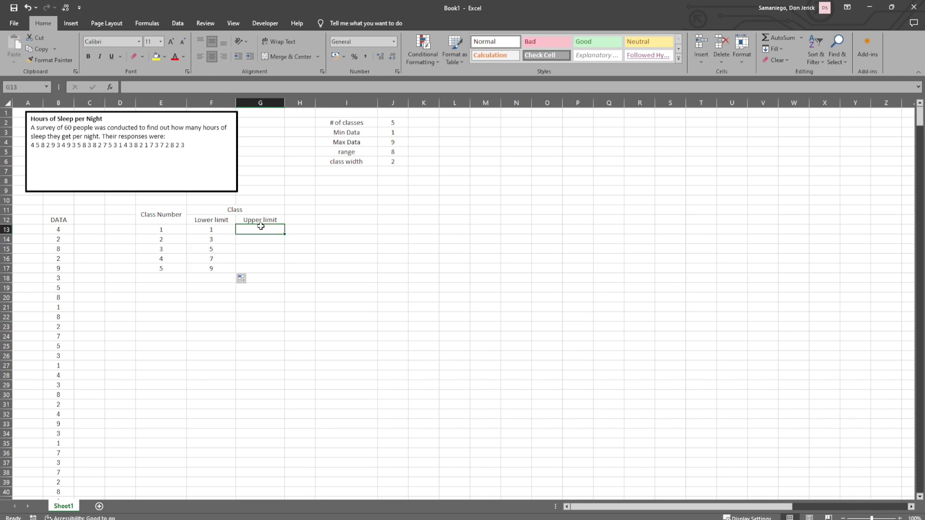
left_click(251, 88)
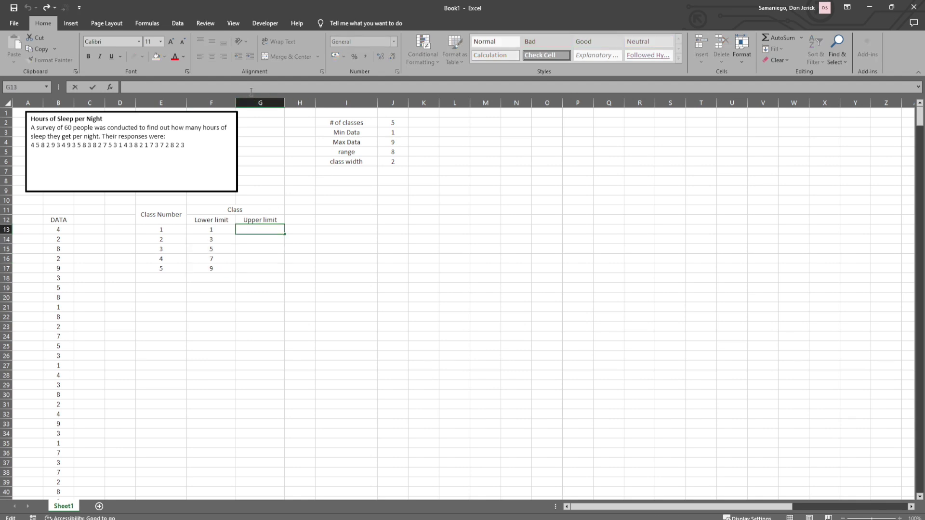
type("=")
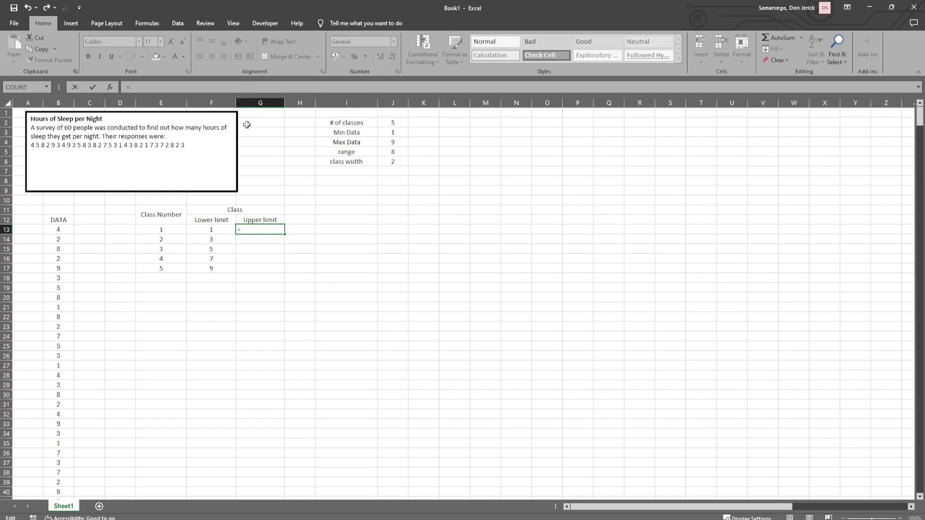
left_click(219, 231)
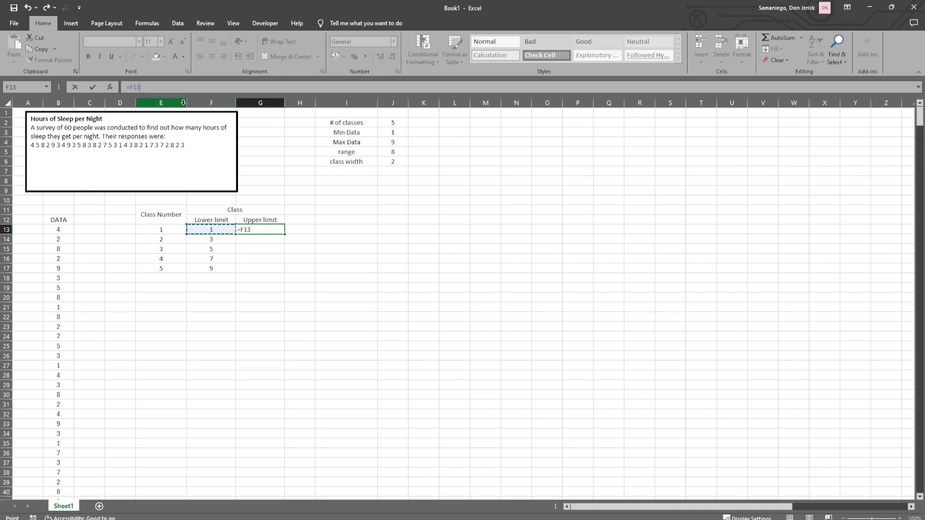
type("+")
left_click(393, 163)
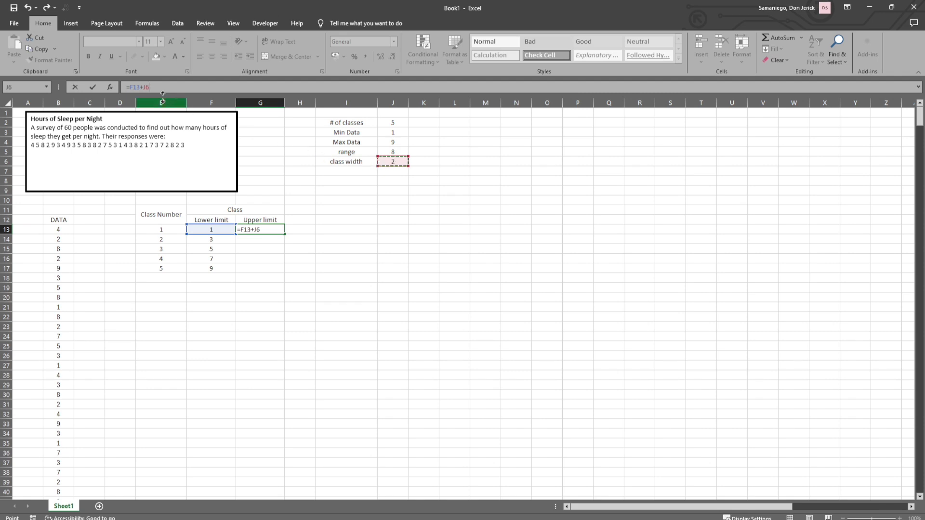
left_click(144, 88)
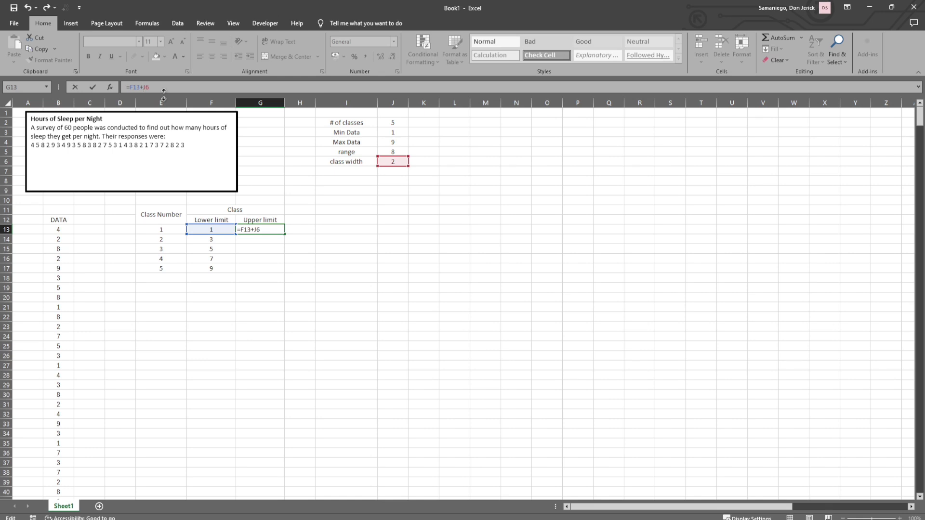
type("(")
type("-1)")
key("F4")
key("Return")
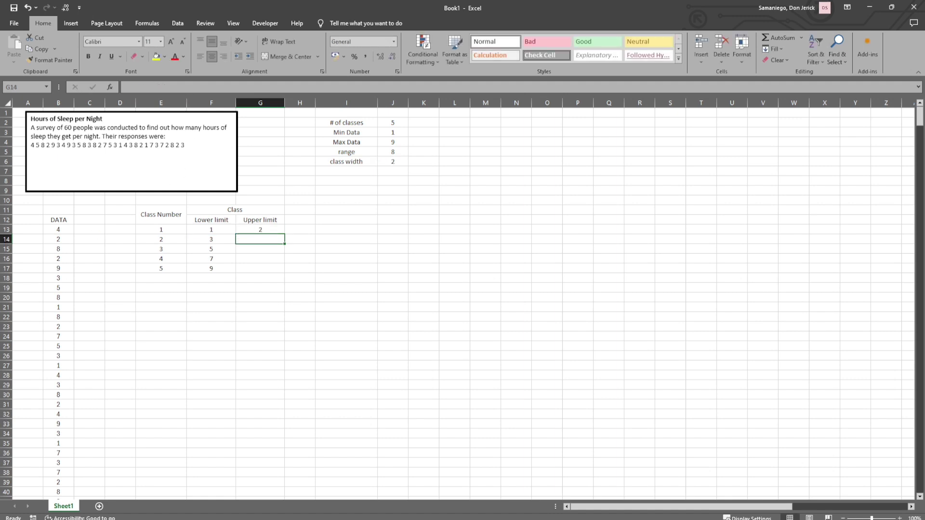
Step: Calculate the second upper limit in G14 with the formula =G13+$J$6, keeping the class width reference absolute
left_click(182, 84)
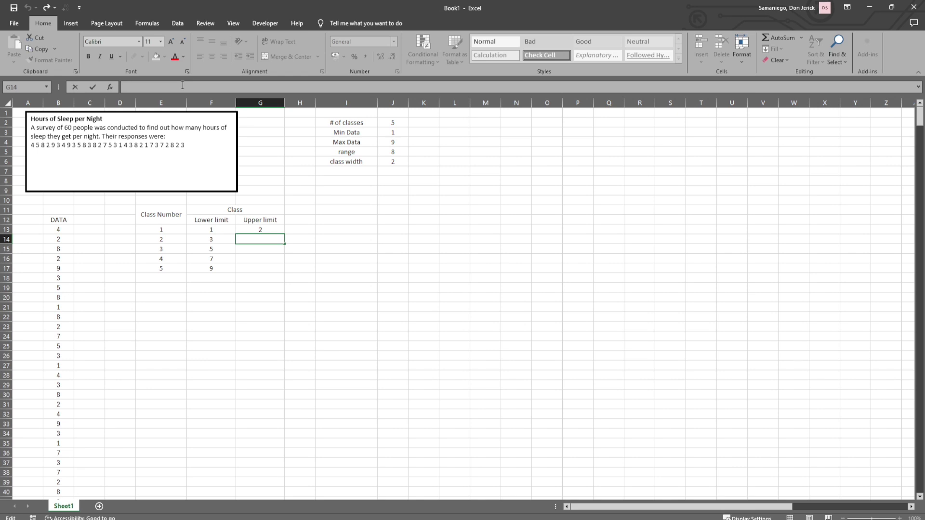
type("=")
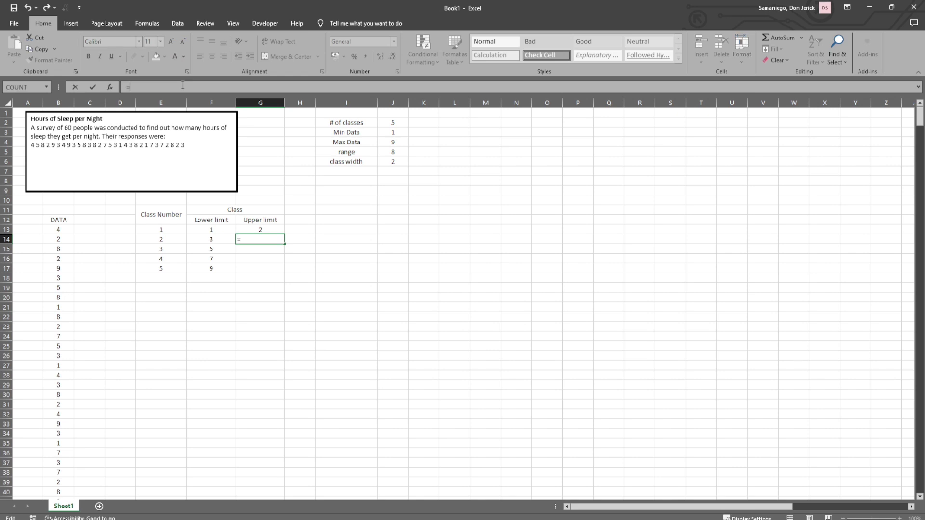
left_click(275, 229)
type("+")
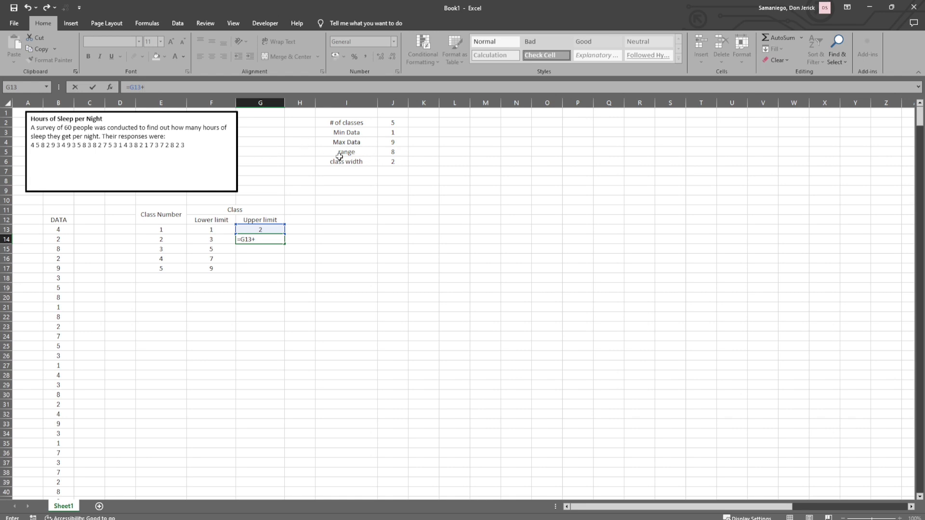
left_click(385, 162)
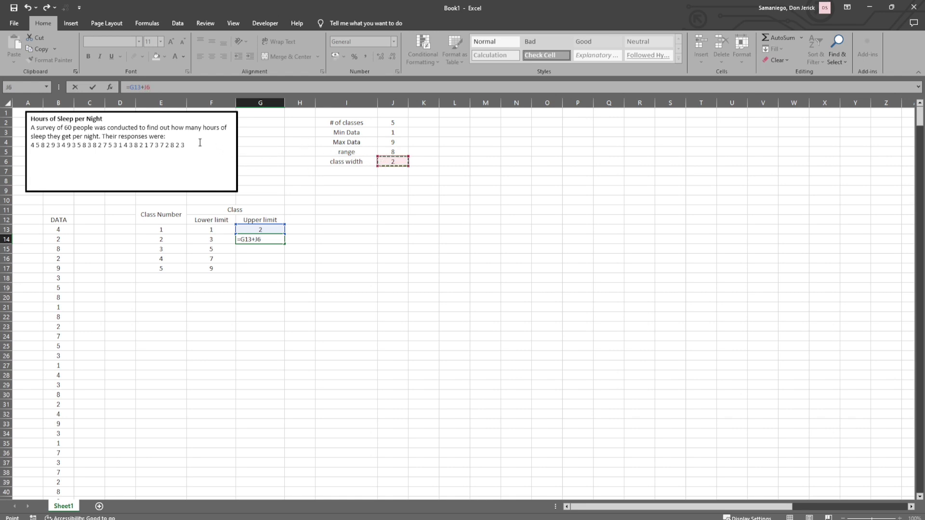
key("F4")
key("Return")
Step: Fill the upper limit formula from G14 down through G17
left_click(263, 239)
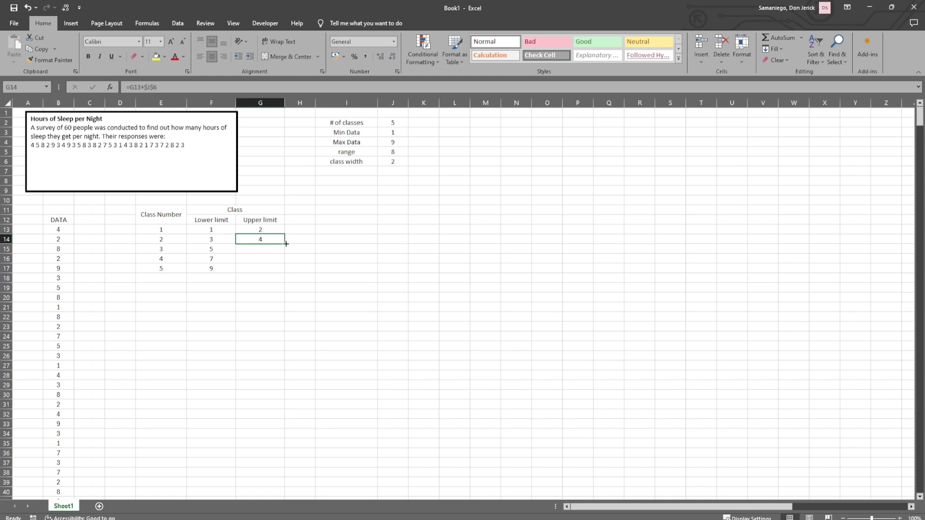
left_click_drag(286, 243, 286, 273)
left_click(329, 259)
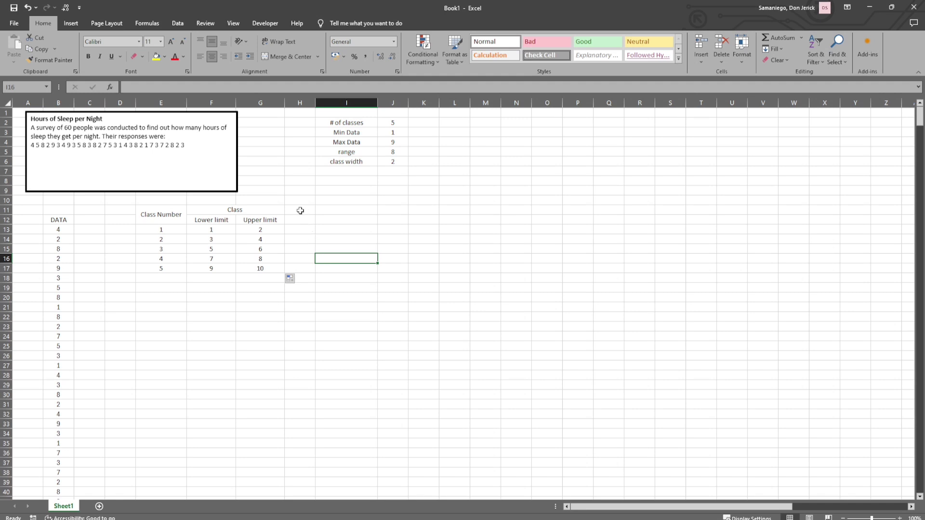
Step: Add the header "Frequency" in the merged cell H11:H12 beside the class limits
left_click_drag(300, 211, 347, 215)
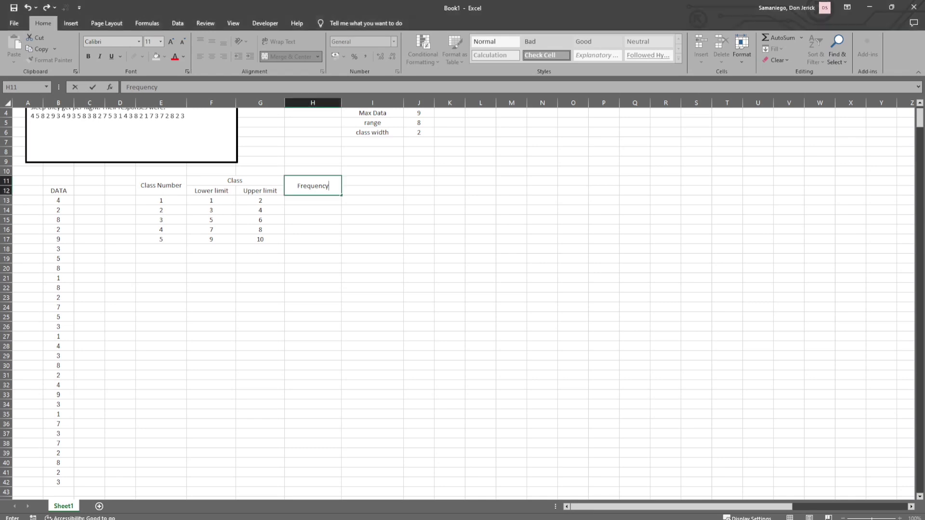
left_click(314, 199)
left_click(216, 88)
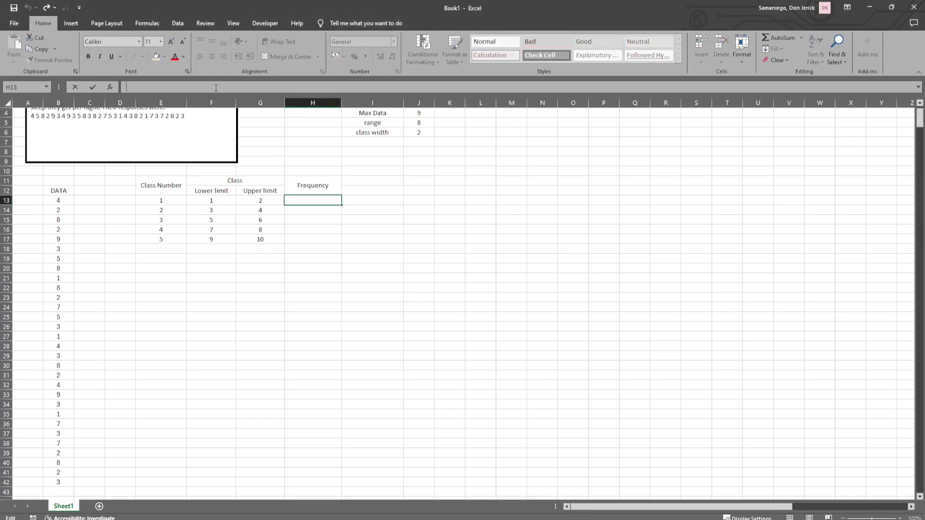
type("=")
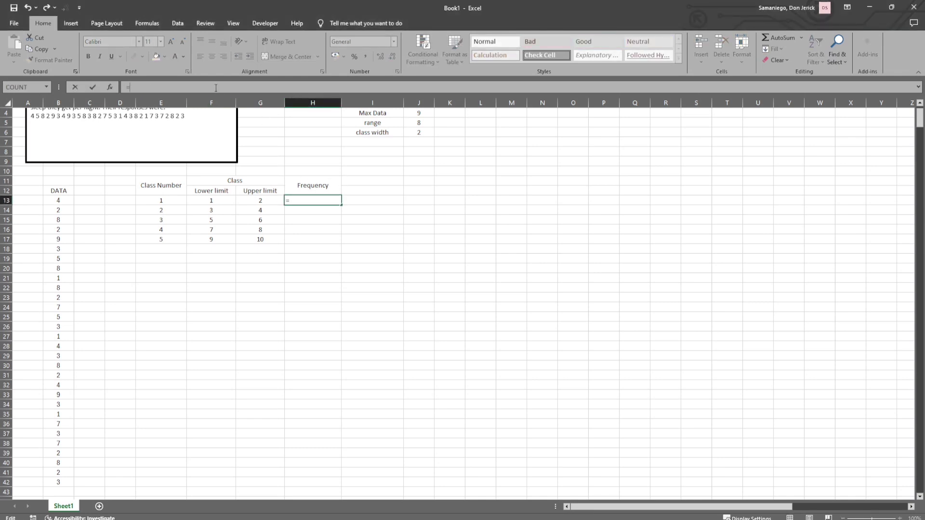
type("Frequency")
left_click(346, 265)
left_click(327, 201)
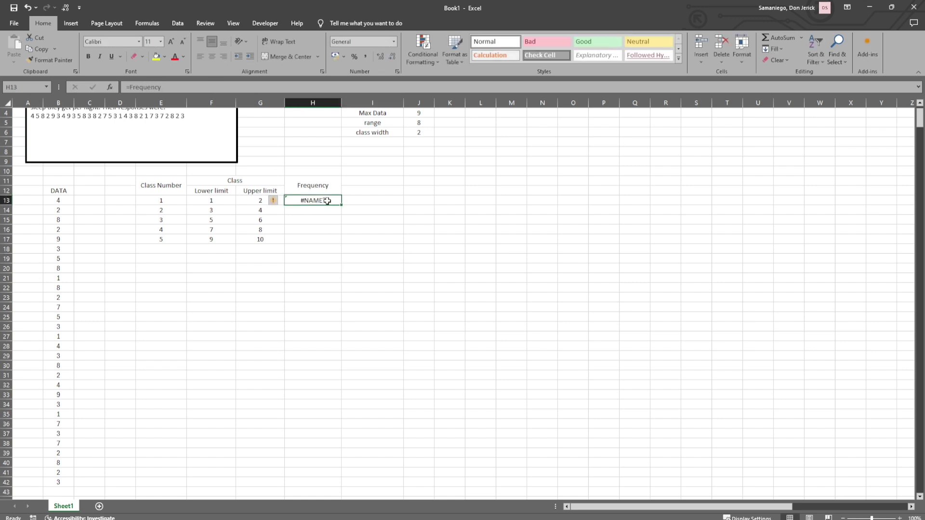
key("Delete")
Step: Enter =FREQUENCY(B13:B42,G13:G17) as an array formula across H13:H17 to count the data in each class
left_click_drag(327, 201, 327, 238)
left_click(193, 88)
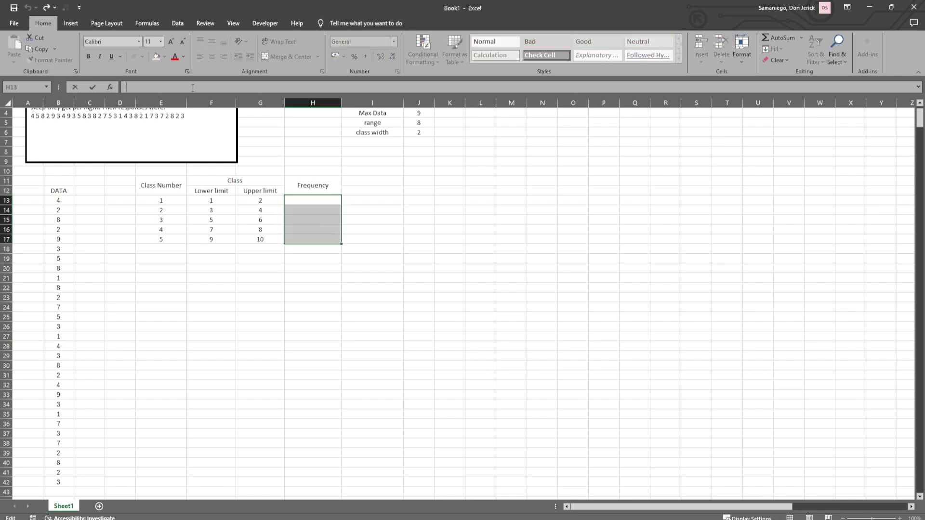
type("=Frequency(")
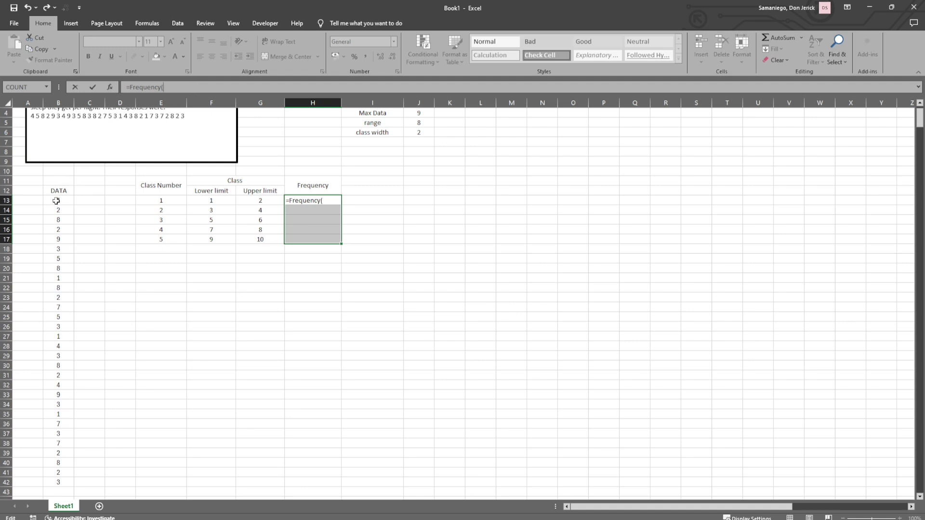
left_click_drag(56, 200, 50, 481)
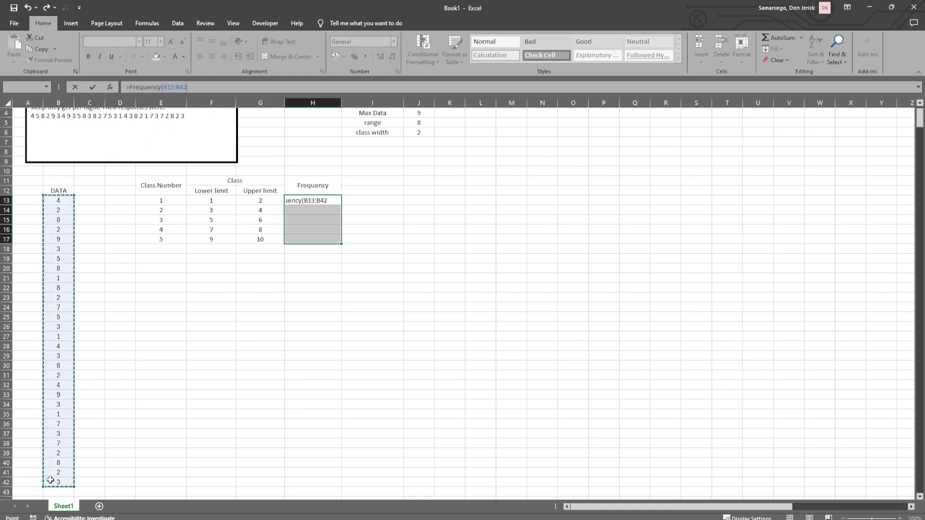
type(",")
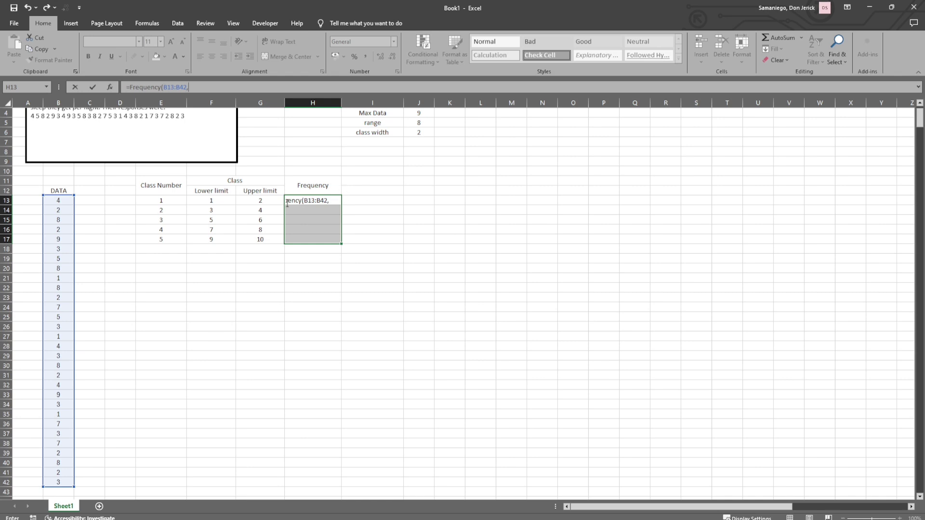
left_click_drag(258, 199, 260, 240)
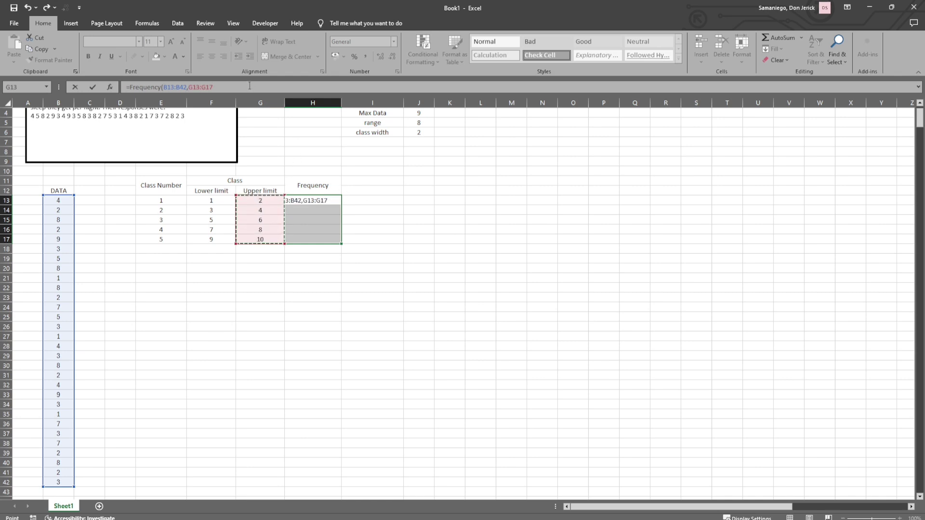
type(")")
key("ctrl+shift+Return")
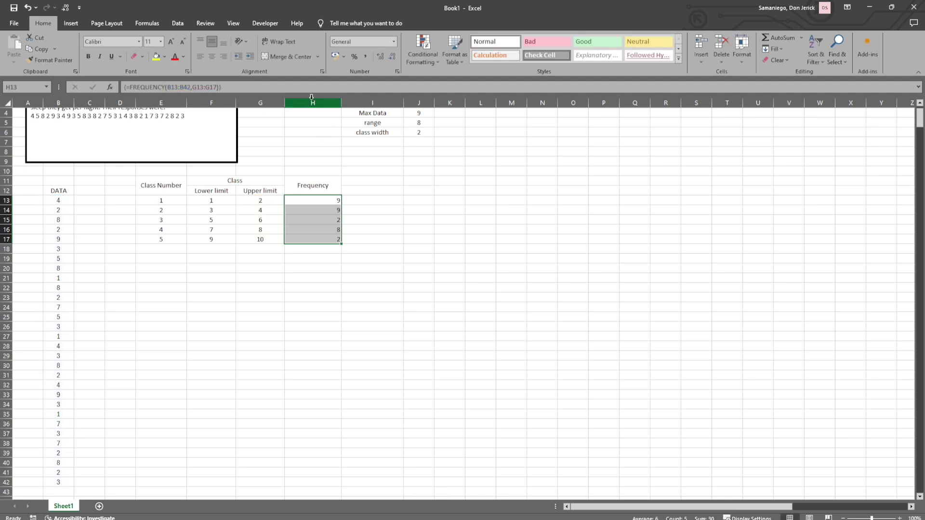
Step: Center the frequency values in H13:H17 horizontally
left_click(213, 59)
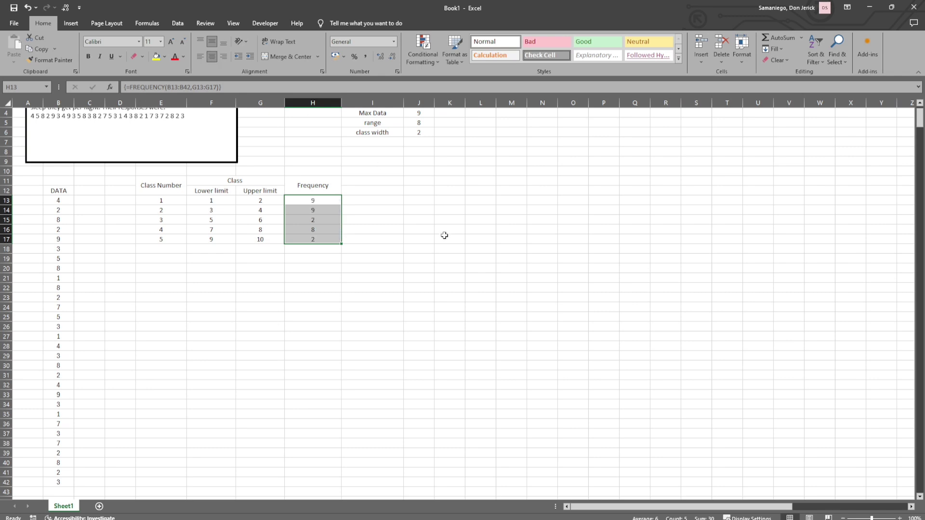
left_click(445, 236)
left_click(357, 183)
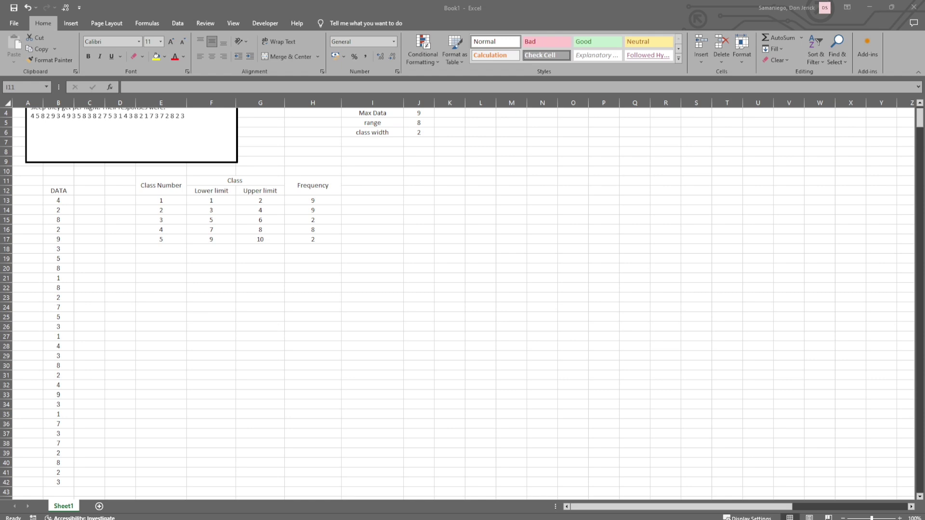
Step: Enter the label "Total =" in G18 below the upper limits
left_click(324, 250)
left_click(324, 251)
left_click(253, 252)
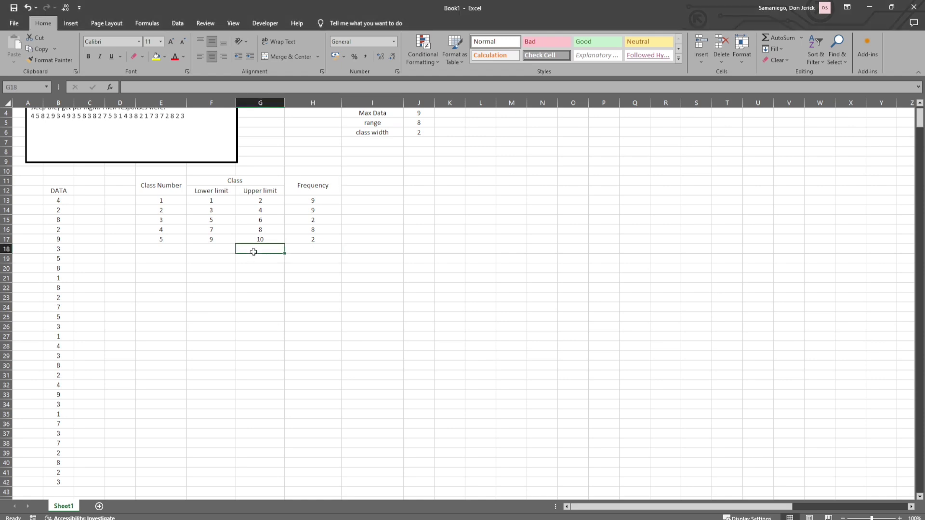
type("Total")
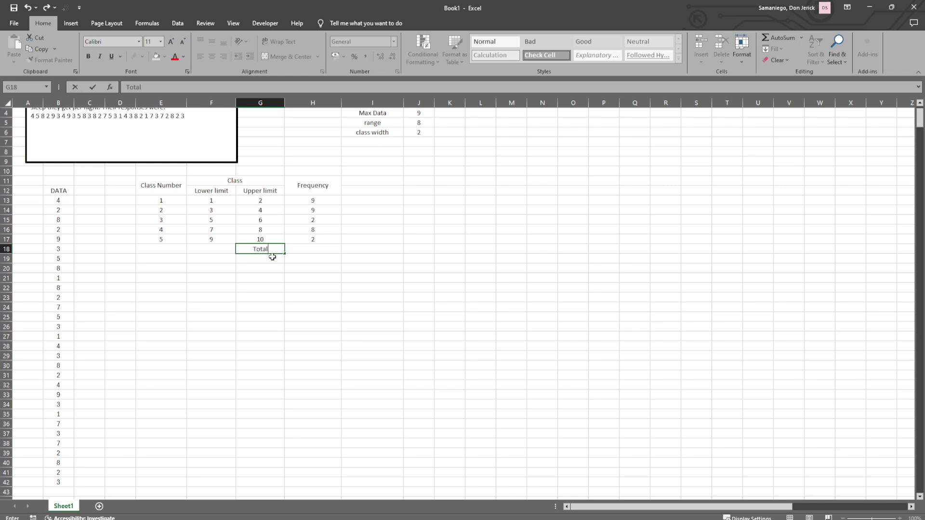
type(" =")
Step: Total the frequencies in H18 with the formula =Sum(H13:H17)
left_click(308, 250)
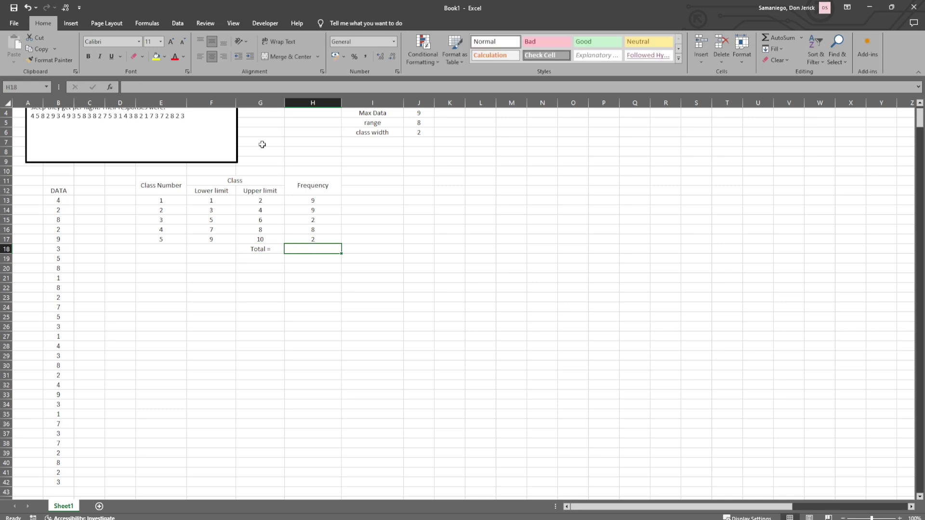
type("=")
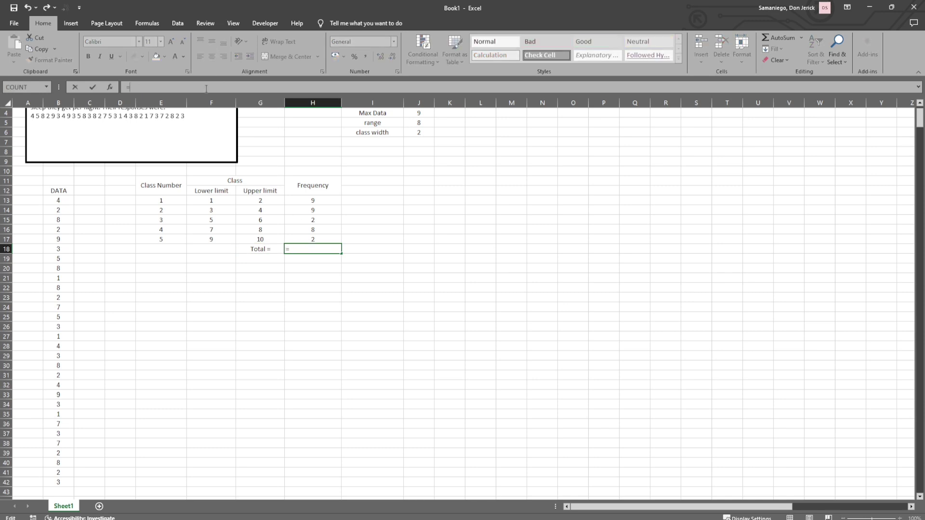
type("Sum(")
left_click_drag(311, 200, 311, 235)
type(")")
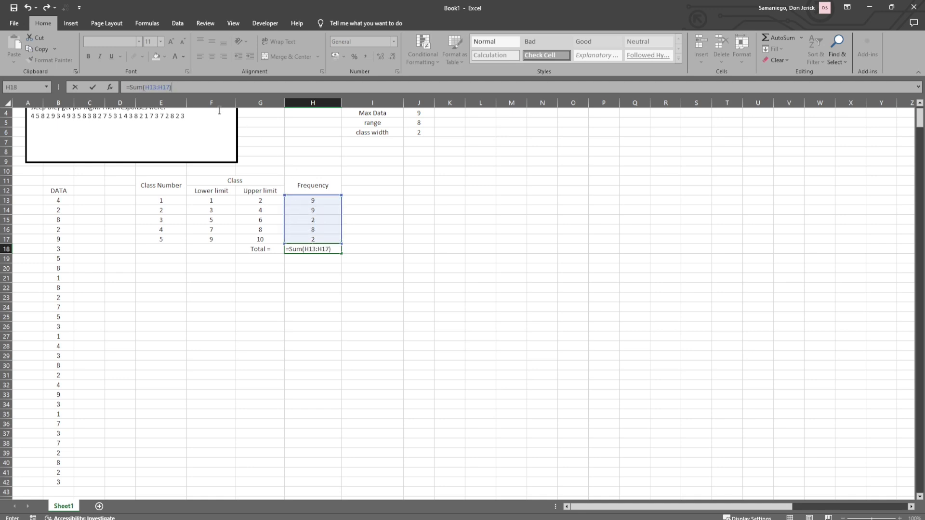
key("Return")
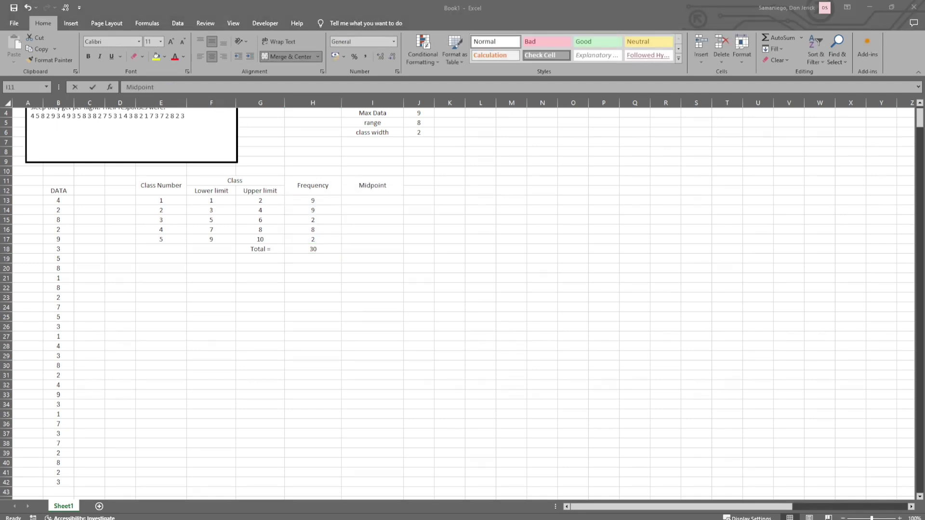
Step: Calculate the first class midpoint in I13 with the formula =(G13:G17+F13:F17)/2
left_click(384, 203)
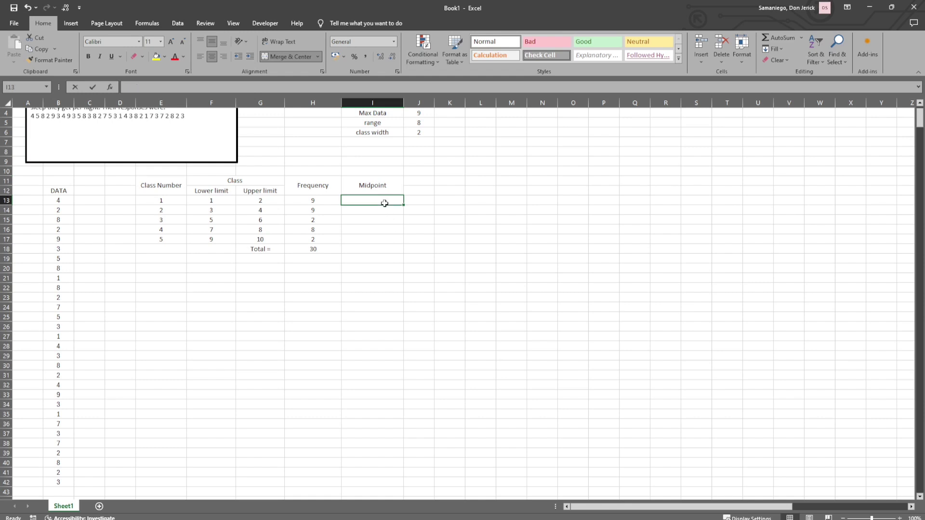
left_click(257, 85)
type("=")
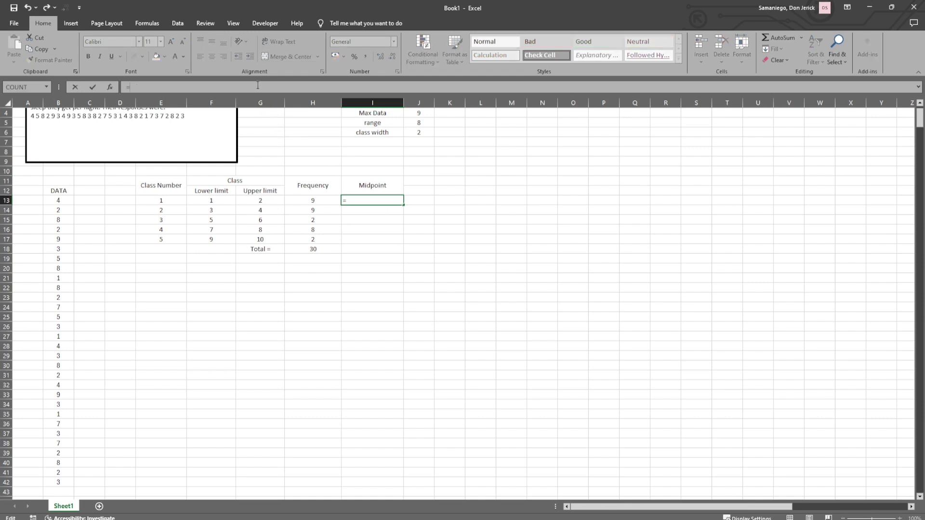
key("alt+Tab")
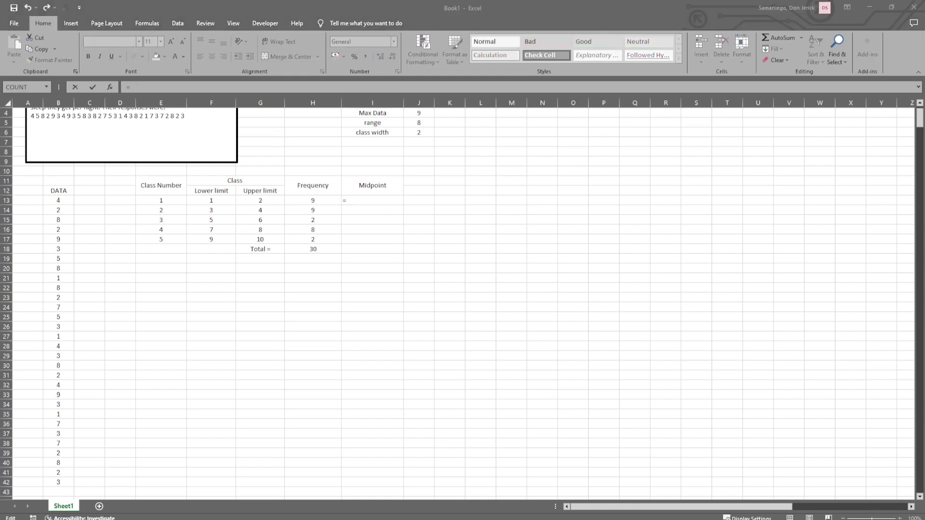
left_click(264, 86)
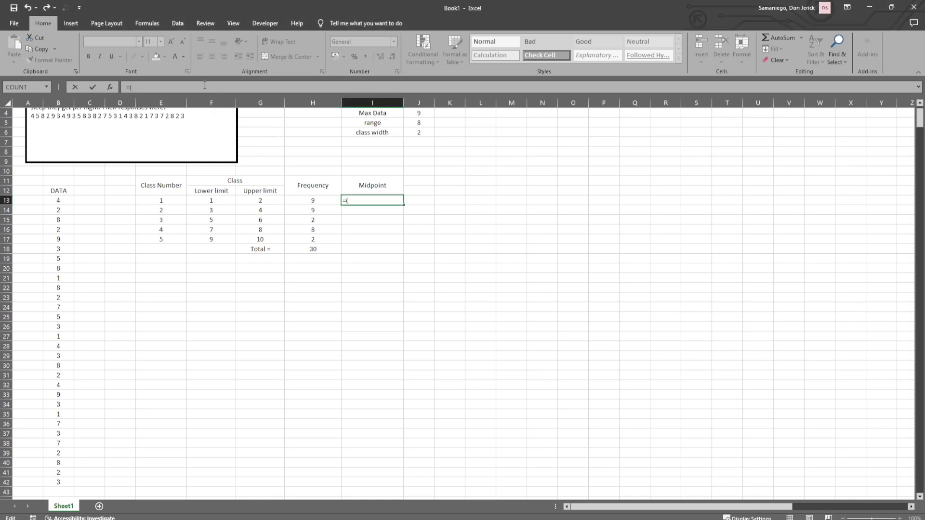
left_click_drag(246, 202, 259, 239)
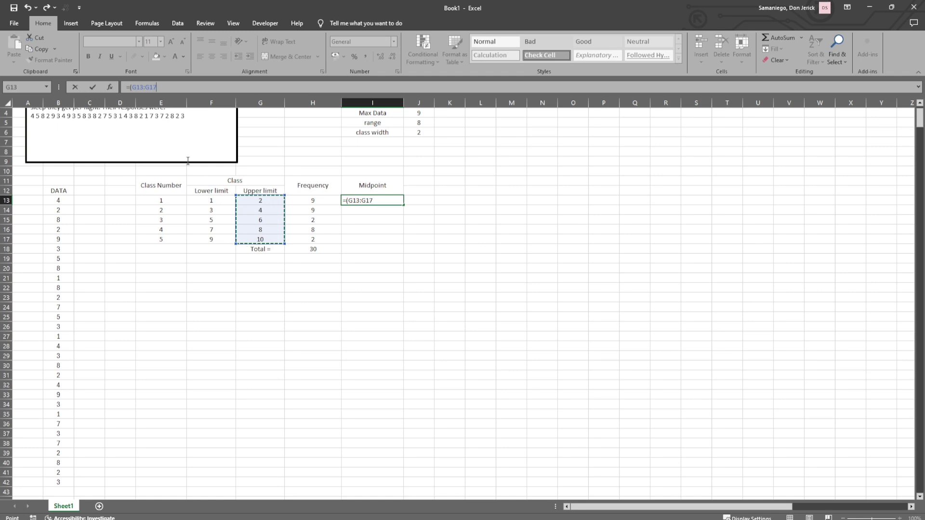
type("+")
left_click_drag(212, 200, 210, 240)
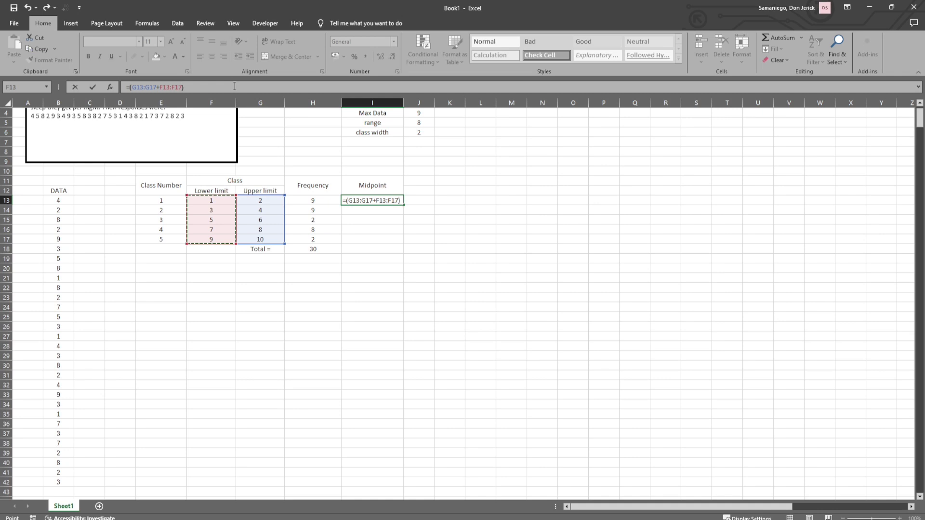
type("/2")
key("Return")
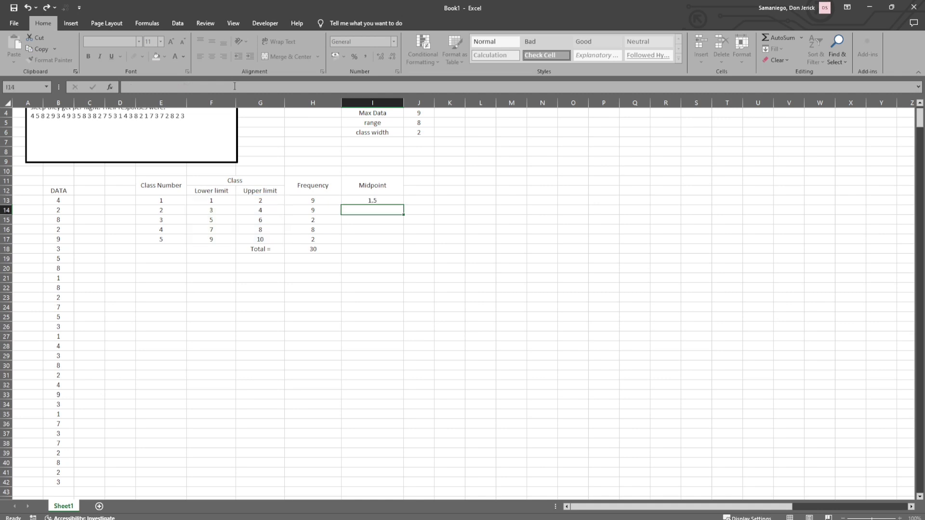
Step: Fill the midpoint formula from I13 down through I17
left_click(373, 201)
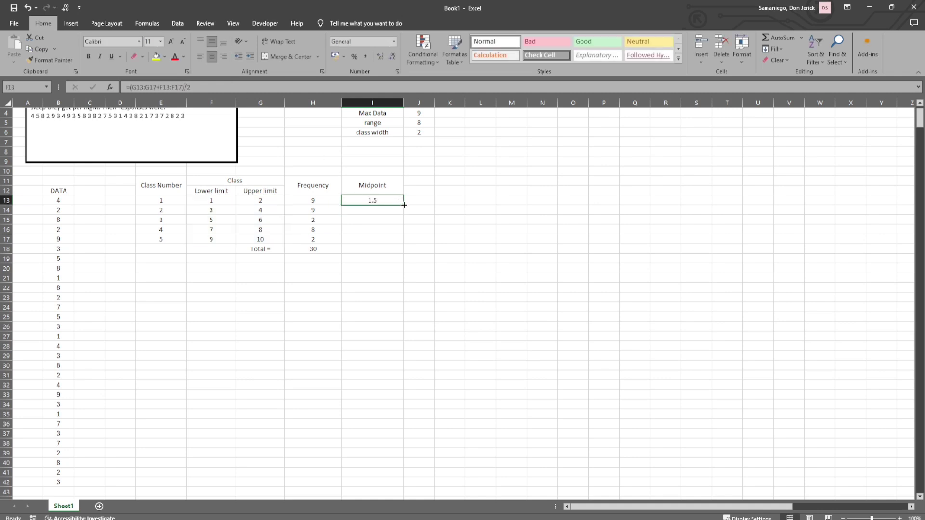
left_click_drag(403, 205, 404, 243)
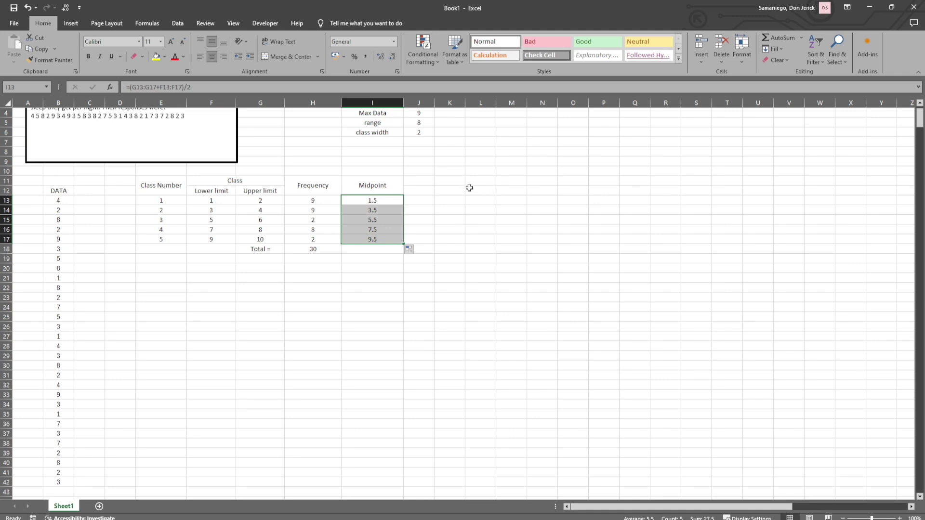
Step: Copy the merged Midpoint header from I11:I12 into J11:J12 and widen column J
left_click(402, 189)
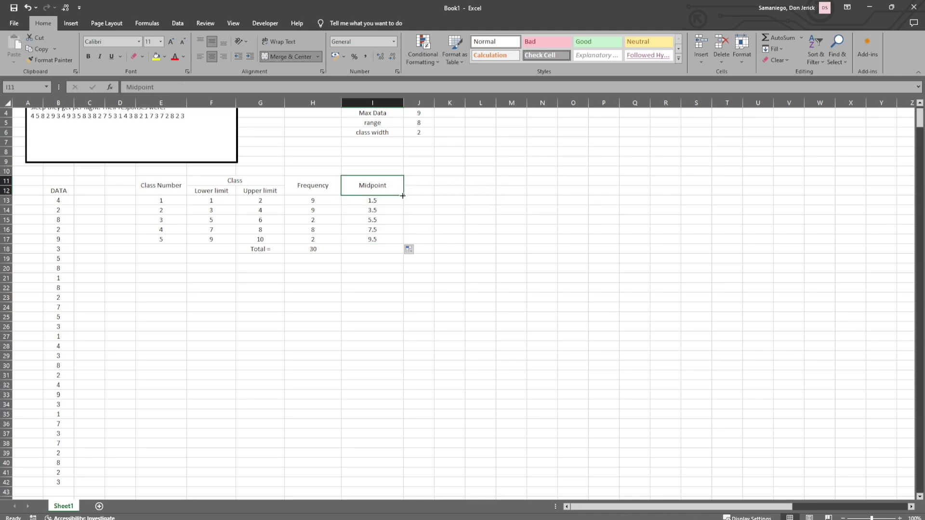
left_click_drag(404, 195, 421, 192)
left_click_drag(434, 102, 474, 102)
Step: Replace the copied Midpoint header in J11 with "Relative frequency"
double_click(440, 185)
left_click_drag(456, 186, 409, 186)
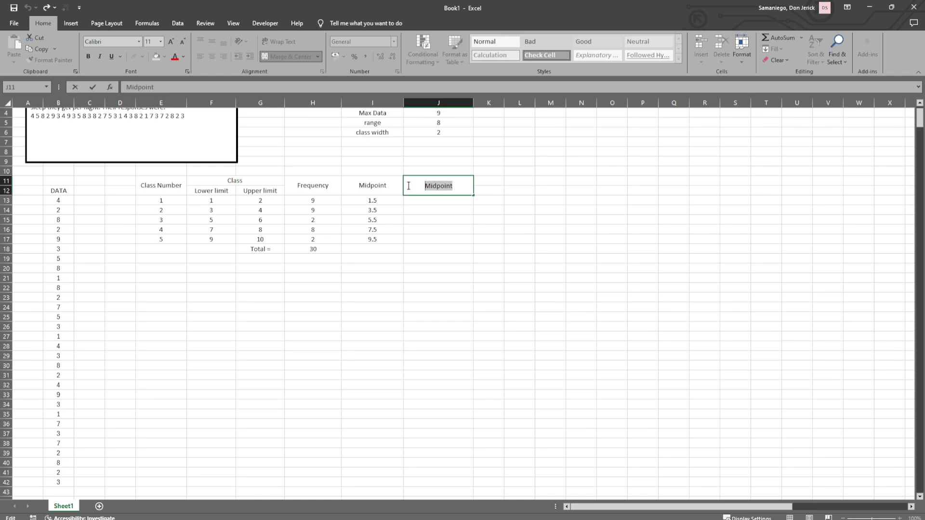
type("Relative frequency")
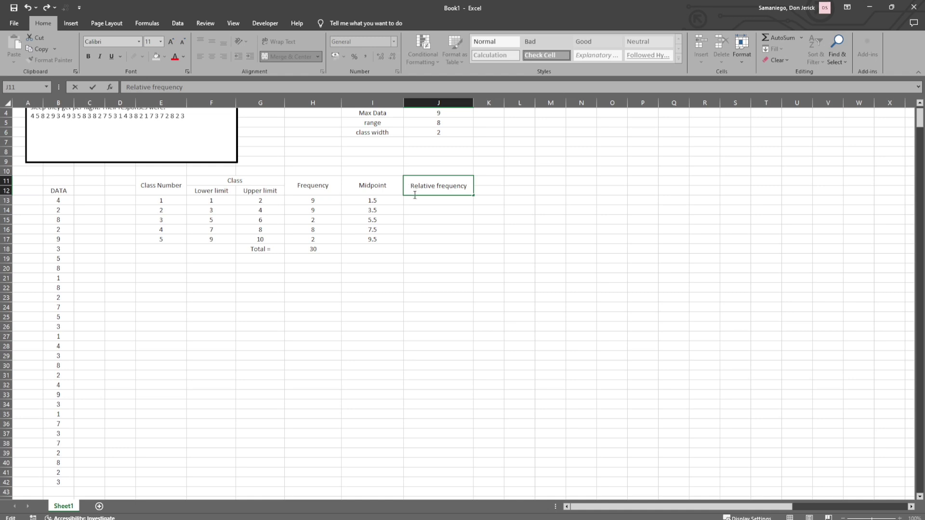
Step: Calculate the first relative frequency in J13 with =H13/$H$18 and fill the formula down through J17
left_click(459, 199)
type("=")
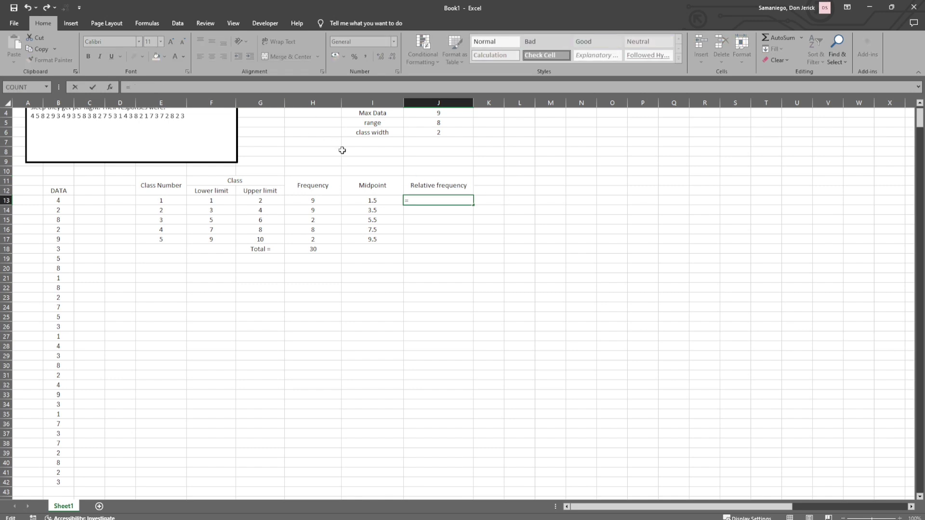
left_click(332, 199)
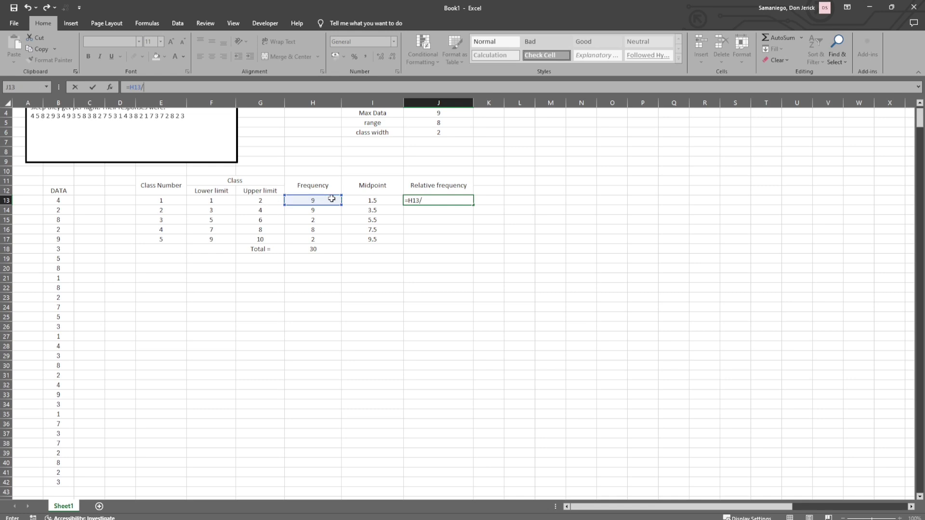
type("/")
left_click(324, 247)
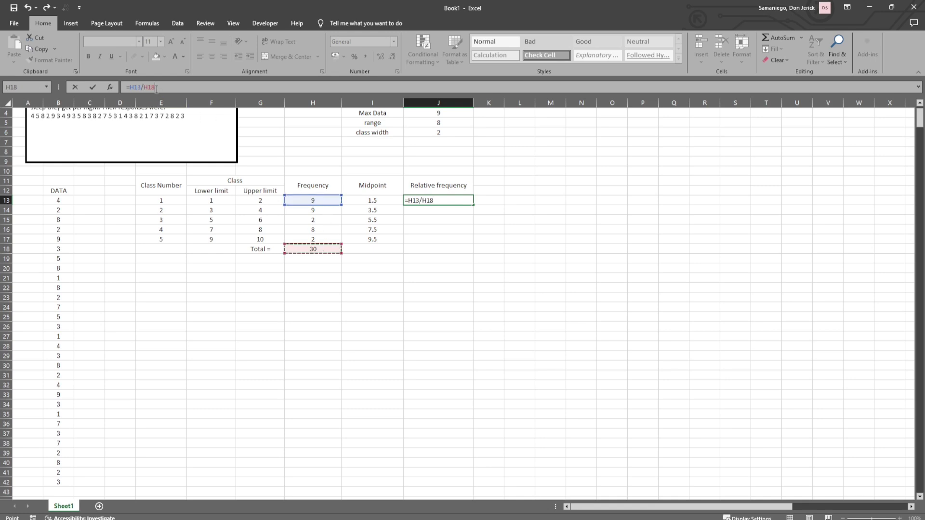
key("F4")
key("Return")
left_click(468, 200)
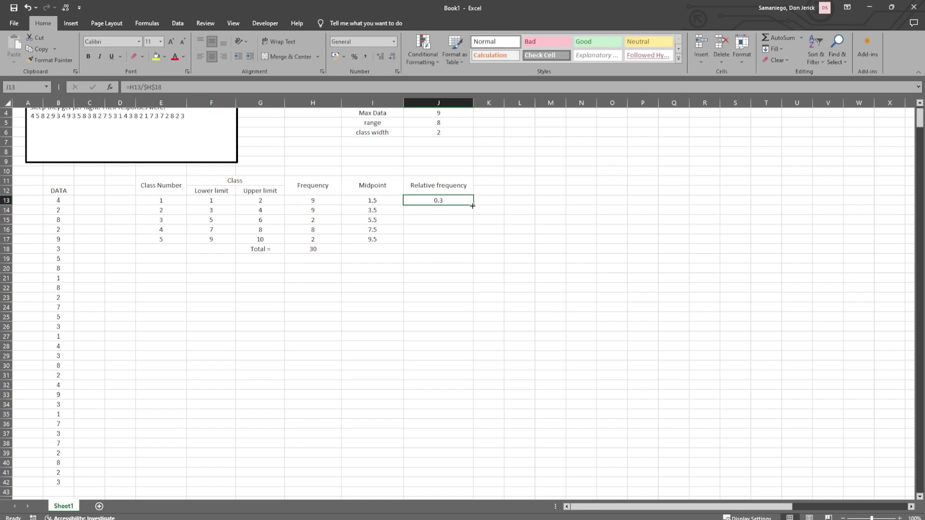
left_click_drag(472, 205, 472, 241)
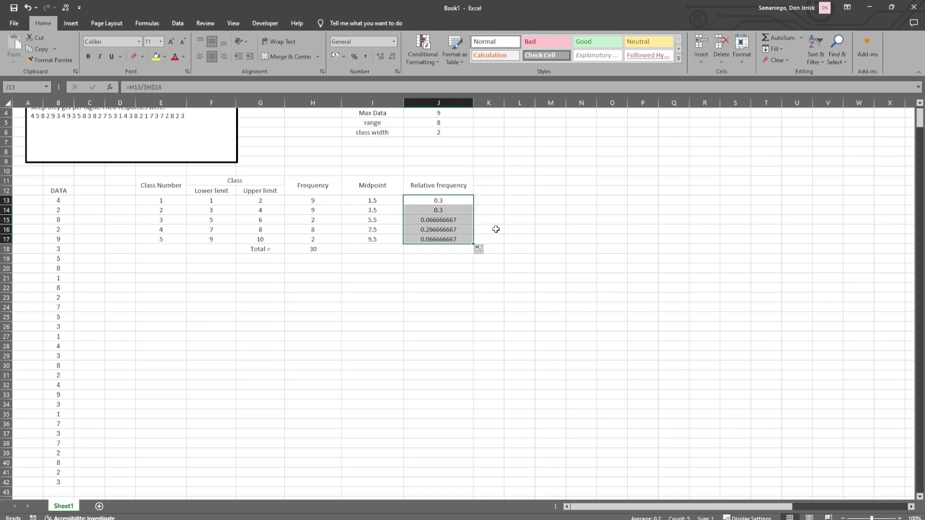
Step: Copy the merged Relative frequency header from J11:J12 into K11:K12 and widen column K to fit it
left_click(476, 189)
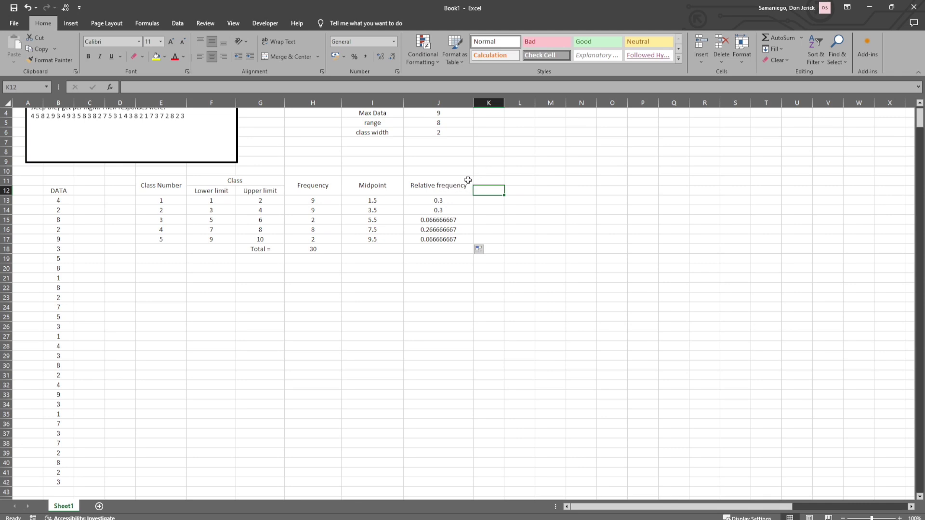
left_click(468, 181)
left_click_drag(473, 195, 491, 197)
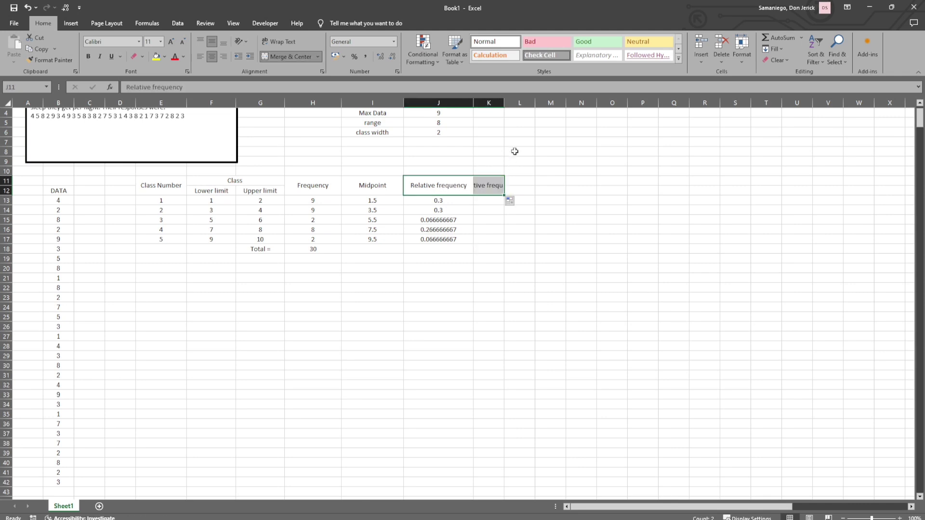
left_click_drag(504, 103, 534, 102)
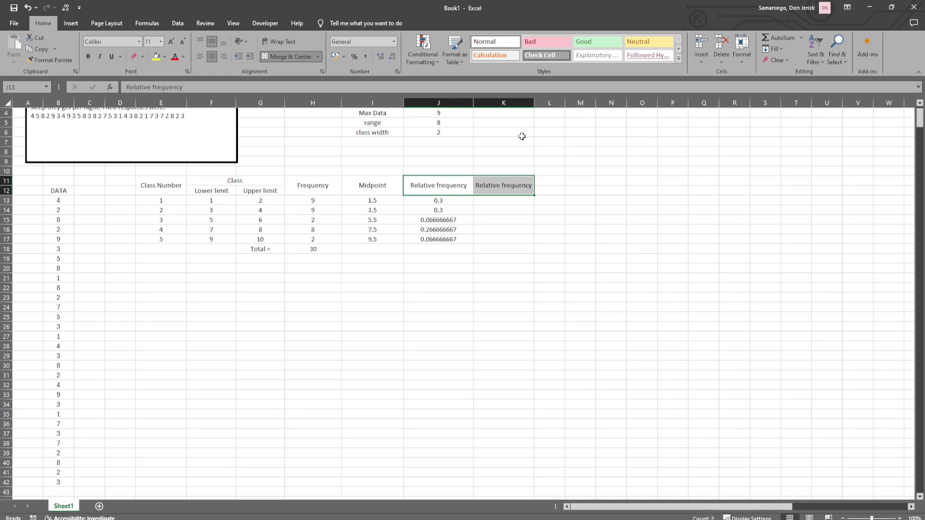
Step: Change the copied header in K11 to "Cumulative frequency" and widen column K to fit the text
double_click(502, 186)
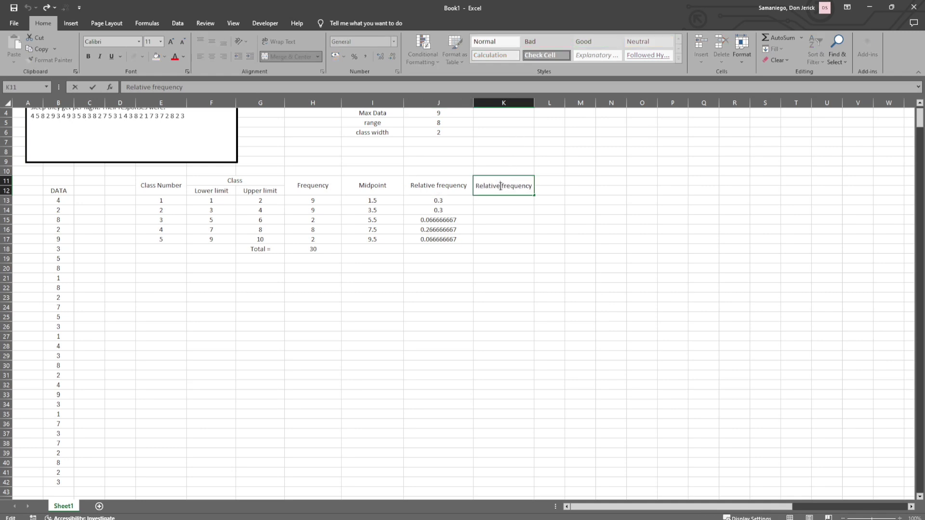
key("BackSpace")
key("BackSpace")
key("BackSpace")
key("BackSpace")
key("BackSpace")
key("BackSpace")
key("BackSpace")
key("BackSpace")
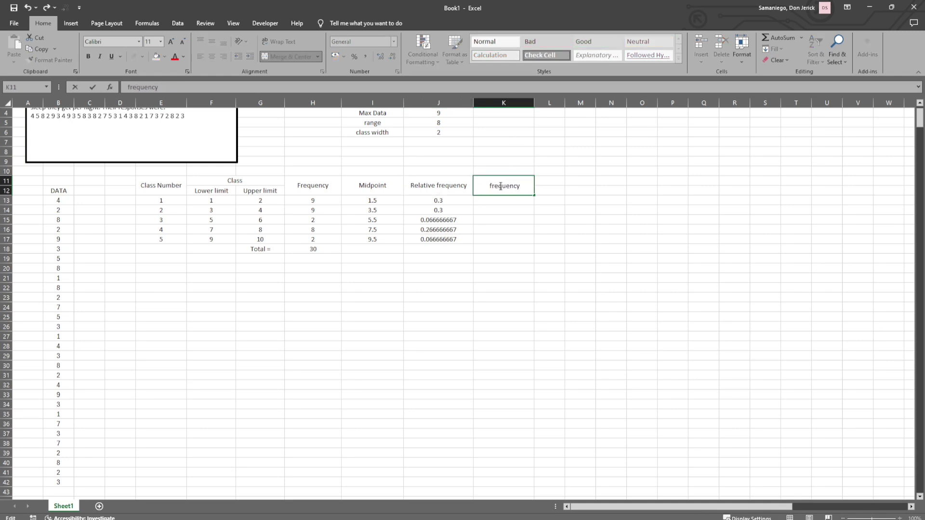
type("Cumulati ")
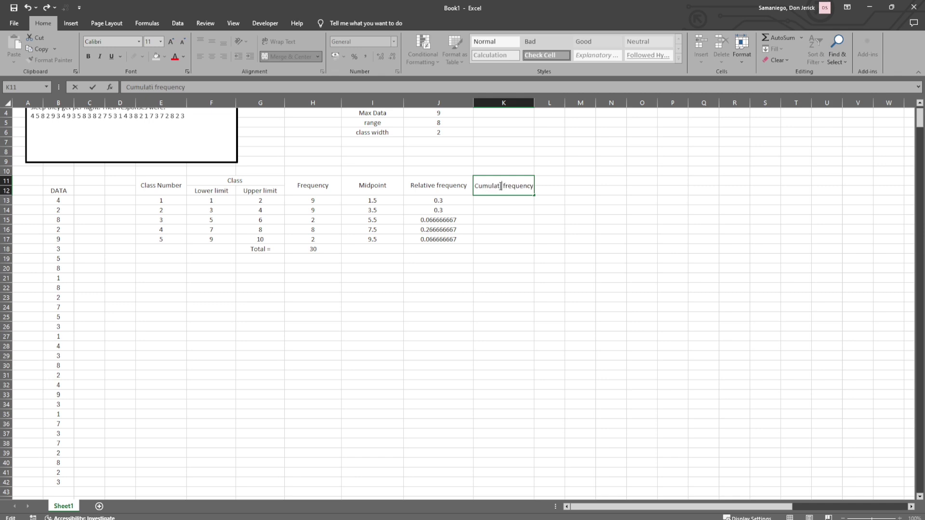
type("ve")
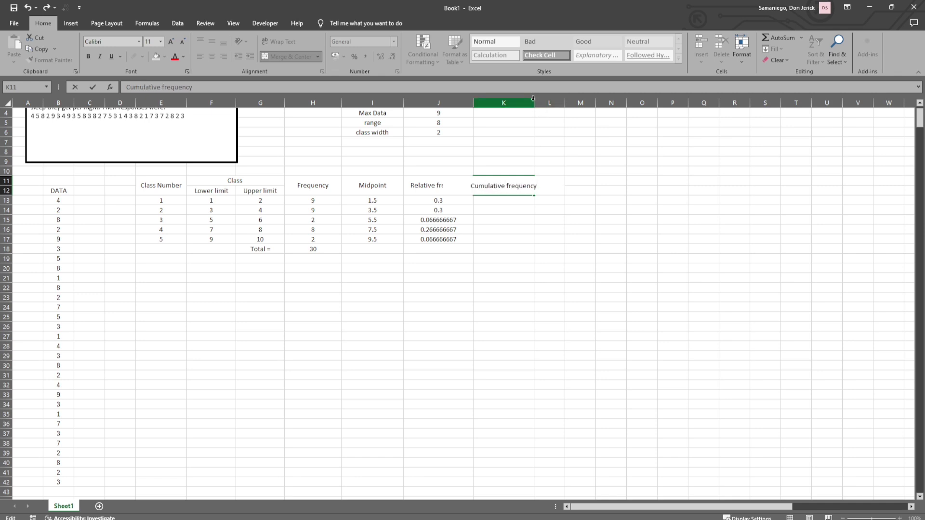
left_click_drag(532, 98, 545, 104)
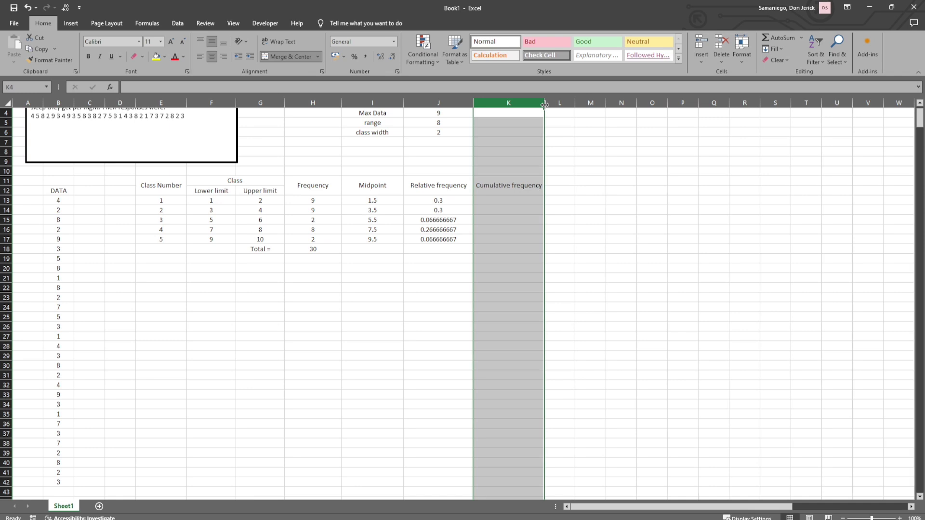
Step: Set the first cumulative frequency in K13 with the formula =H13
left_click(489, 201)
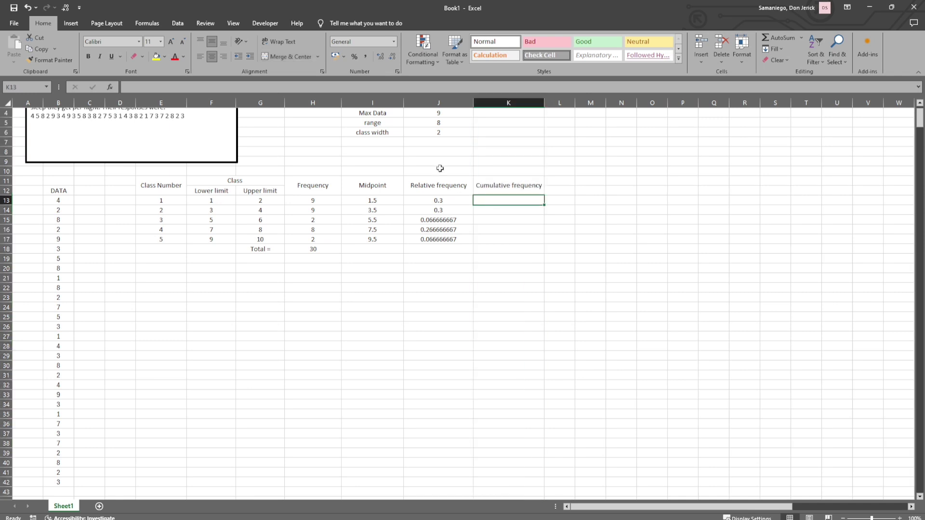
left_click(360, 85)
type("=")
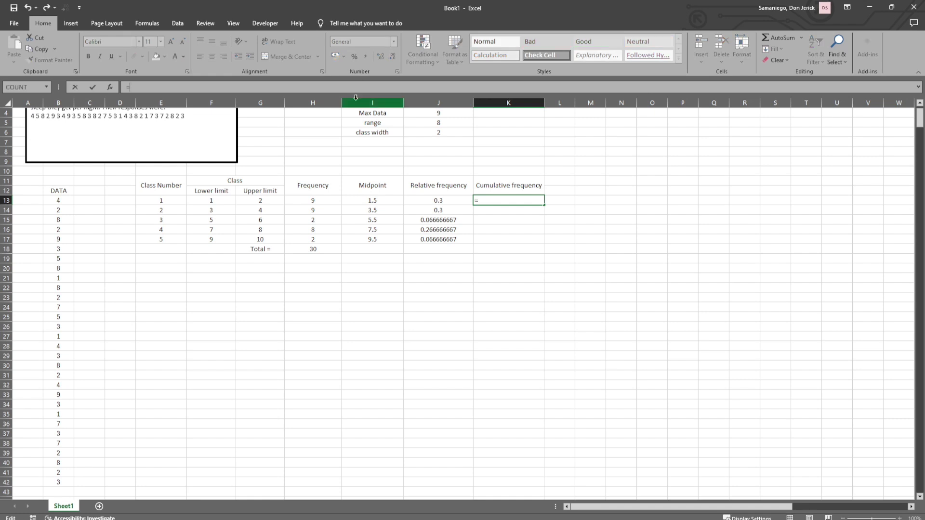
left_click(332, 200)
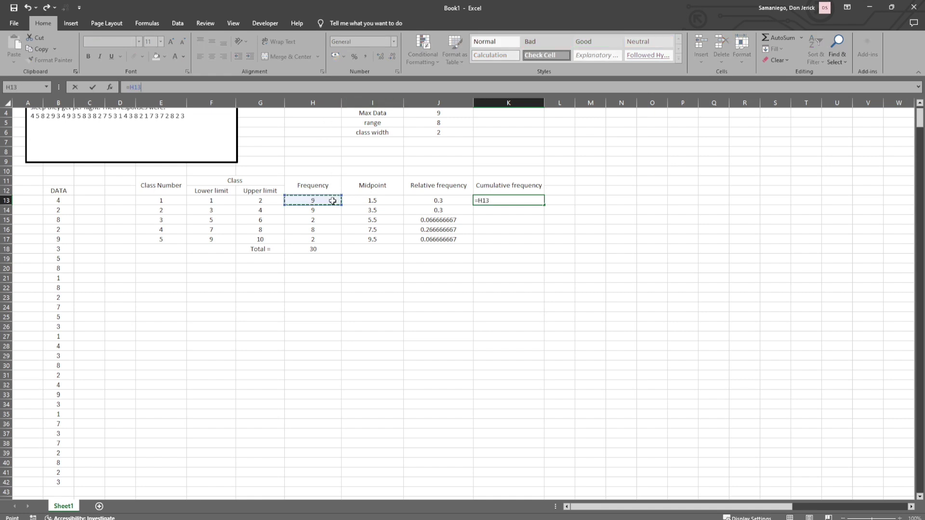
key("Return")
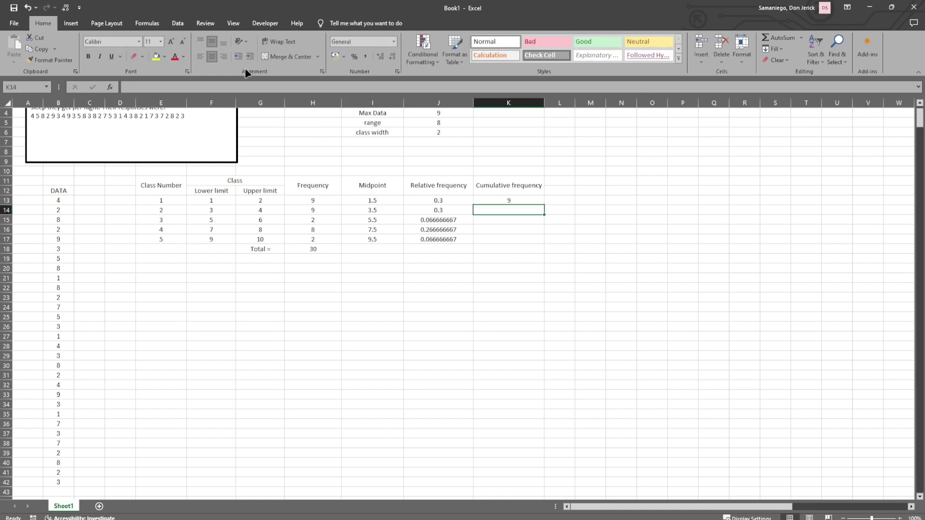
Step: Calculate the second cumulative frequency in K14 with =K13+H14 and fill the formula down through K17
left_click(236, 85)
type("=")
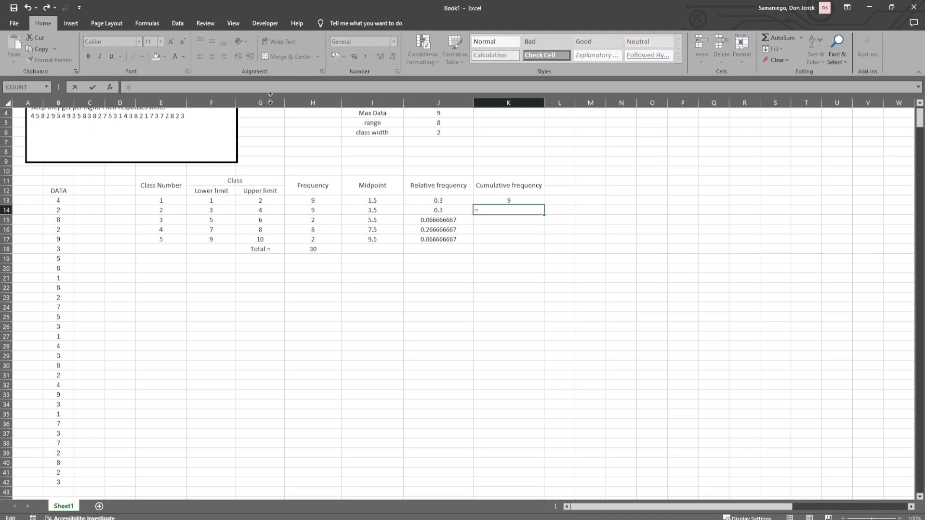
left_click(508, 200)
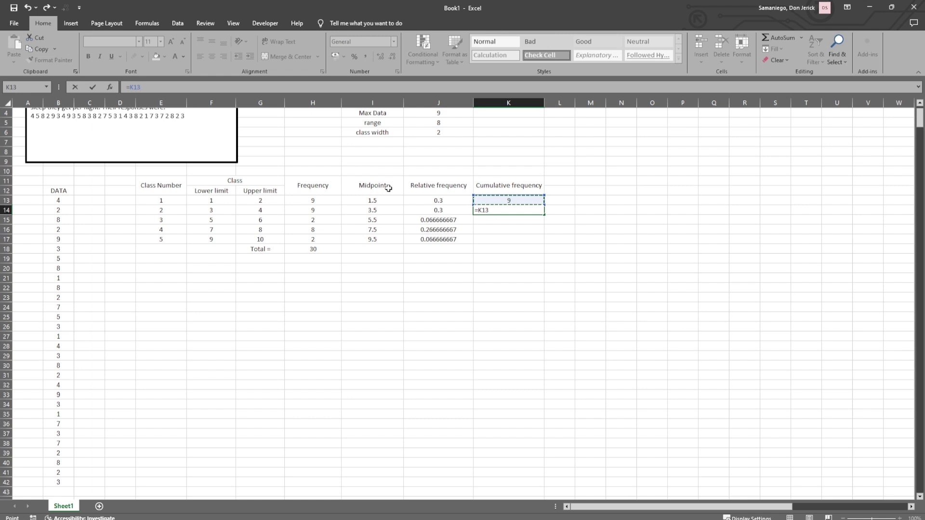
type("+")
left_click(323, 210)
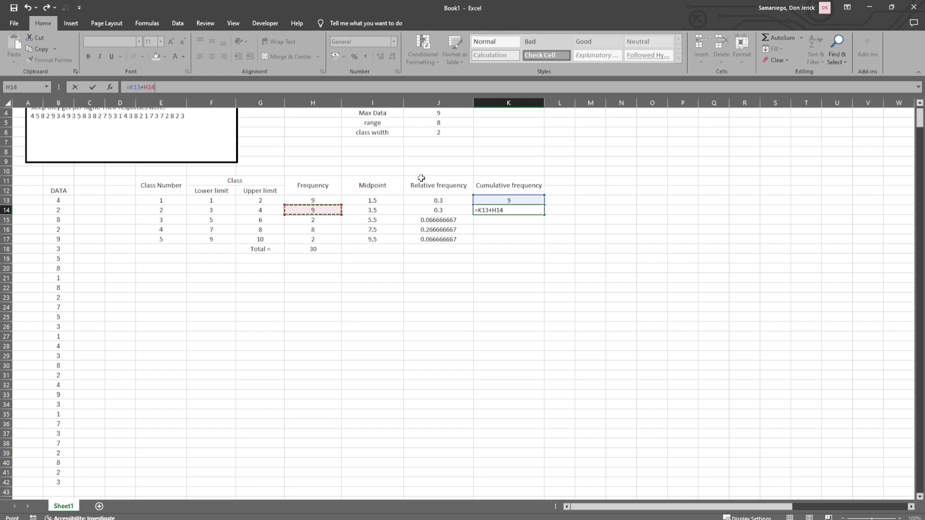
key("Return")
left_click(495, 211)
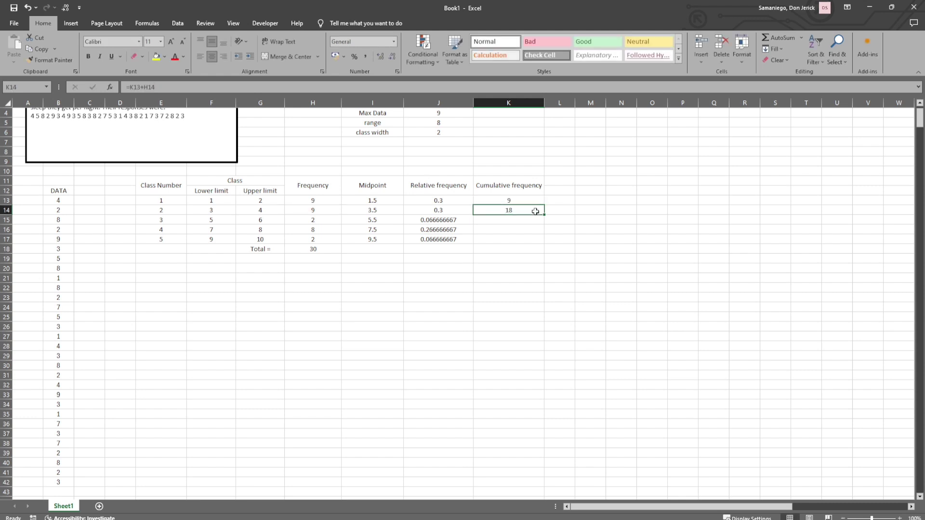
left_click_drag(545, 216, 546, 244)
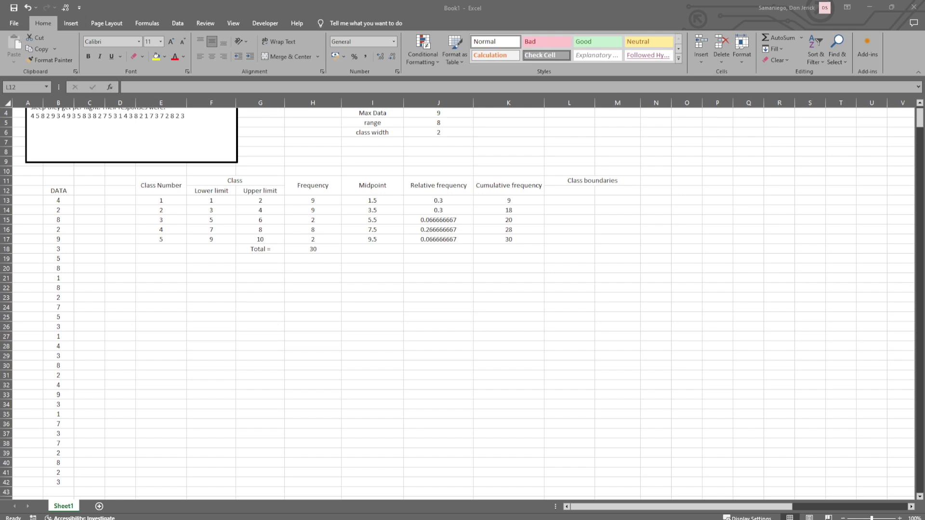
Step: Enter the subheader "Lower Boundary" in L12 under Class boundaries and widen column L slightly
left_click(574, 192)
double_click(573, 193)
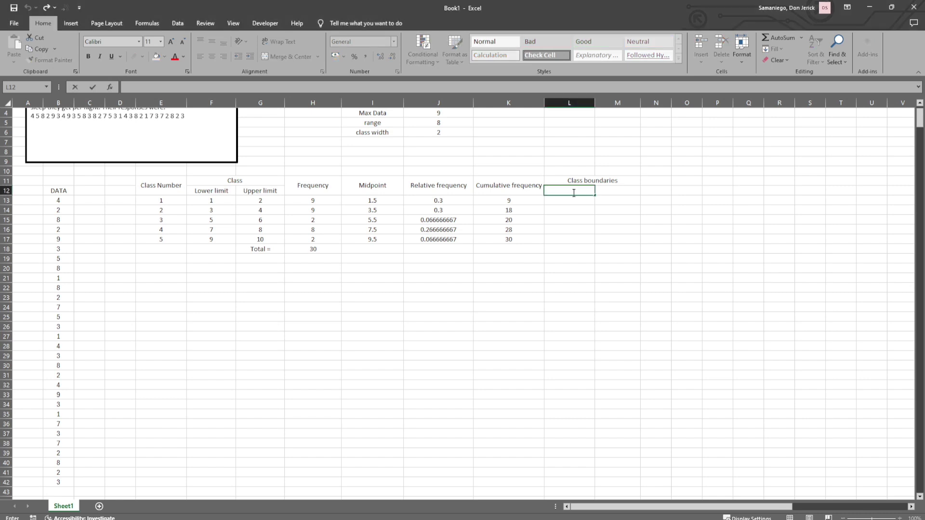
type("Lower Boundary")
key("Return")
mouse_move(595, 102)
left_mouse_down()
mouse_move(610, 102)
mouse_move(600, 102)
left_mouse_up()
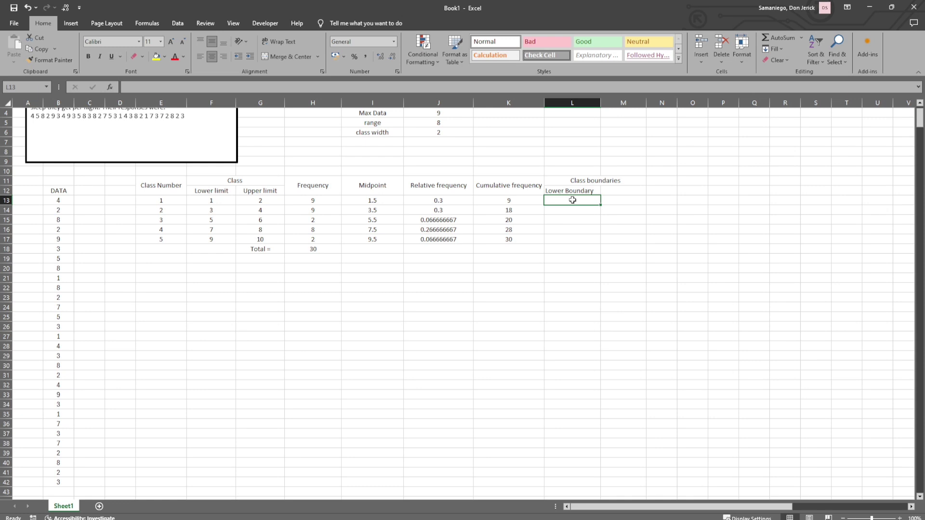
Step: Calculate the first lower boundary in L13 with =F13-(($F$14-$G$13)/2) and fill the formula down through L17
type("=")
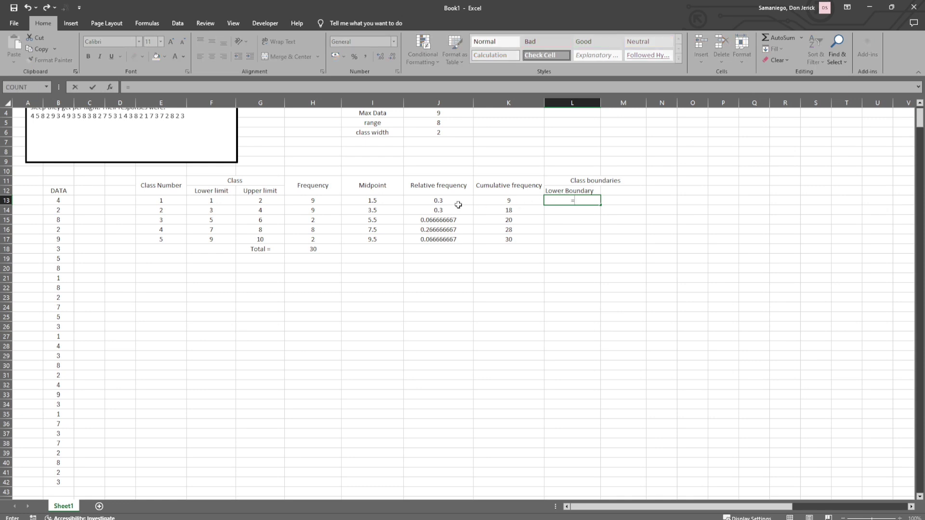
left_click(230, 200)
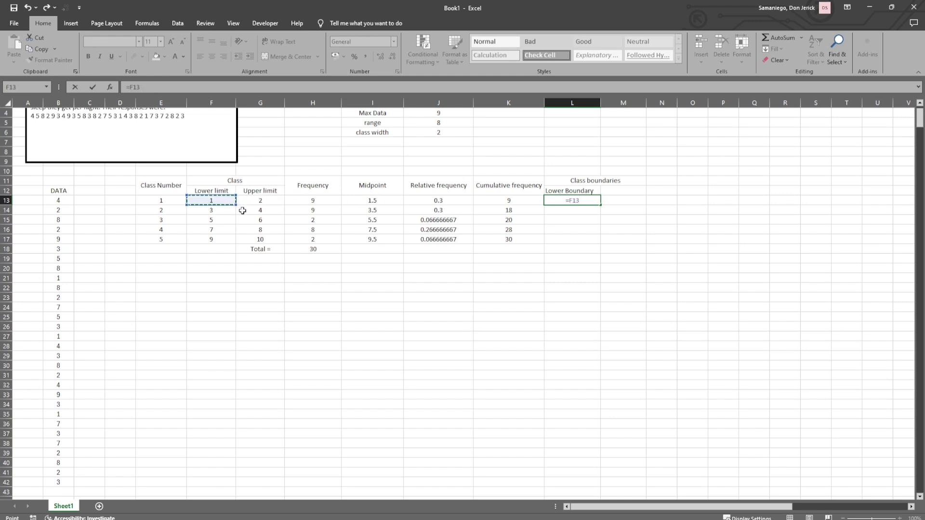
type("-((")
left_click(214, 210)
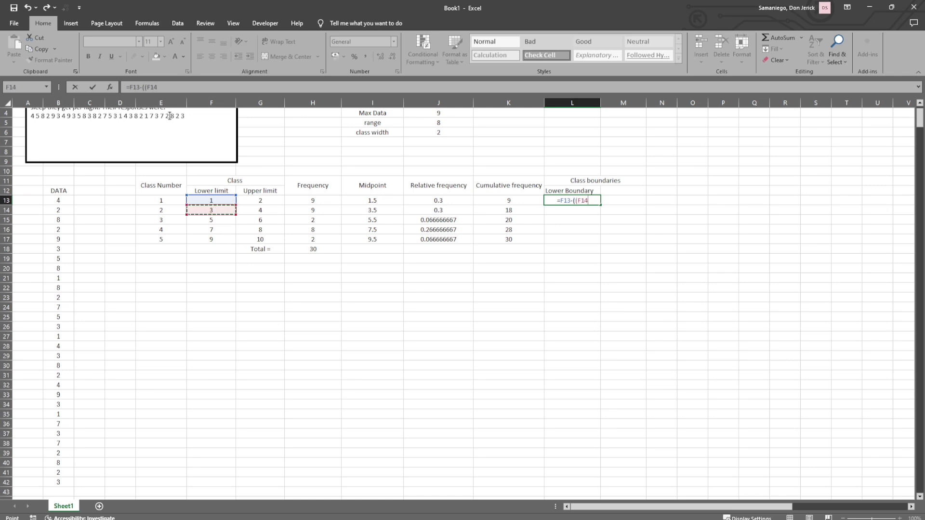
key("F4")
type("-")
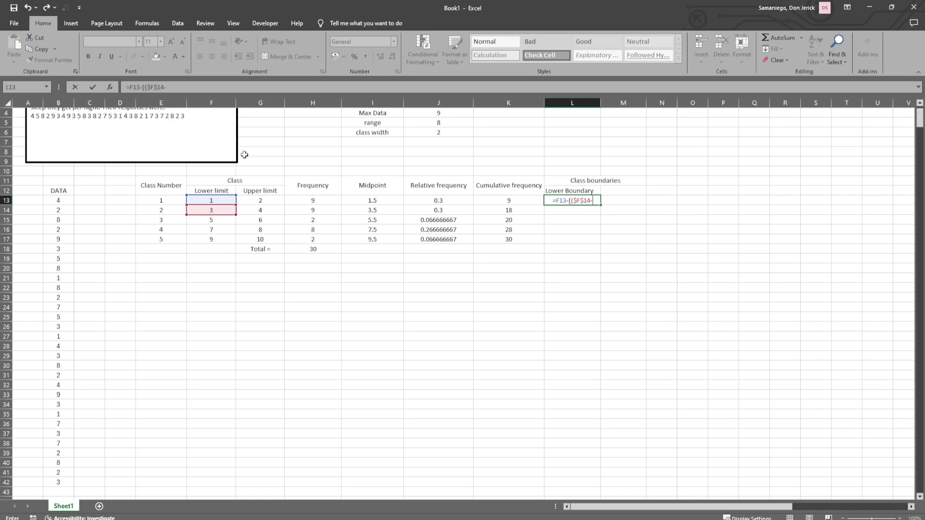
left_click(270, 200)
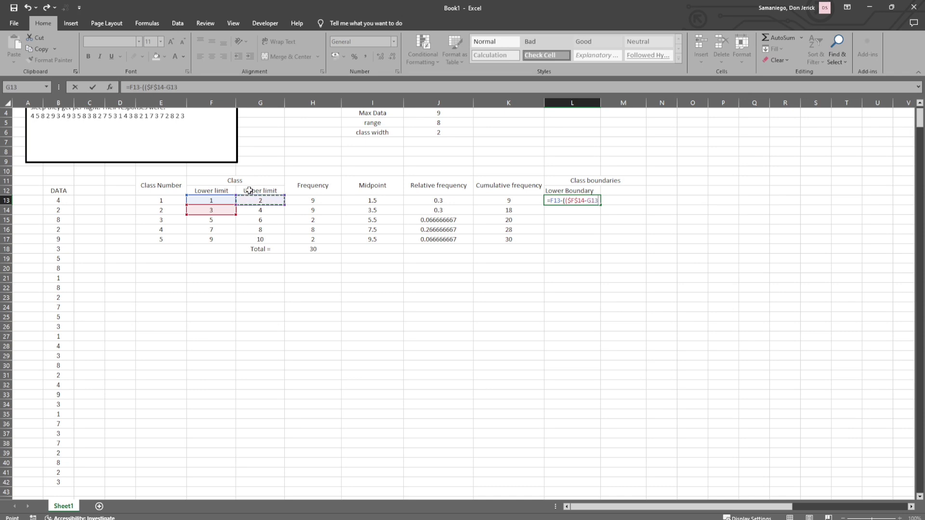
key("F4")
type(")")
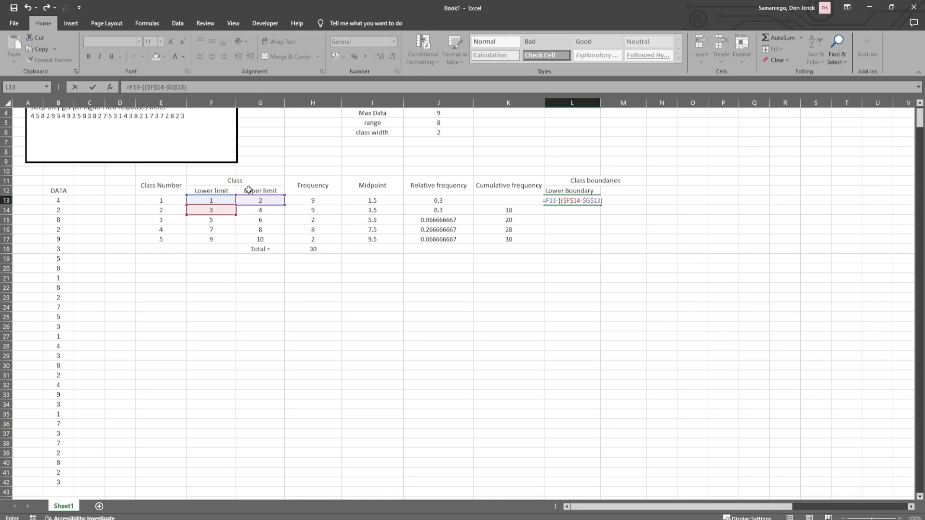
type("/2)")
key("Return")
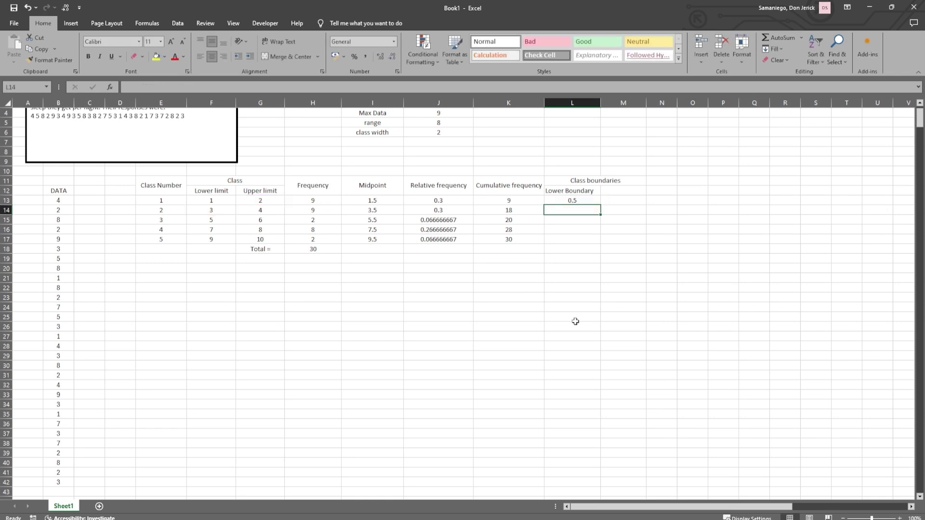
left_click(583, 201)
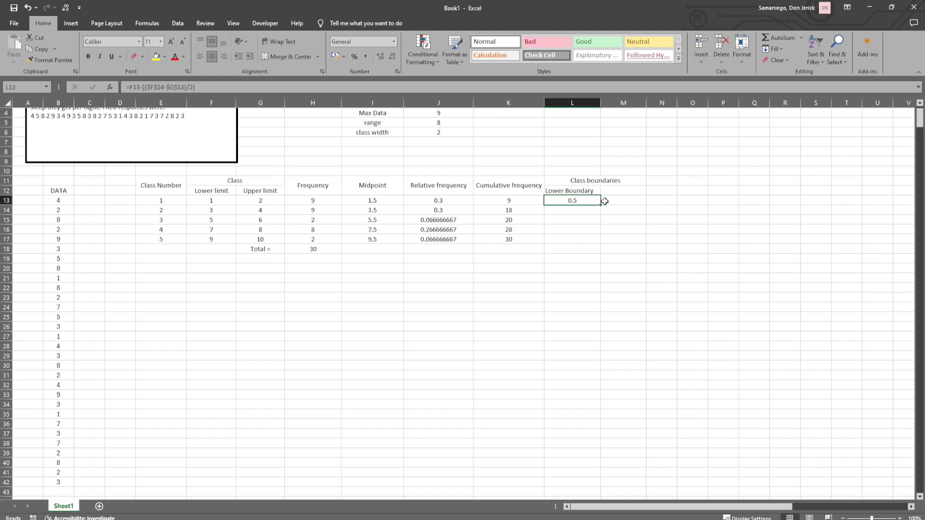
left_click_drag(600, 204, 597, 243)
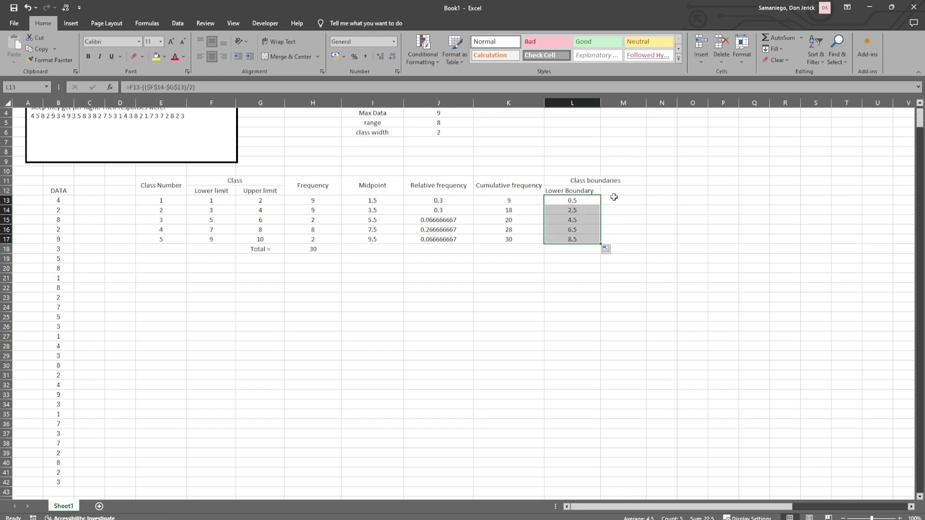
Step: Enter the subheader "Upper Boundary" in M12 under Class boundaries and widen column M to fit it
left_click(612, 198)
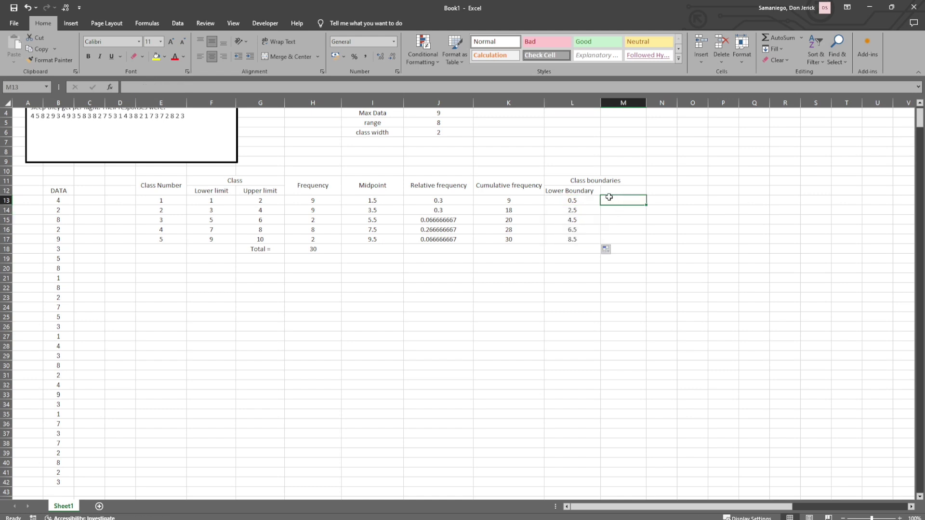
left_click(253, 86)
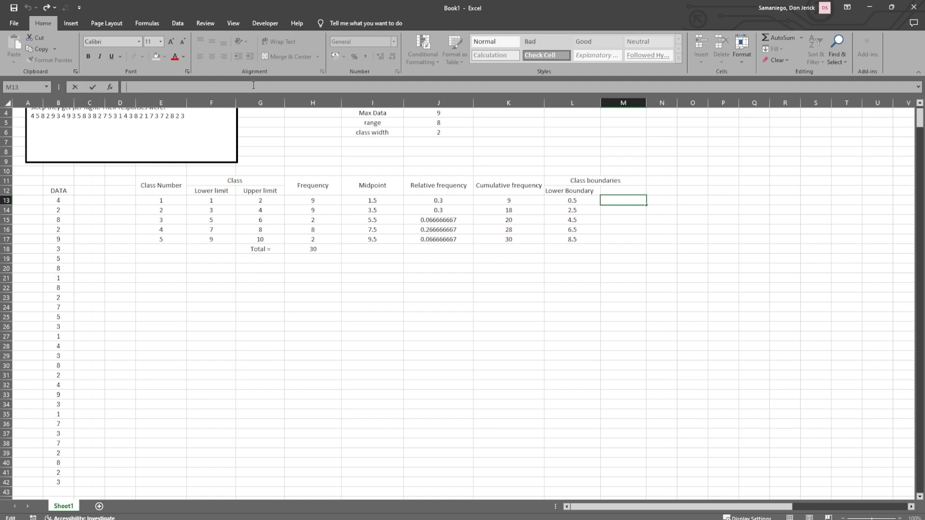
left_click(614, 193)
type("Up")
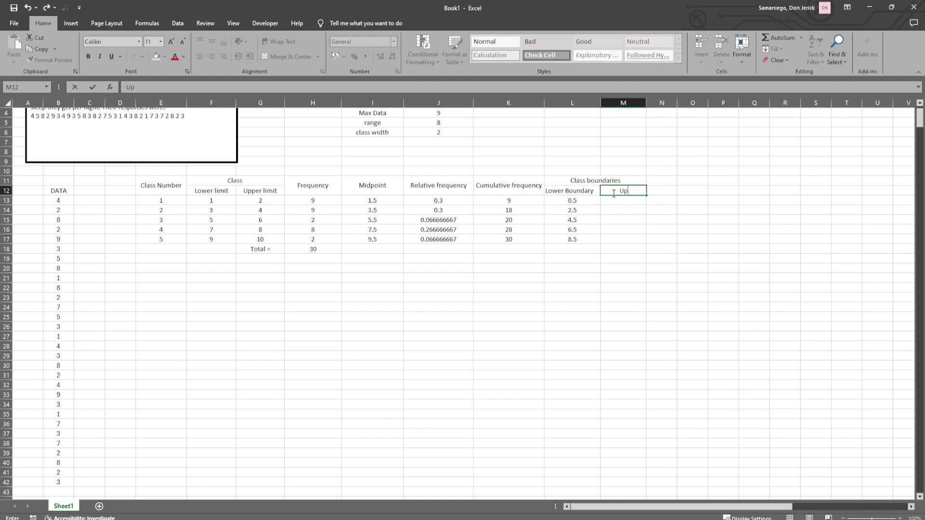
type("per Boundary")
left_click(641, 103)
left_click_drag(647, 103, 654, 103)
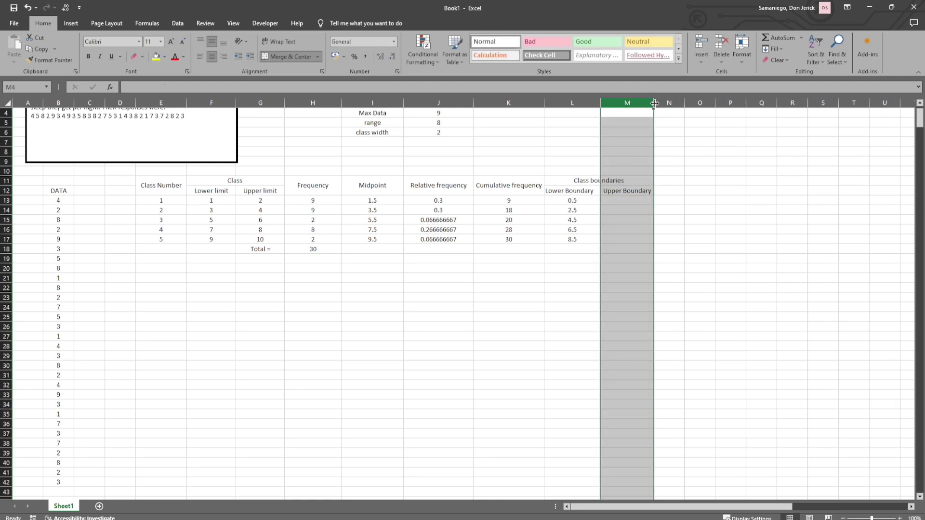
Step: Begin the first upper boundary formula in M13 with =G13+((
left_click(624, 200)
left_click(323, 91)
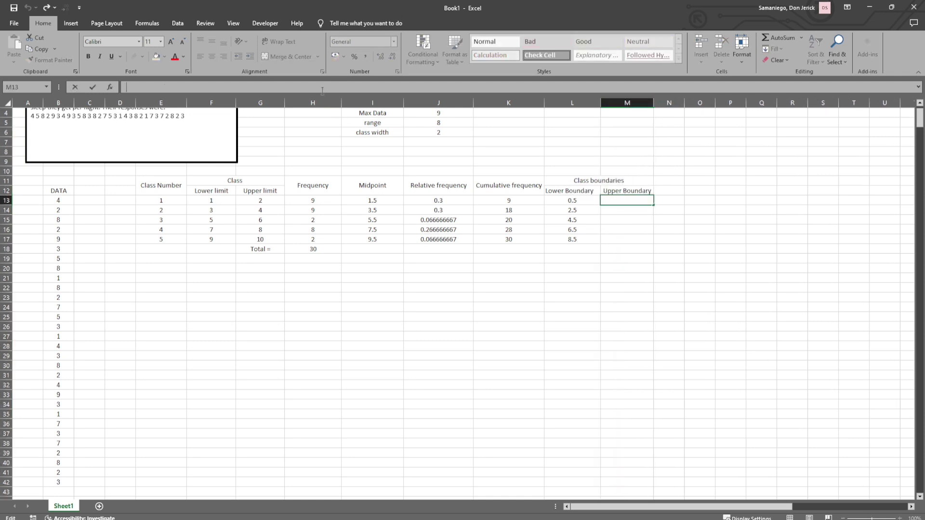
type("=")
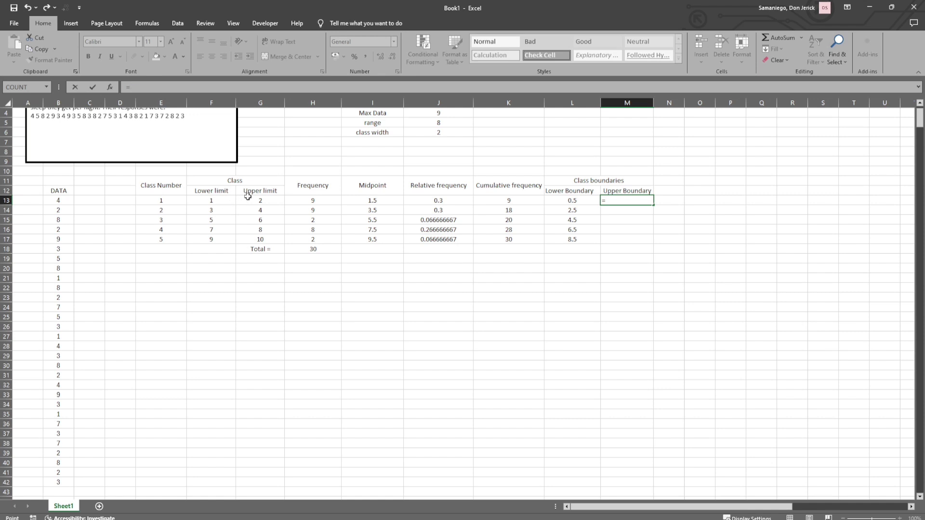
left_click(248, 197)
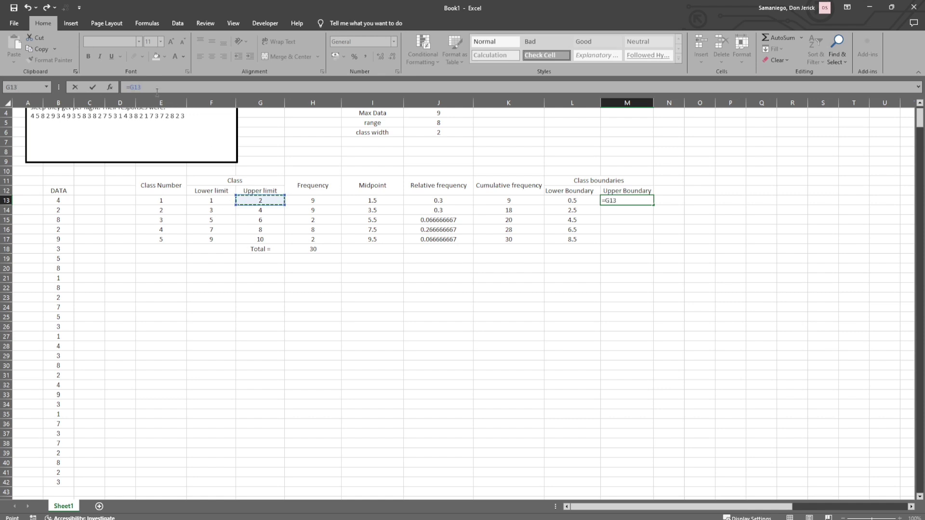
type("+((")
type("lower")
type(" class")
key("BackSpace")
key("BackSpace")
key("BackSpace")
key("BackSpace")
key("BackSpace")
key("BackSpace")
key("BackSpace")
key("BackSpace")
key("BackSpace")
key("BackSpace")
key("BackSpace")
Step: Complete the M13 formula as =G13+(($F$14-$G$13)/2) and fill it down through M17
left_click(220, 208)
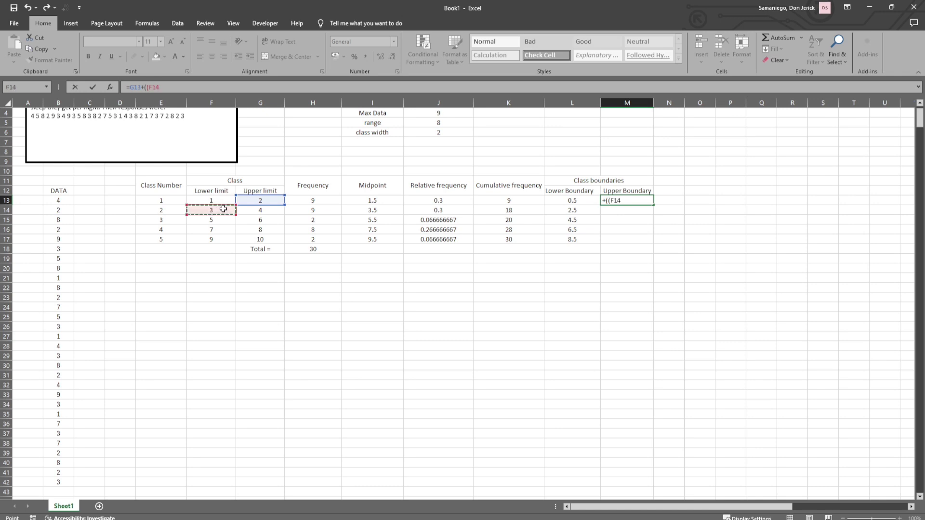
key("F4")
type("-")
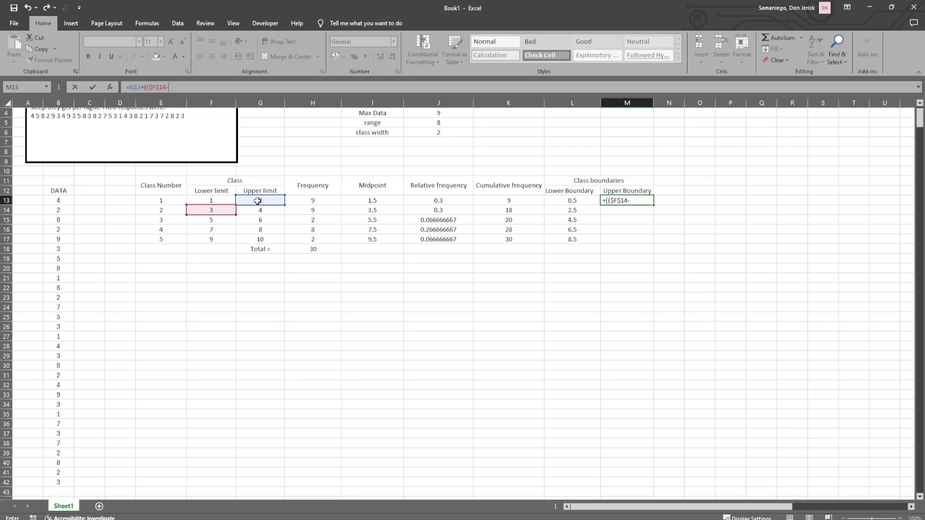
left_click(258, 202)
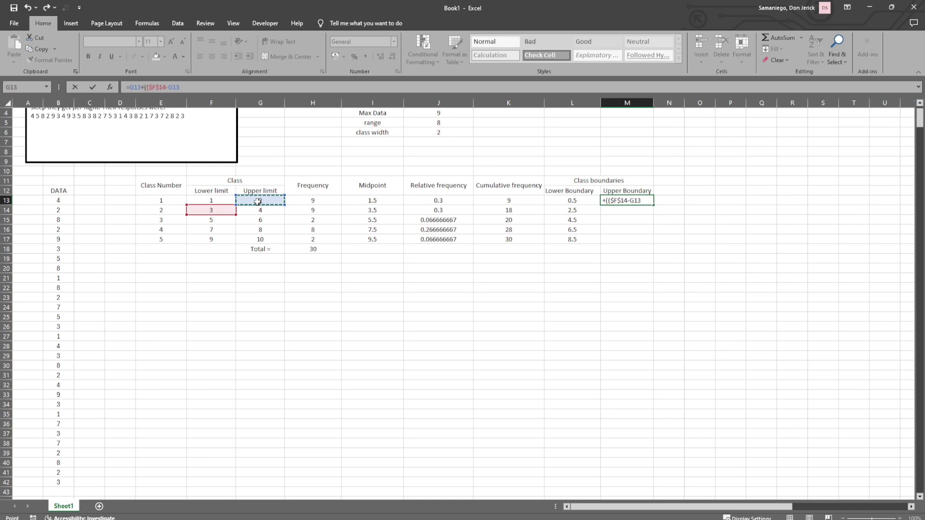
key("F4")
type(")/2")
key("Return")
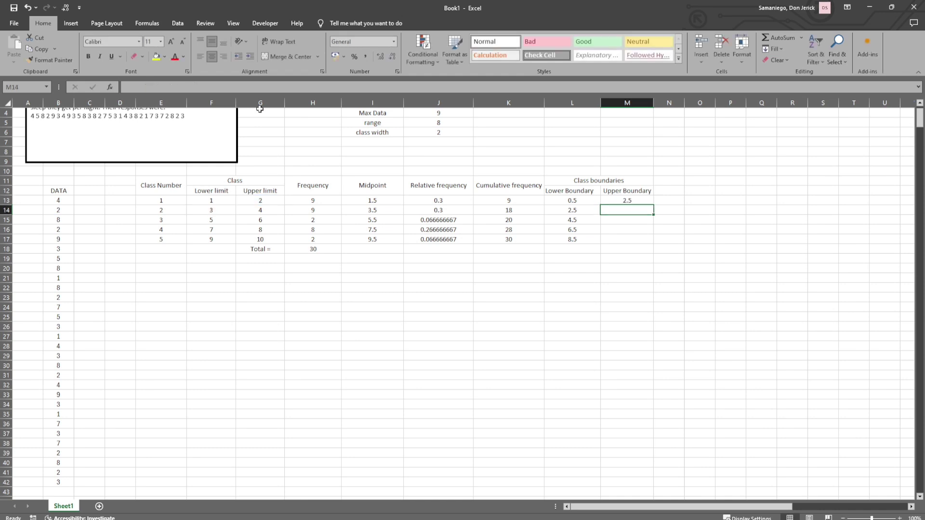
left_click(628, 200)
left_click_drag(655, 204, 656, 244)
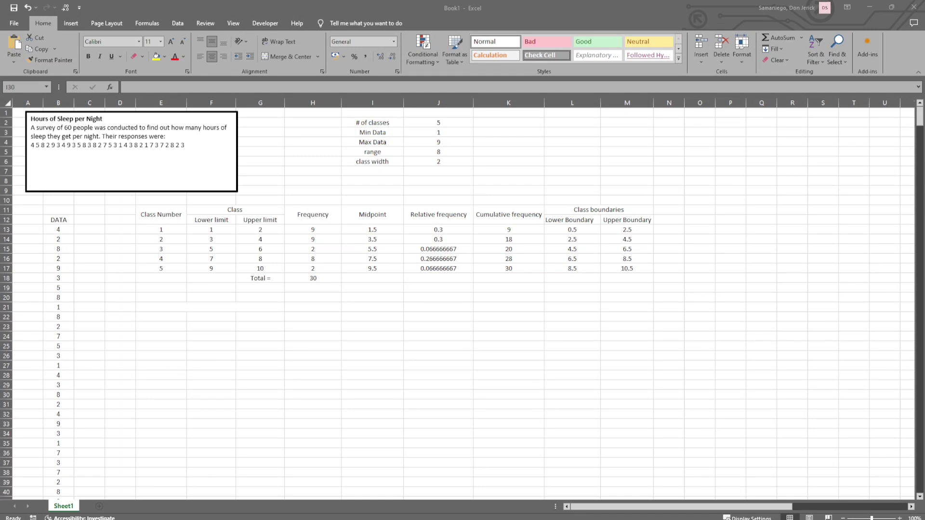
Step: Label K2 "Mean" and calculate the mean of the survey data in L2 with =Average(B13:B42)
left_click(523, 124)
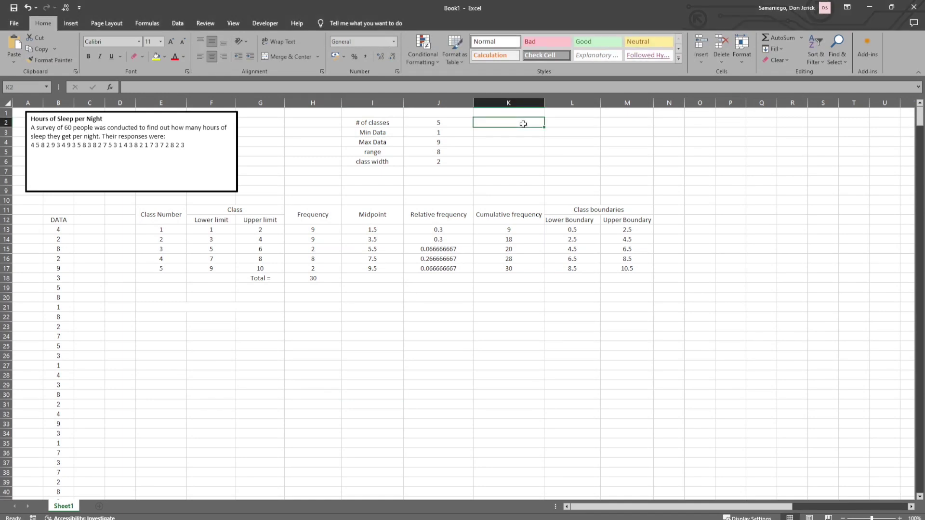
type("Mean")
left_click(584, 123)
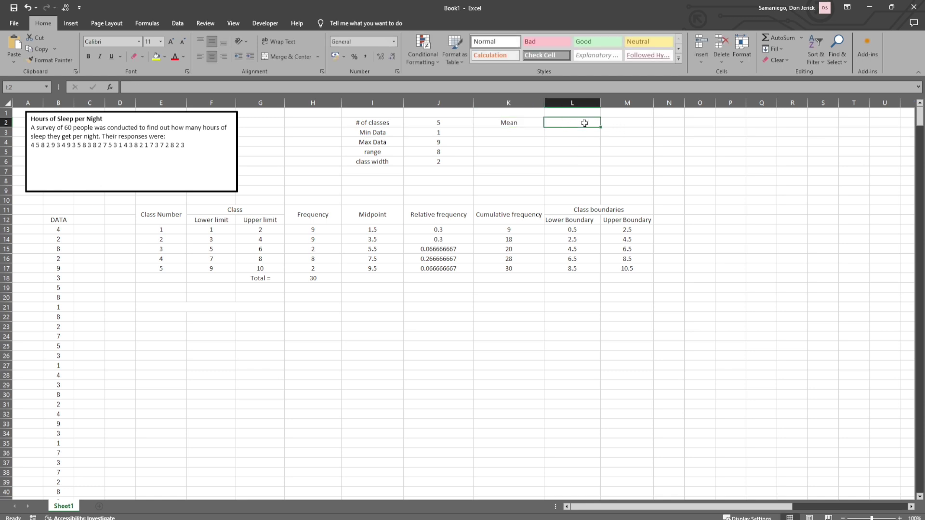
left_click(414, 89)
type("=")
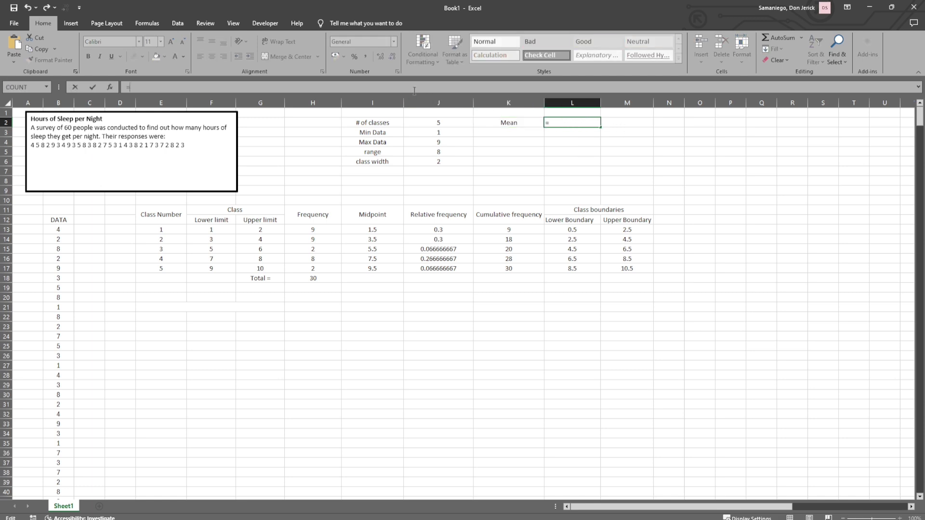
type("Average(")
left_click_drag(52, 230, 68, 460)
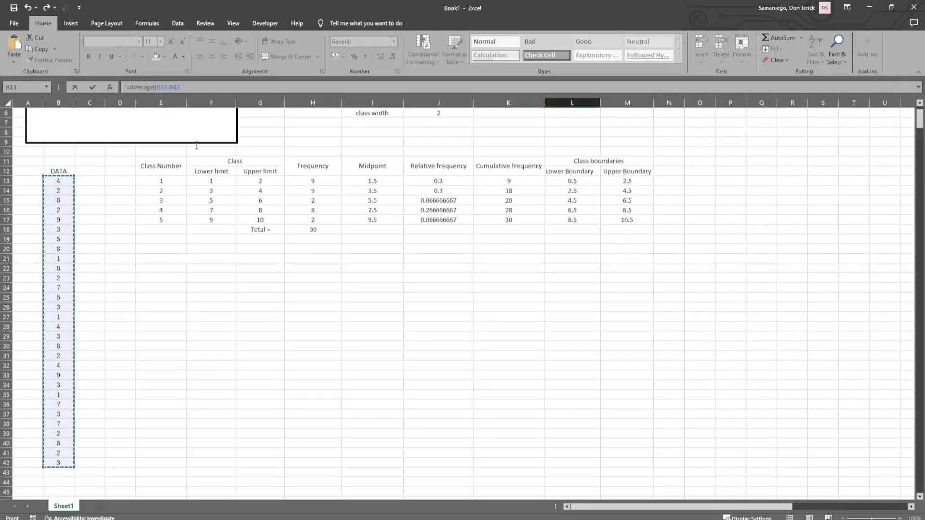
type(")")
scroll(337, 220, "up", 2)
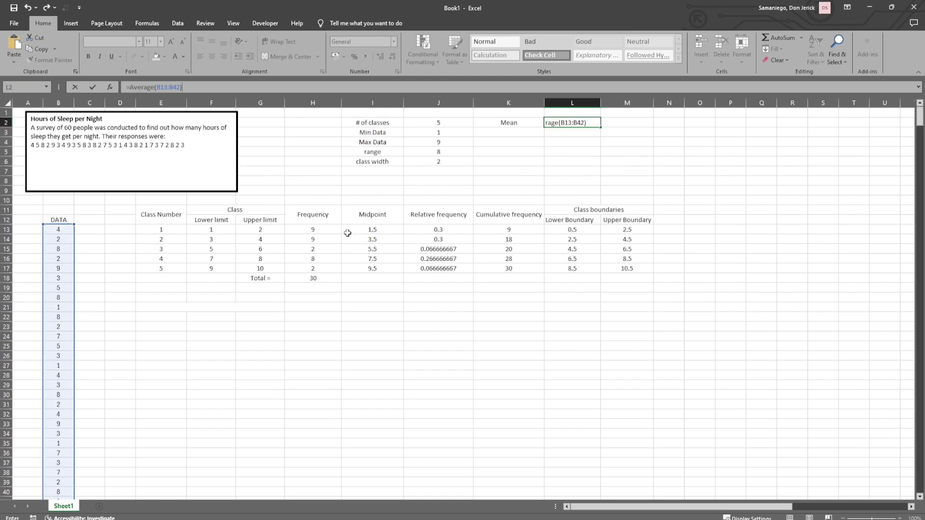
key("Return")
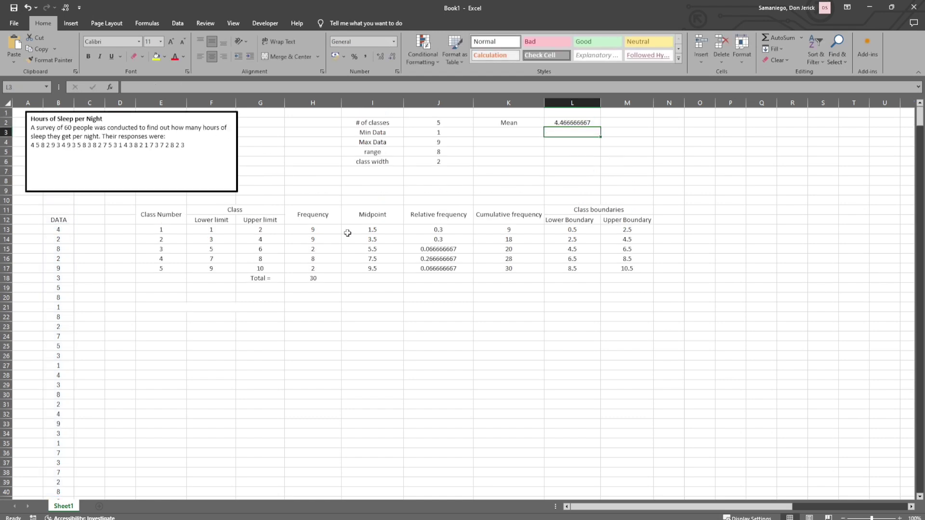
Step: Enter the labels "Median" in K3 and "Mode" in K4 below the Mean label
left_click(513, 134)
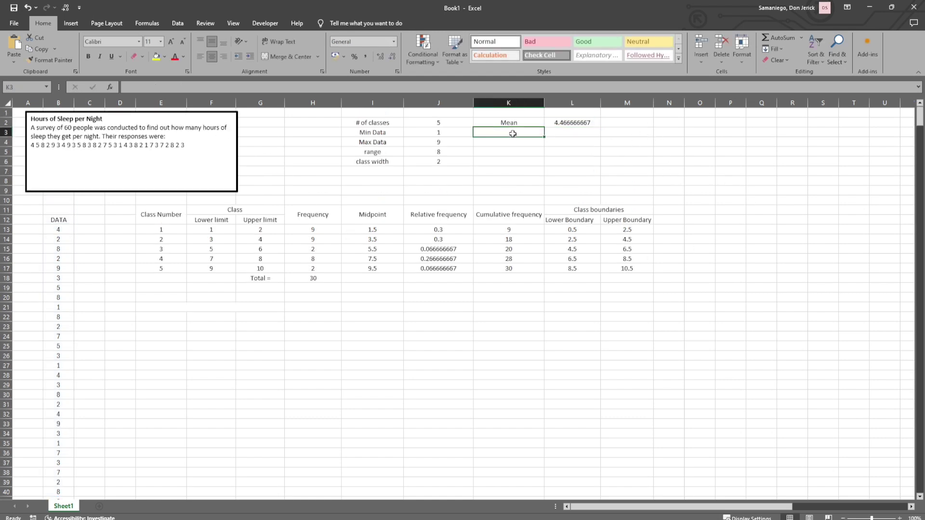
type("Median")
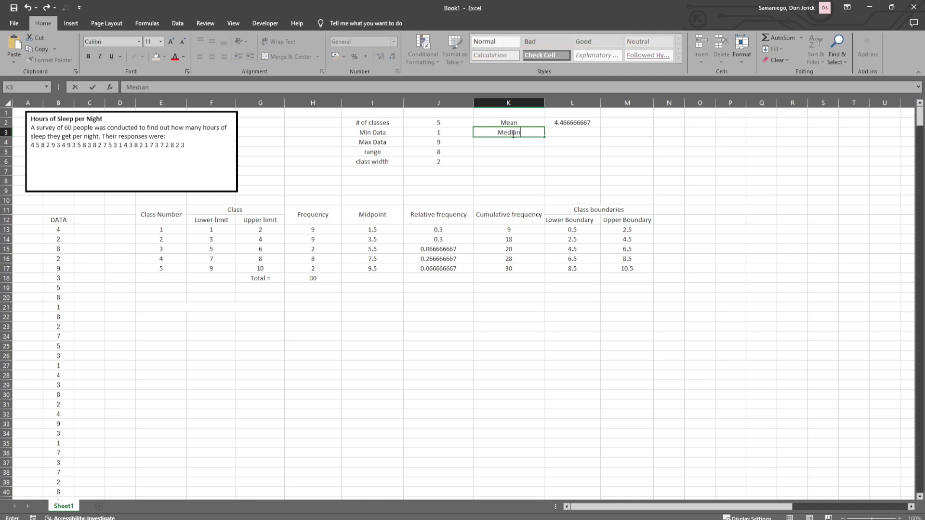
key("Return")
type("Mode")
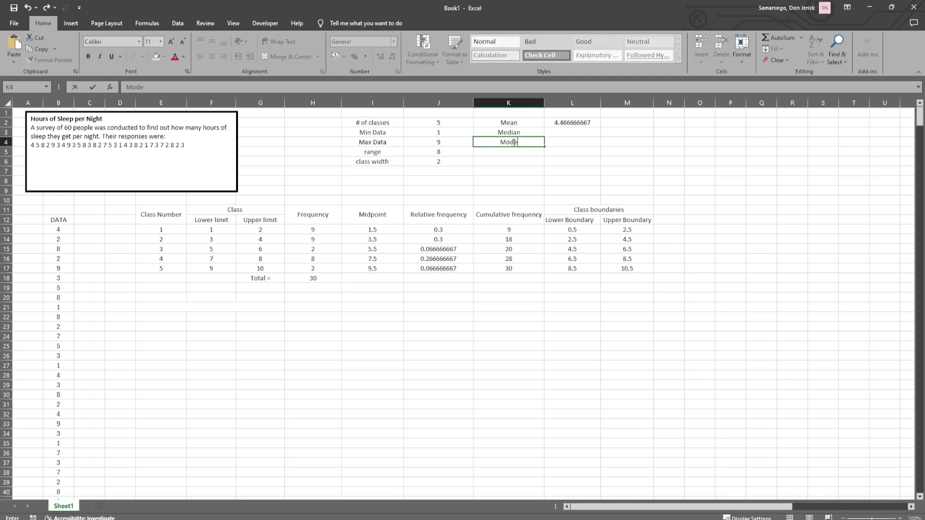
Step: Calculate the median of the survey data in L3 with =Median(B13:B42)
left_click(575, 133)
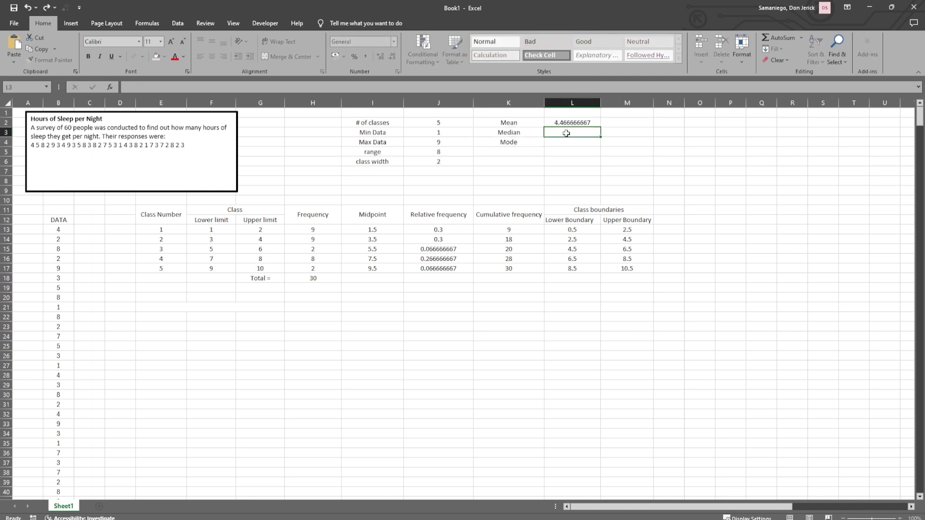
left_click(279, 85)
type("=")
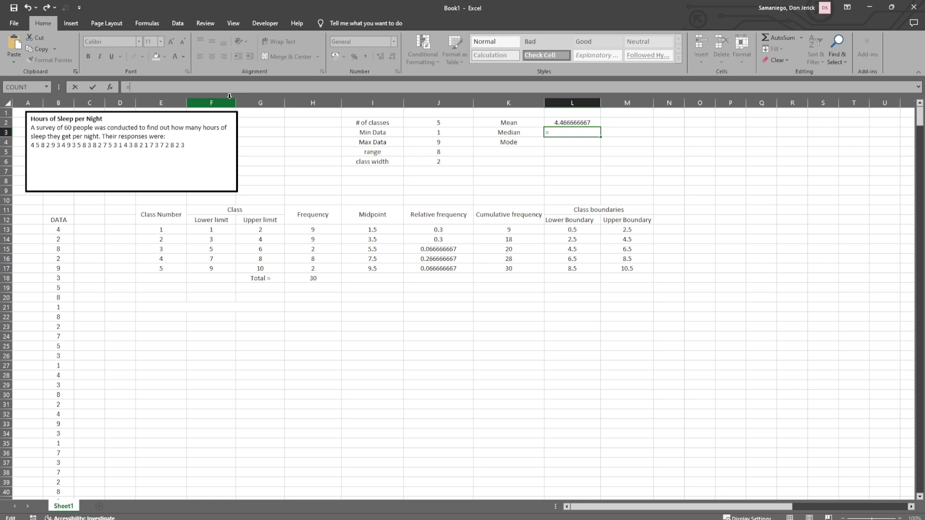
type("Median(")
scroll(117, 226, "down", 3)
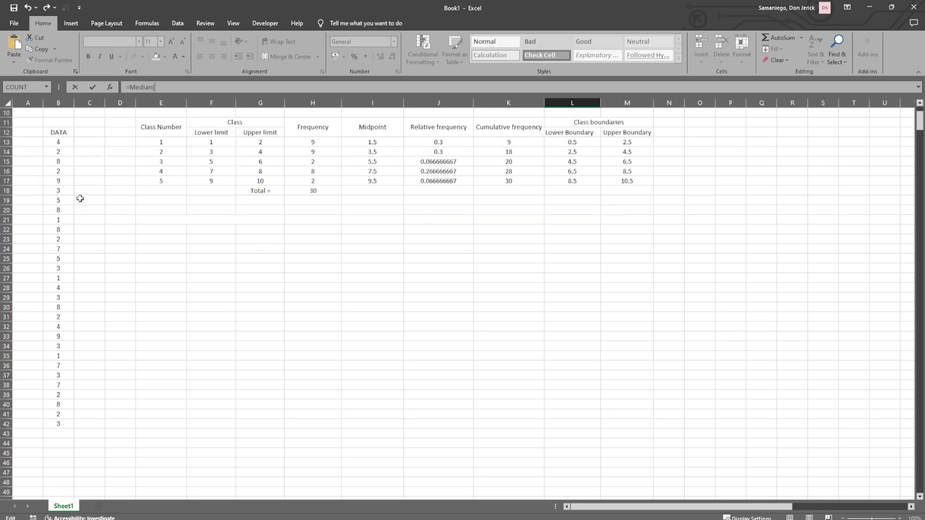
left_click_drag(61, 141, 68, 424)
type(")")
scroll(301, 274, "up", 3)
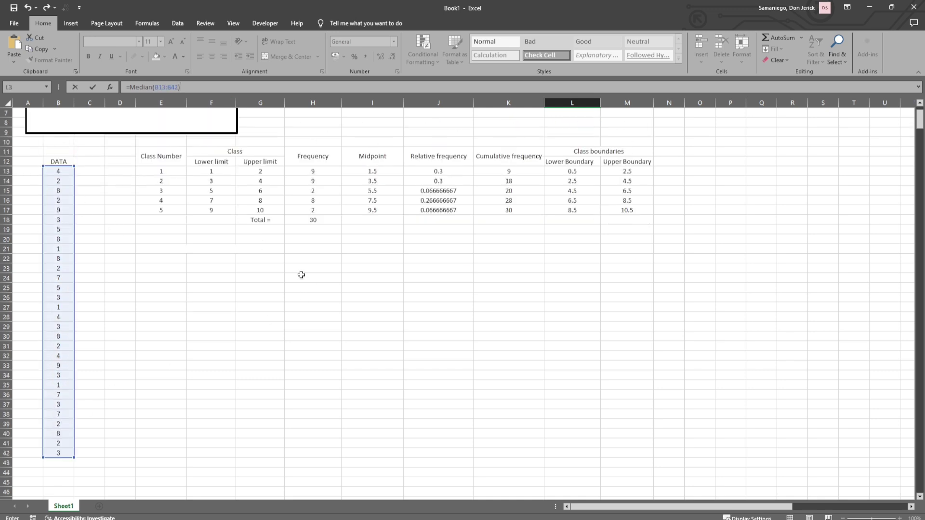
key("Return")
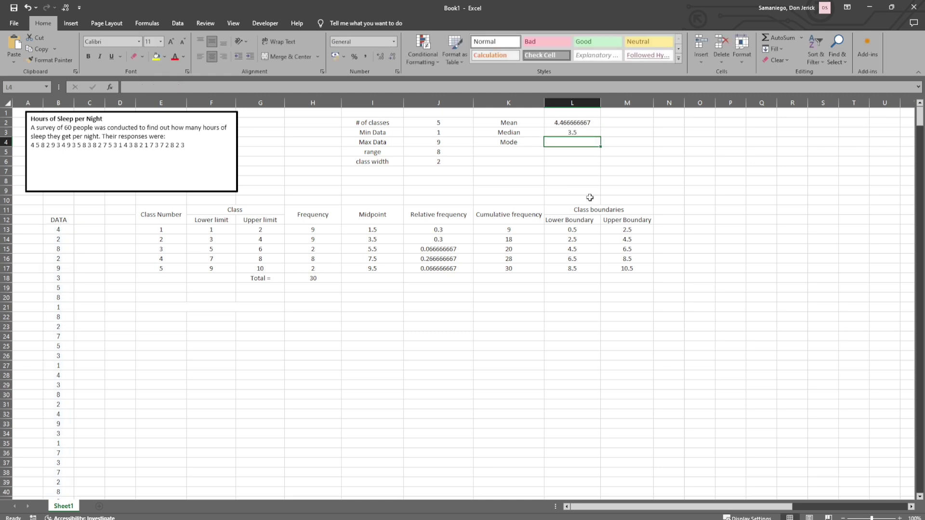
Step: Calculate the mode of the survey data in L4 with =Mode(B13:B42)
left_click(184, 88)
type("=")
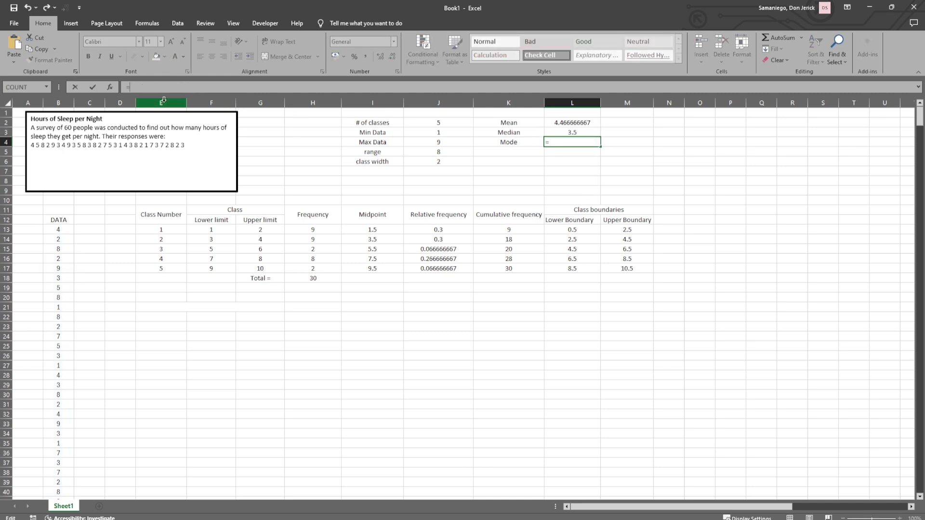
type("M")
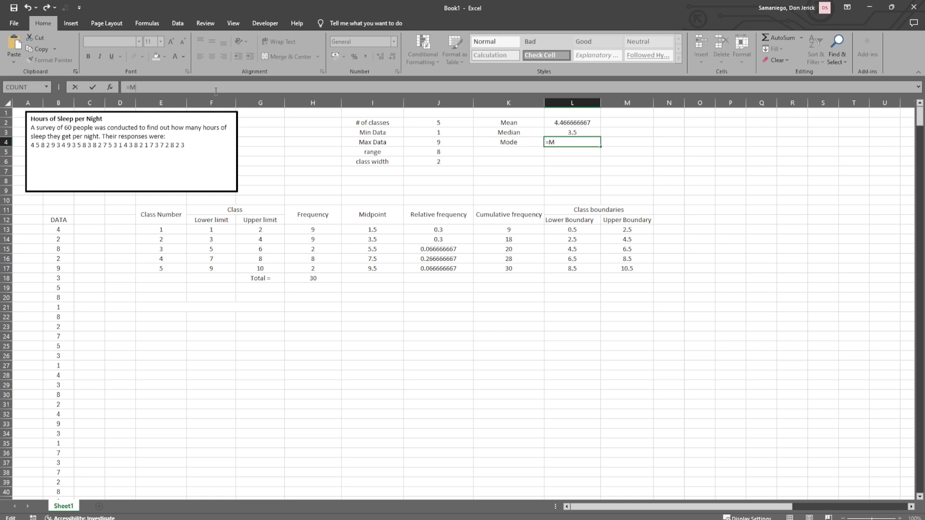
type("ode(")
scroll(114, 172, "down", 3)
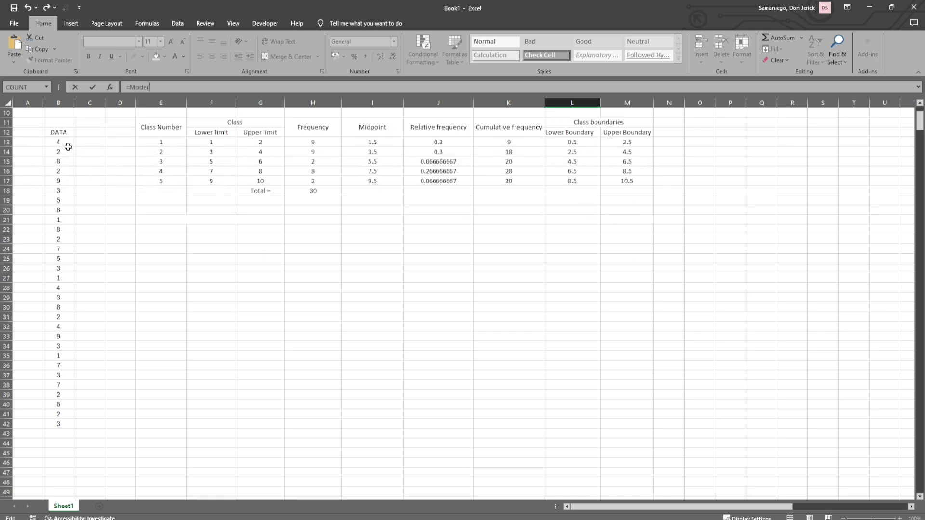
left_click_drag(62, 143, 58, 424)
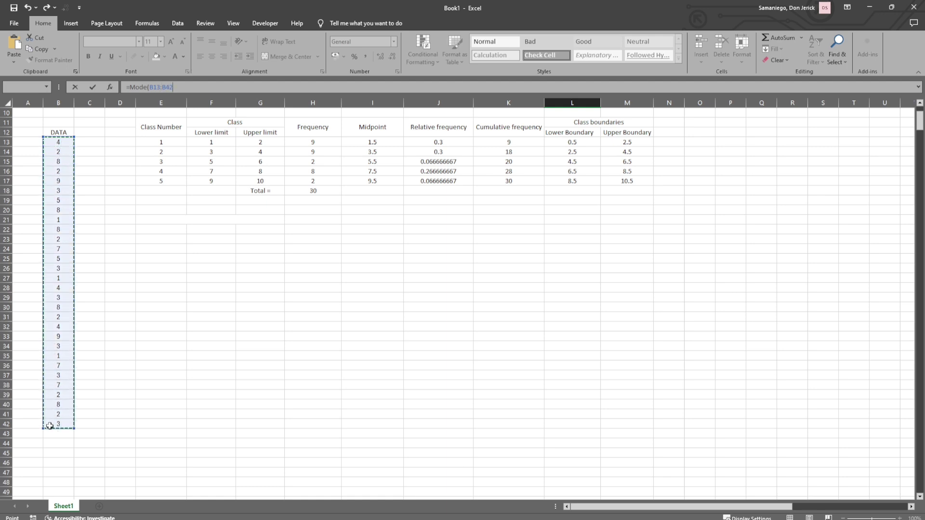
type(")")
key("Return")
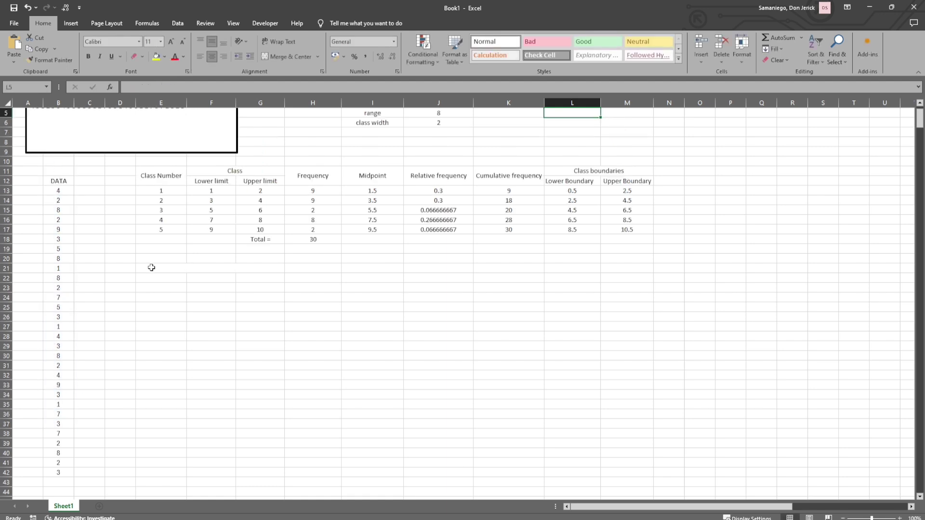
left_click(525, 152)
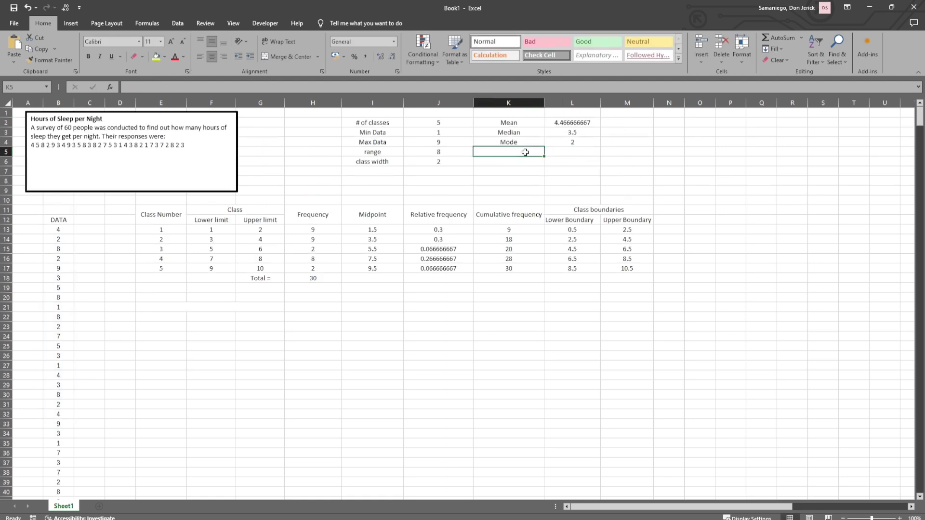
Step: Enter the title "GROUP DATA STANDARD DEVIATION" in the merged cell E21 below the frequency table
left_click(210, 309)
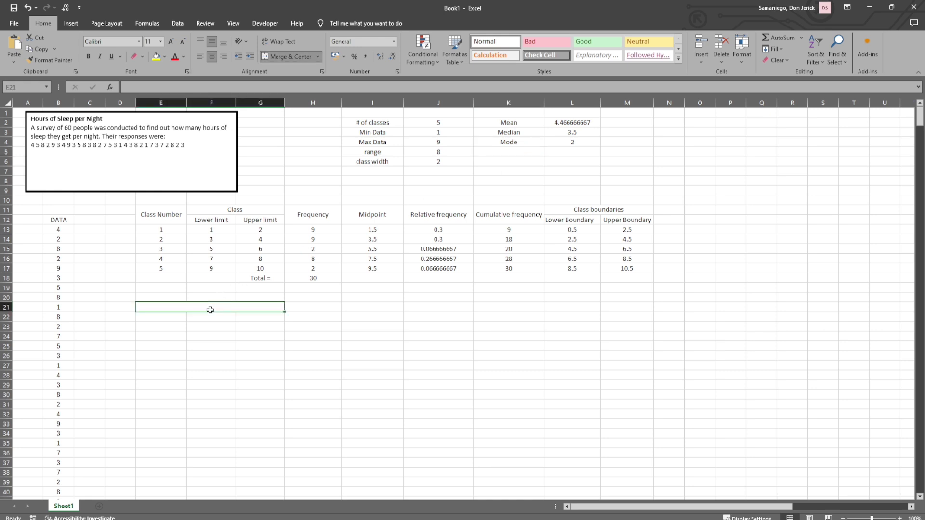
type("G")
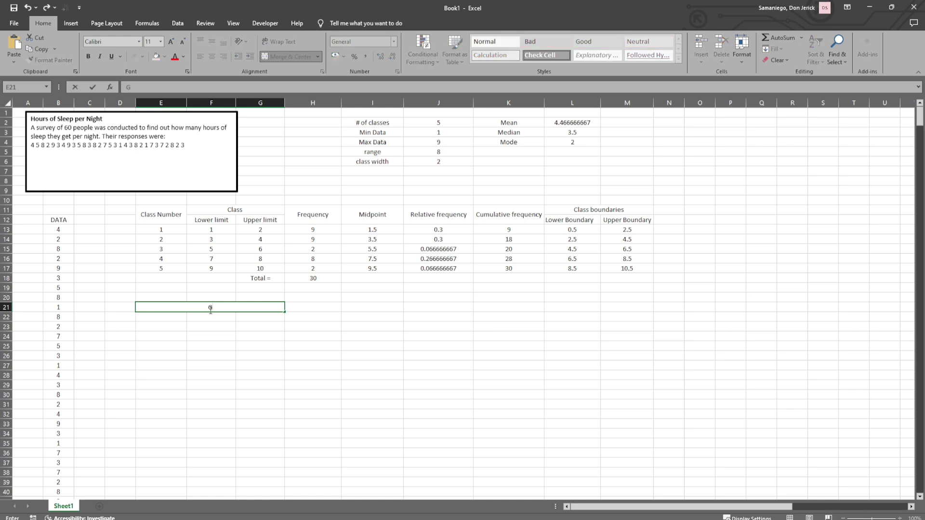
type("ROUP DATA STANDARD DEVIA")
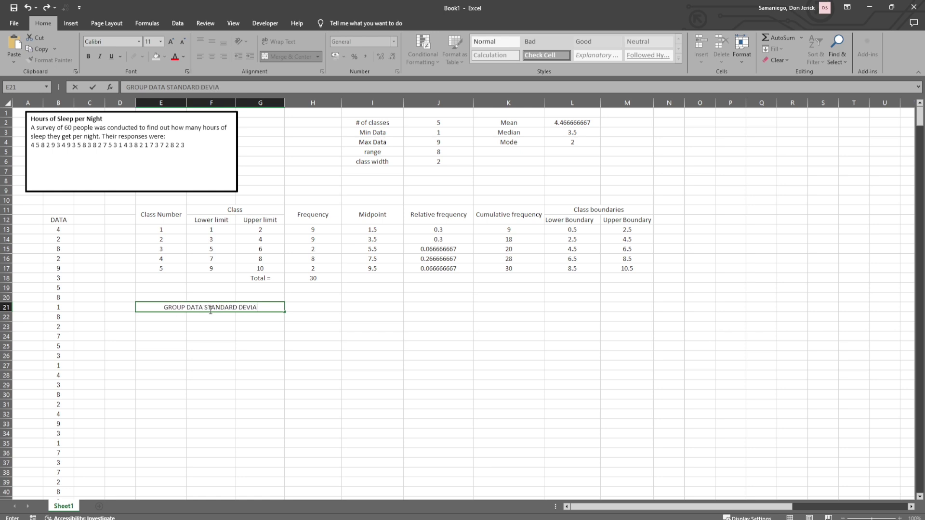
type("TION")
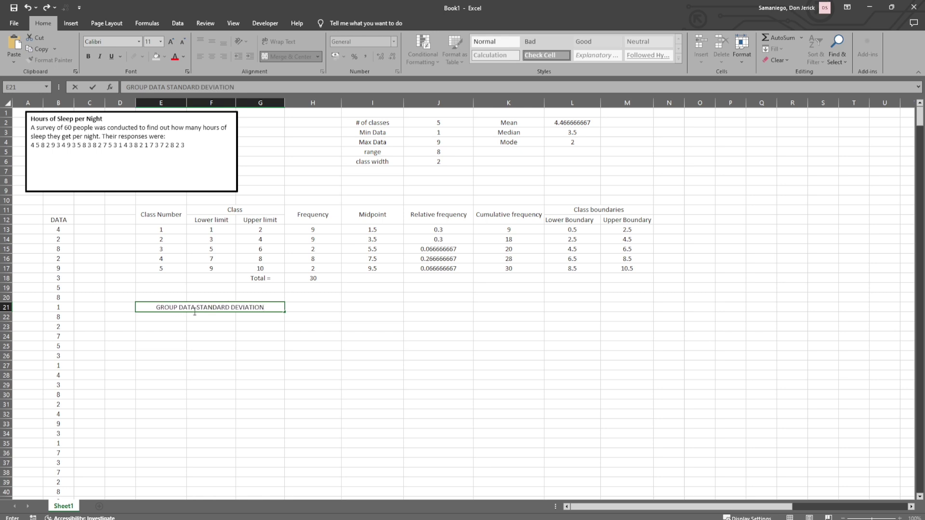
Step: Enter the column header "(x * f)" in E22 under the standard deviation title
left_click(151, 316)
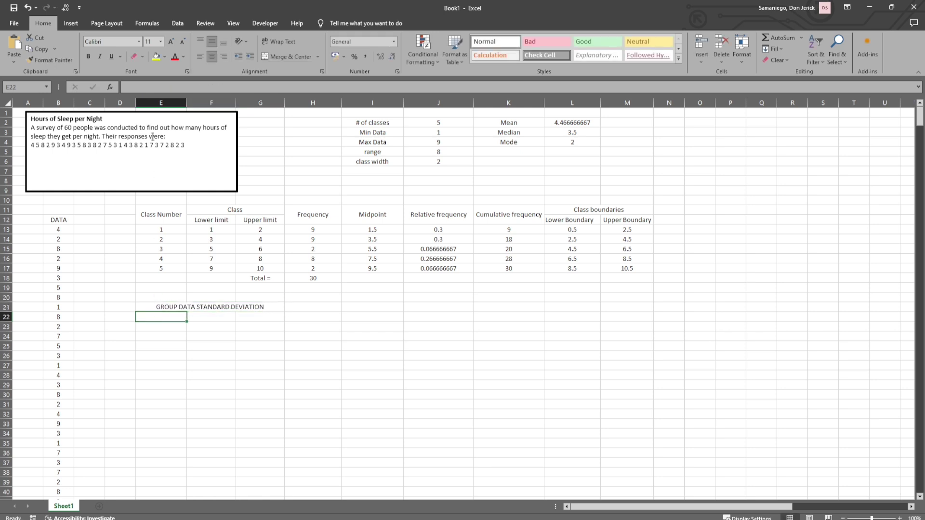
left_click(147, 87)
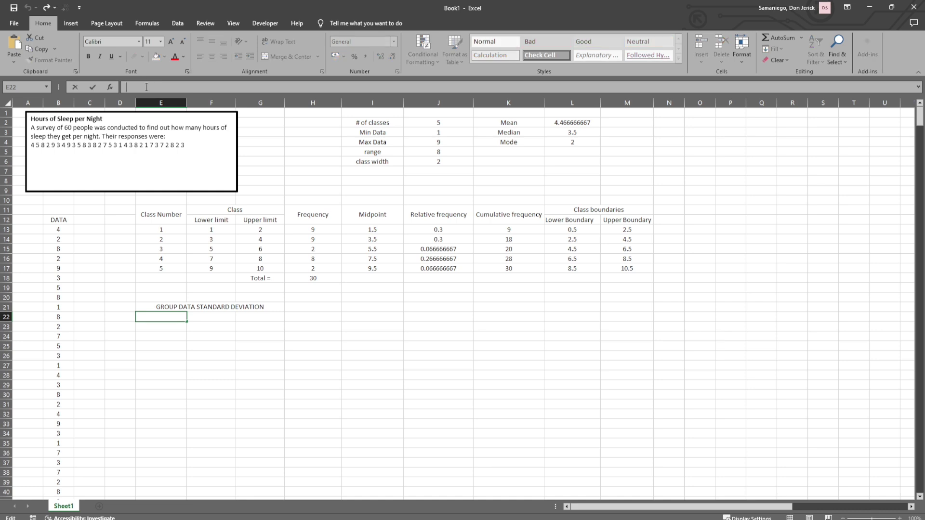
type("9")
key("BackSpace")
type("(x * f")
Step: Multiply the first class's midpoint by its frequency in E23 with =I13*H13 and fill the formula down to E27
left_click(143, 326)
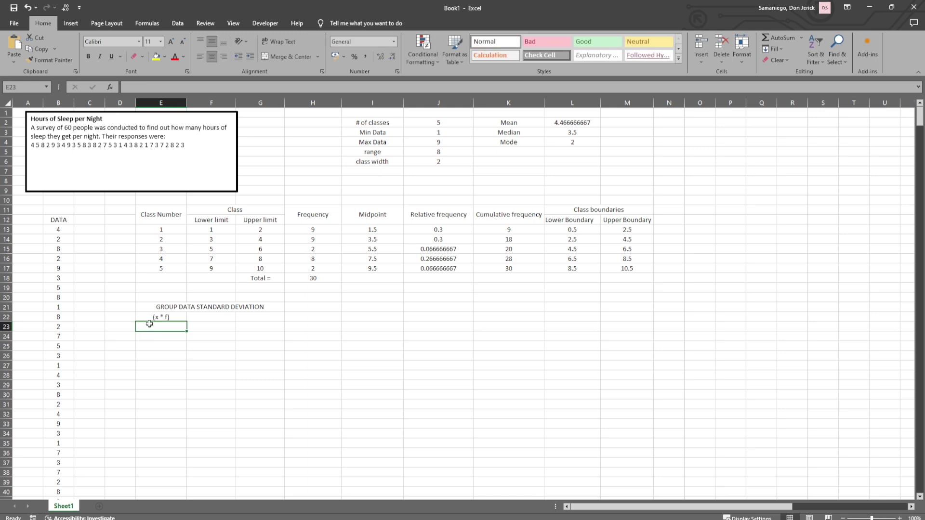
type("=")
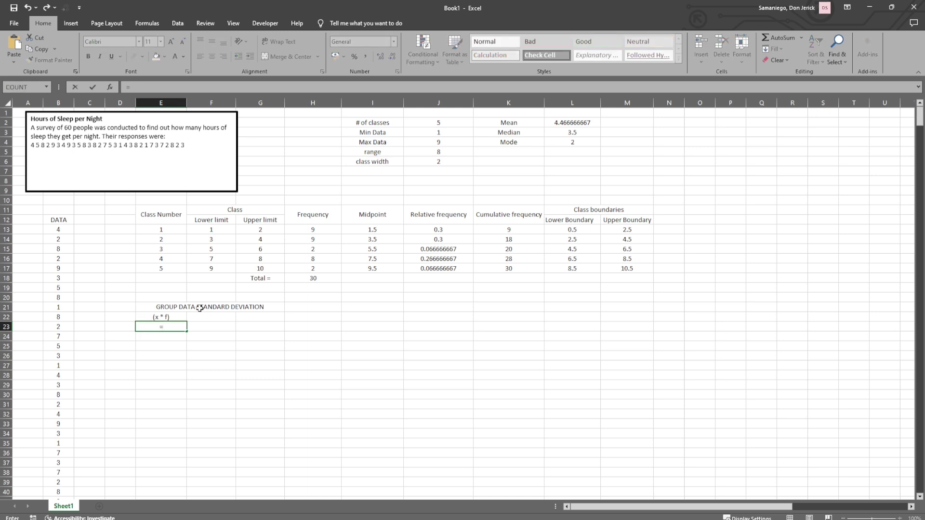
left_click(354, 233)
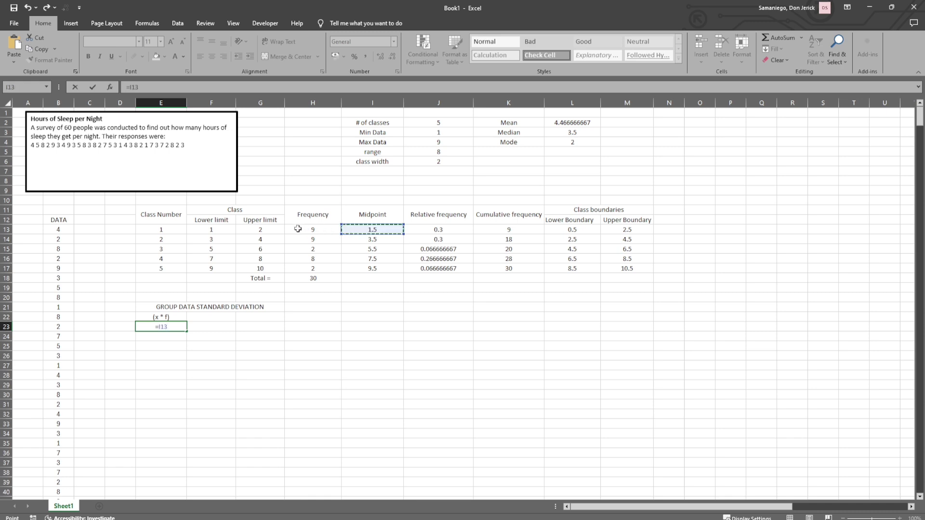
type("*")
left_click(312, 230)
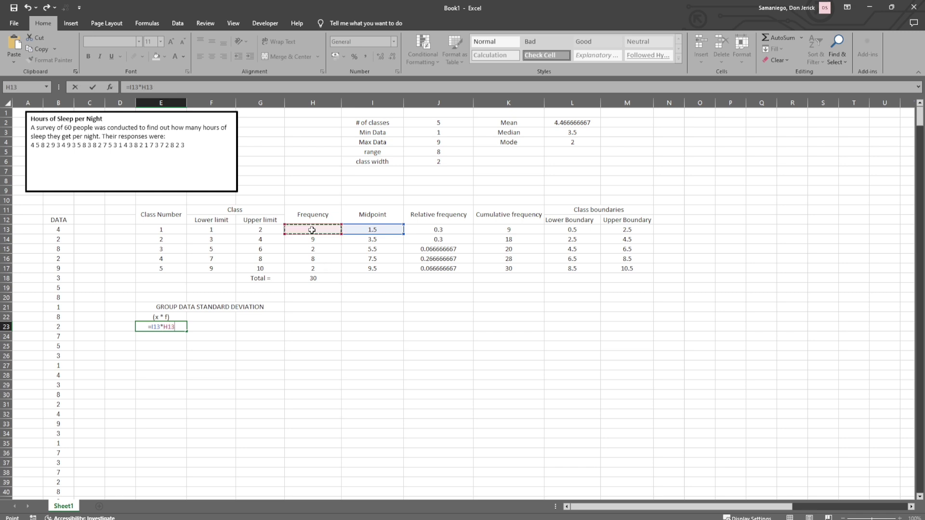
key("Return")
left_click(185, 329)
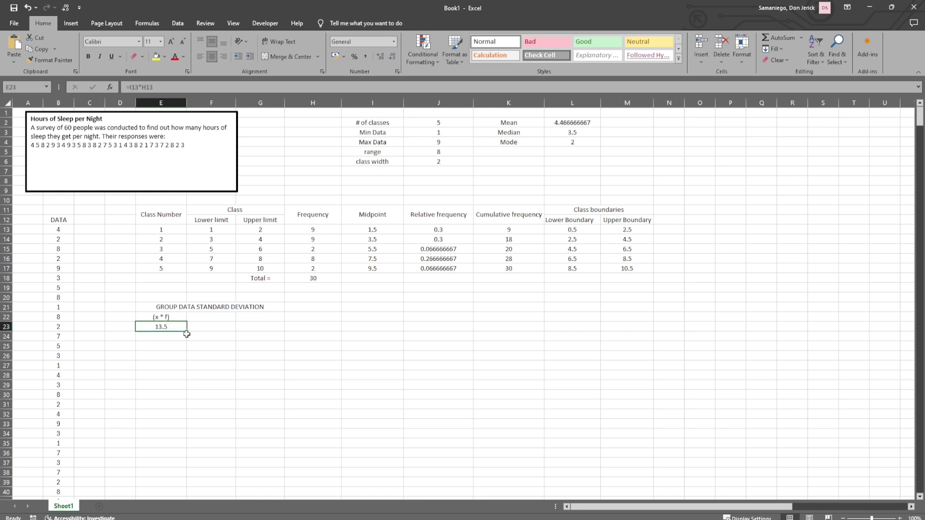
left_click_drag(186, 332, 187, 378)
mouse_move(187, 379)
left_mouse_down()
mouse_move(185, 334)
mouse_move(184, 370)
left_mouse_up()
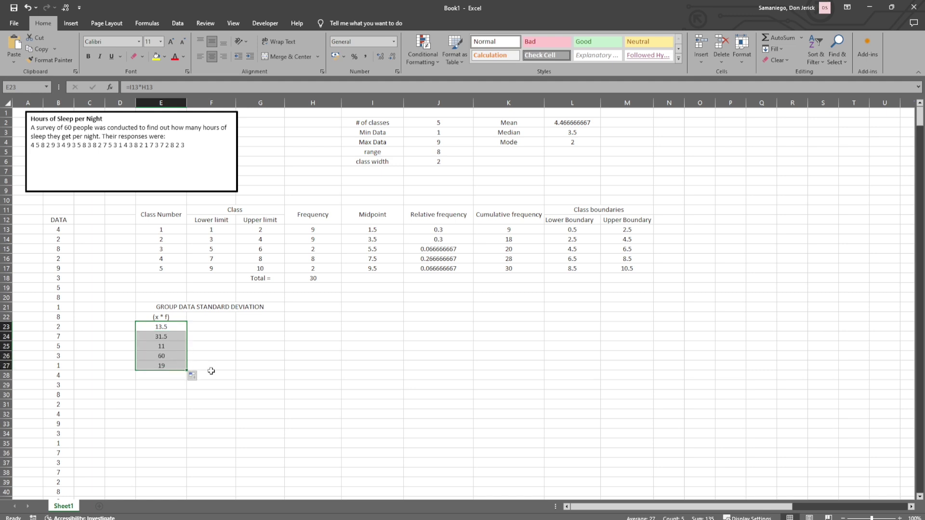
Step: Enter the column header "(x - x̄)" in F22
left_click(221, 319)
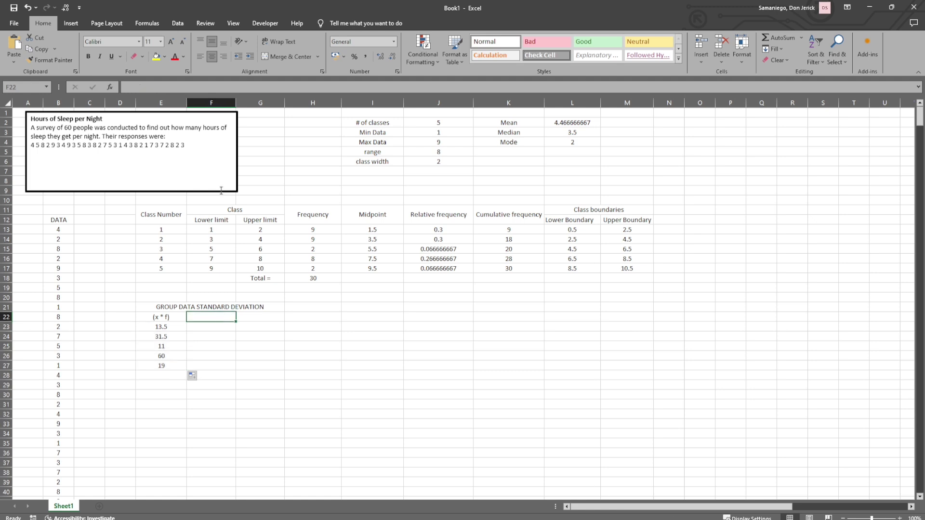
left_click(199, 88)
type("(x -")
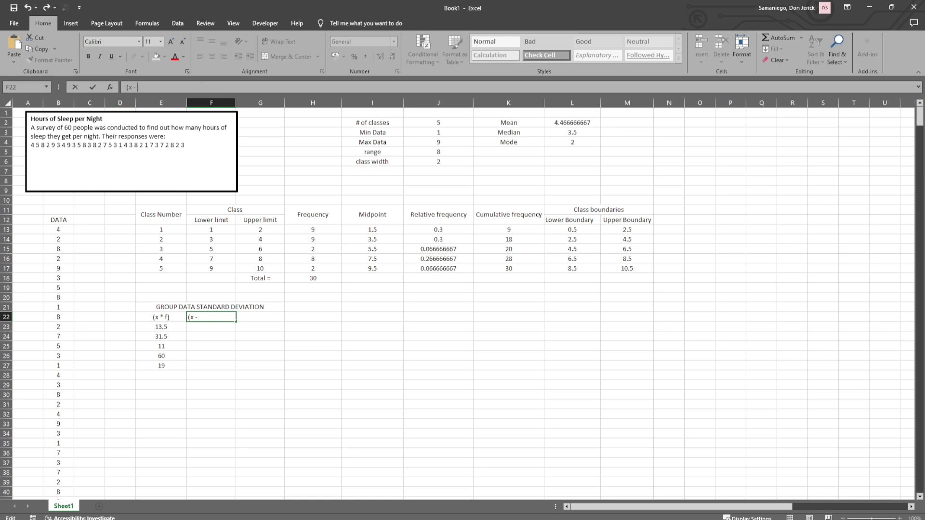
key("alt+Tab")
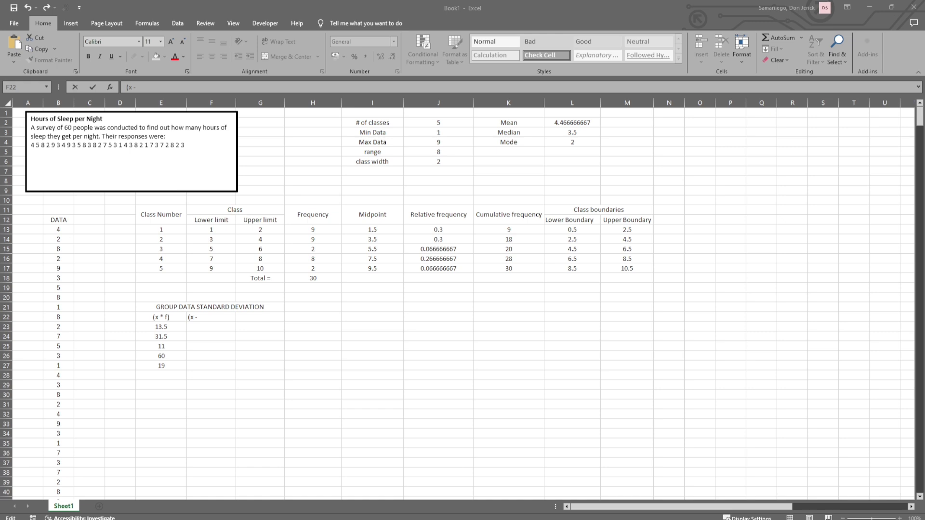
key("alt+Tab")
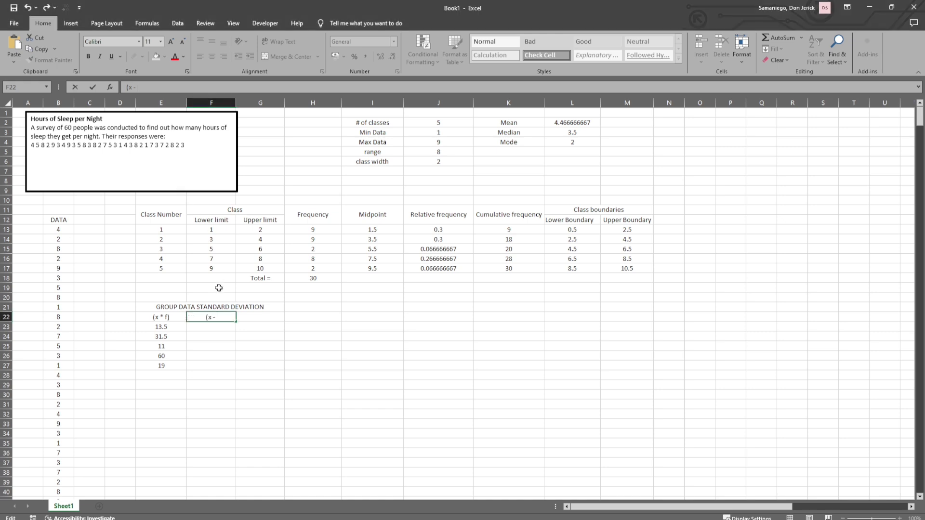
type("x̄")
type(")")
Step: Subtract the mean from the first midpoint in F23 with =I13-$L$2 and fill the formula down to F27
left_click(220, 328)
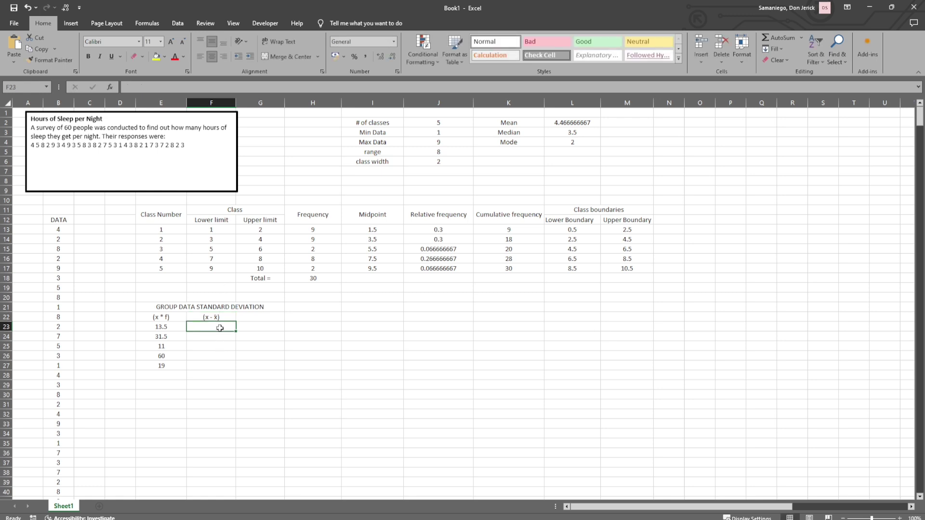
type("=")
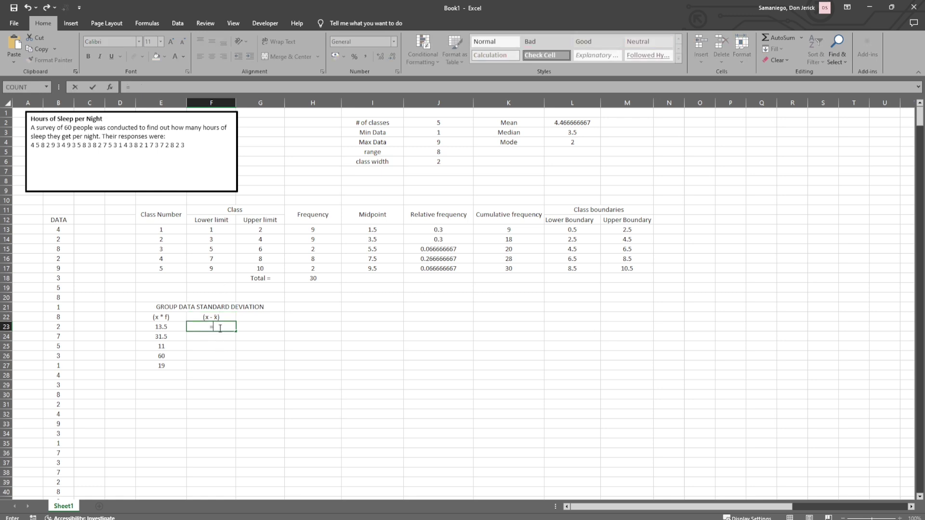
left_click(387, 226)
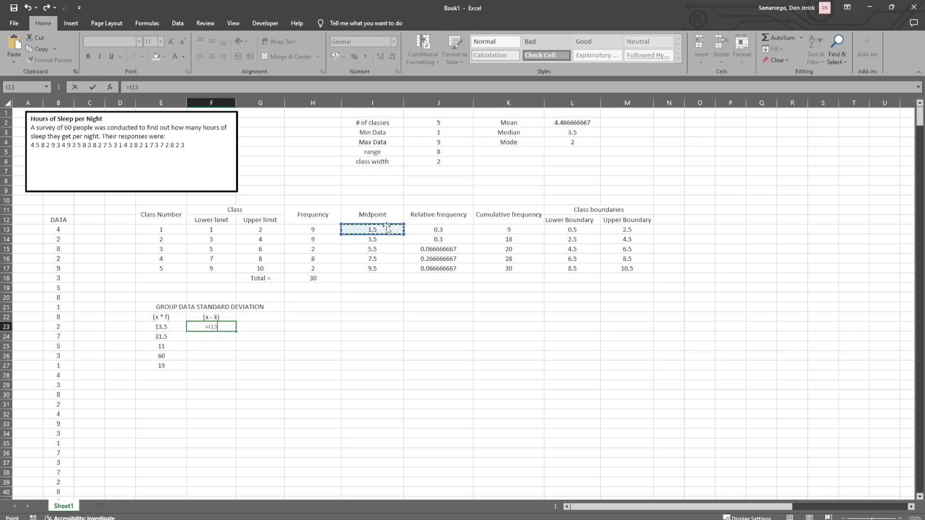
type("-")
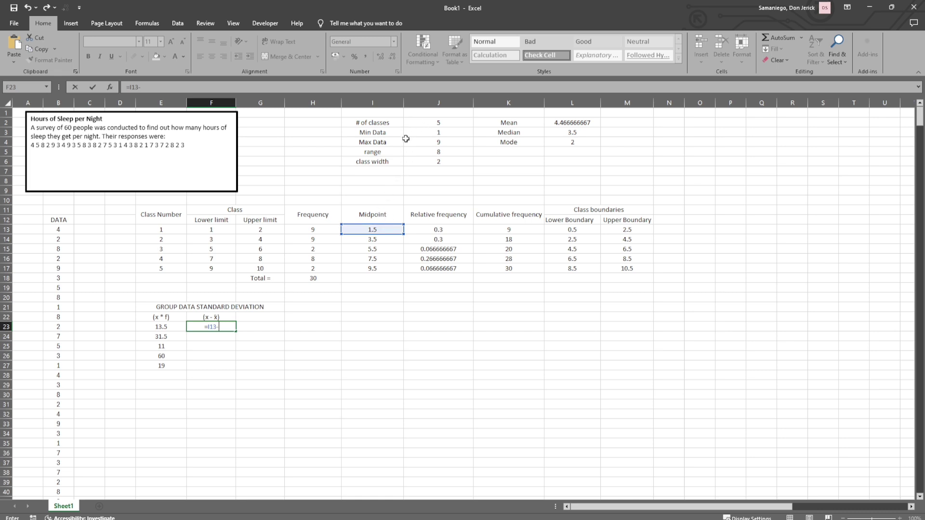
left_click(556, 125)
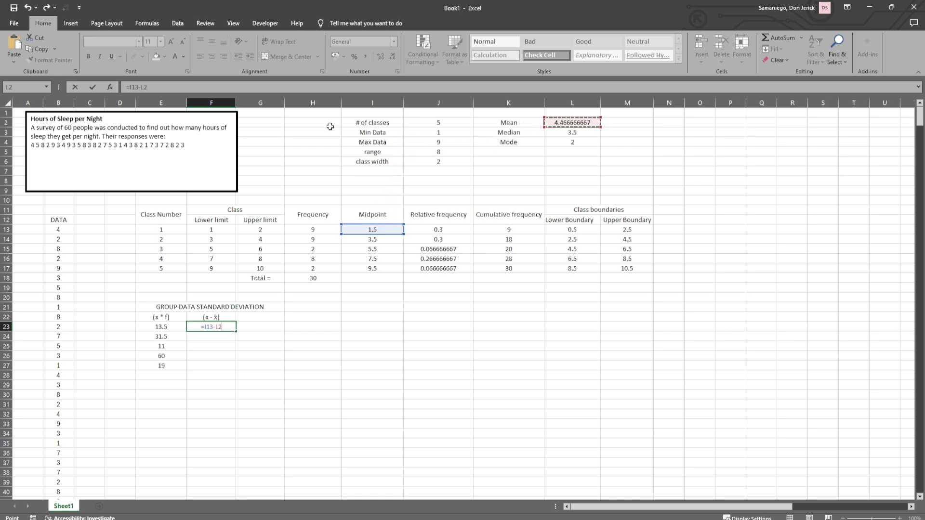
key("F4")
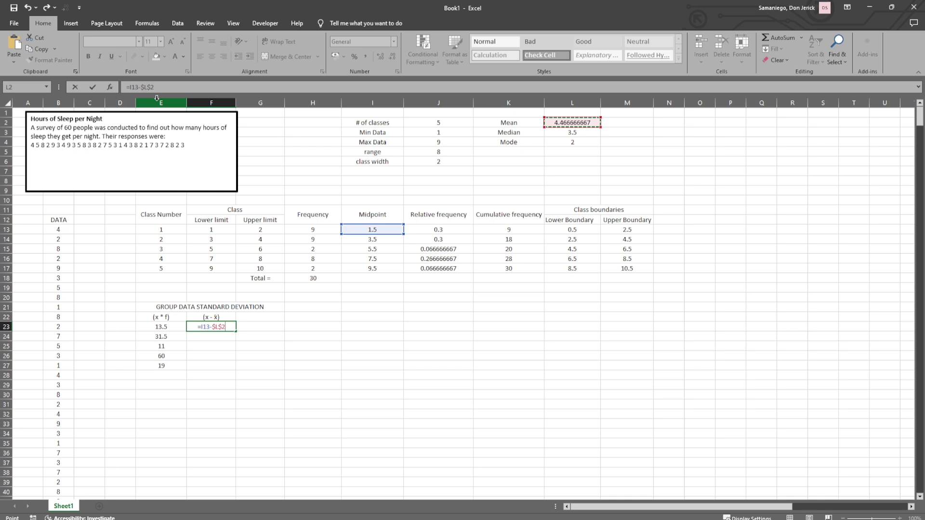
key("ctrl+Return")
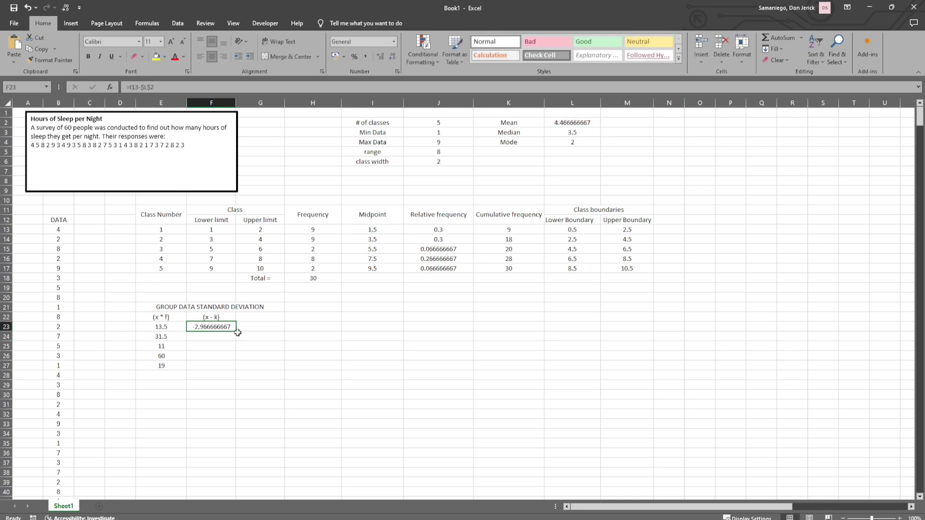
left_click_drag(236, 331, 237, 371)
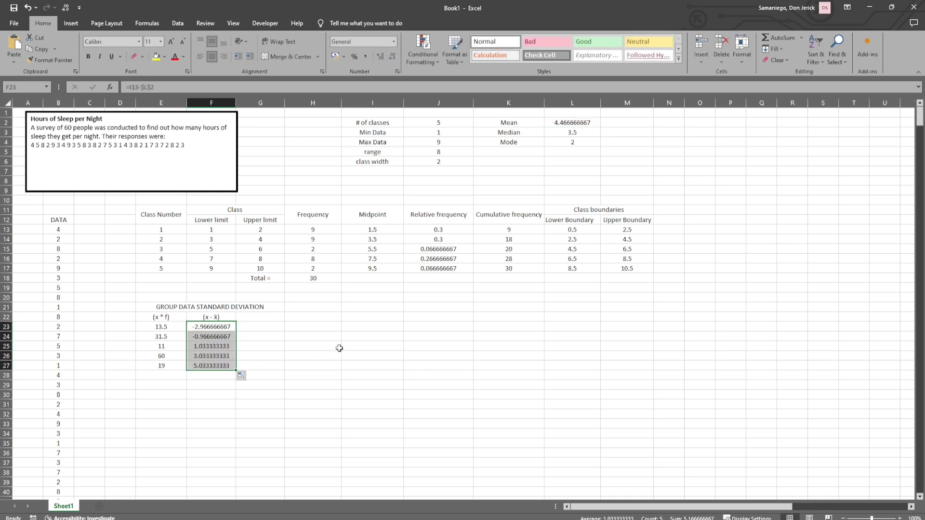
Step: Copy the "(x - x̄)" header text from F22 into G22
key("alt+Tab")
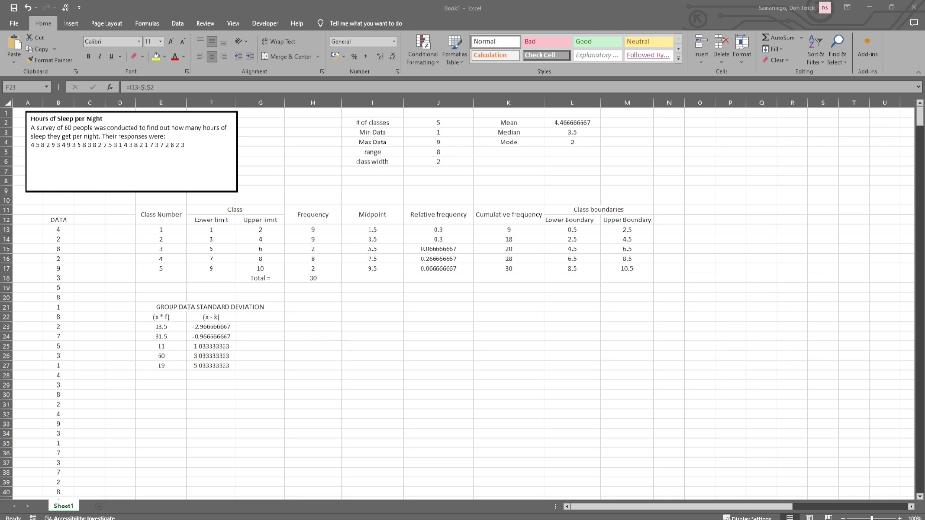
key("alt+Tab")
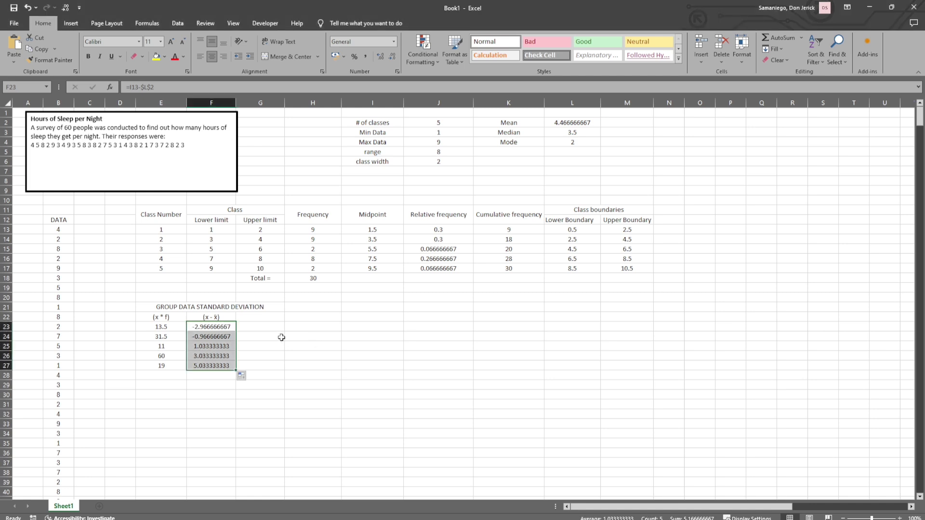
left_click(263, 319)
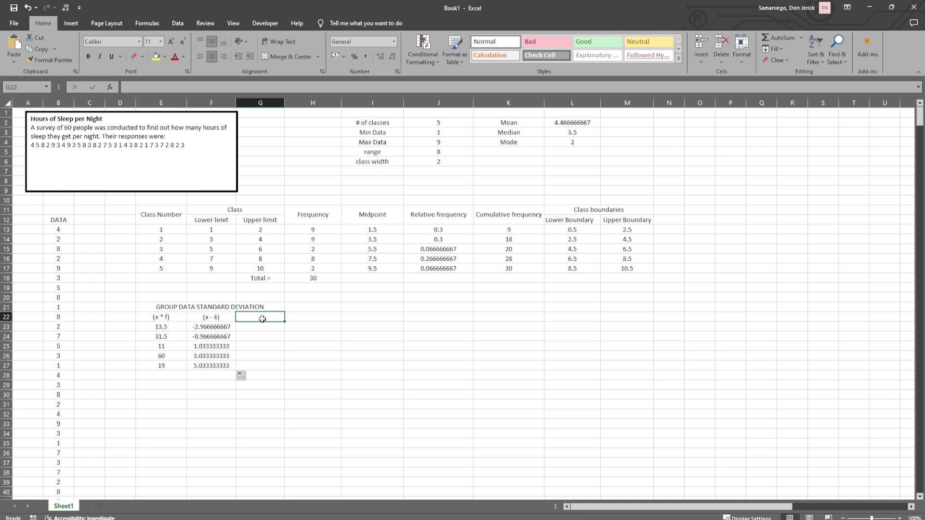
type("(")
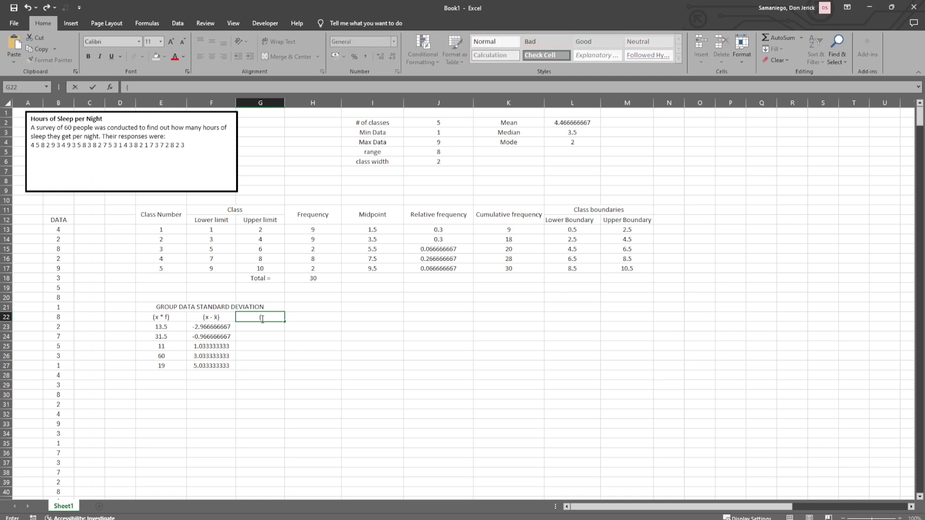
left_click(219, 318)
double_click(220, 318)
left_click_drag(220, 318, 202, 318)
key("ctrl+c")
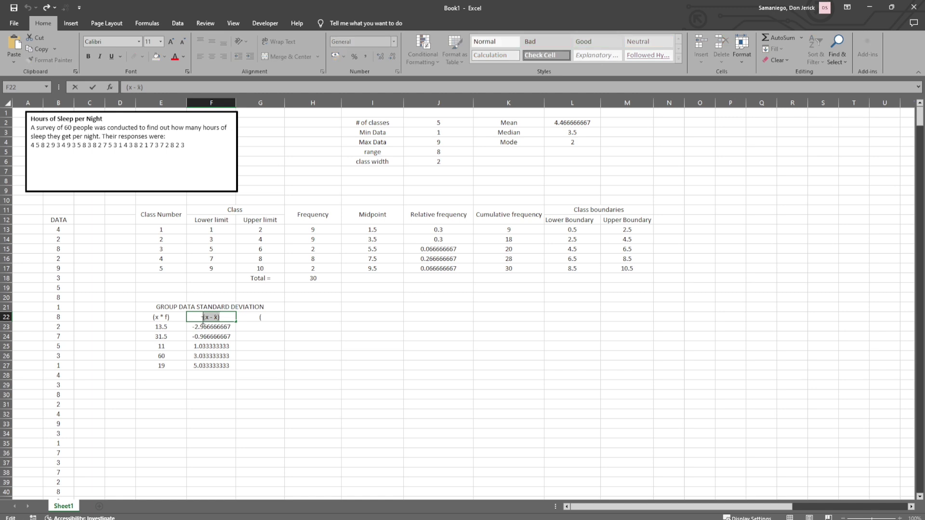
left_click(270, 317)
key("BackSpace")
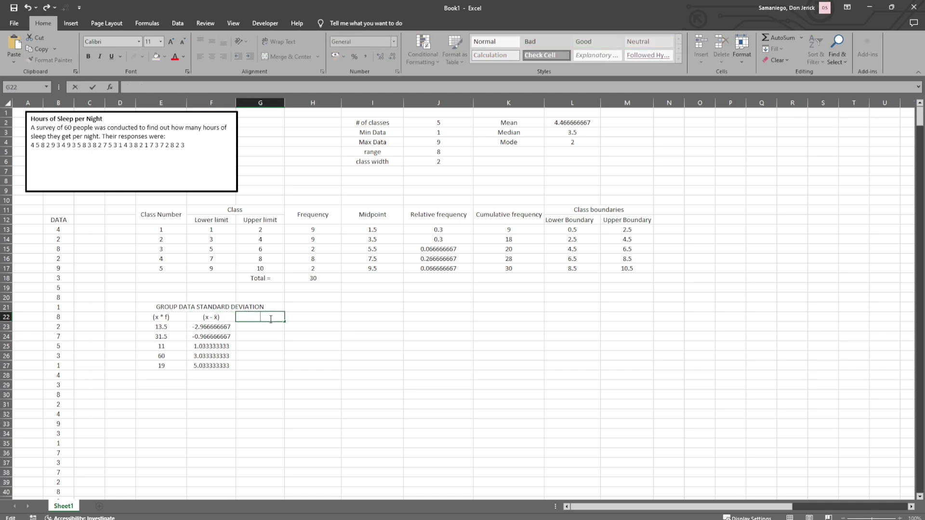
key("ctrl+v")
Step: Append a superscript ² to the header in G22 so it reads "(x - x̄)²"
type("^")
key("BackSpace")
key("alt+Tab")
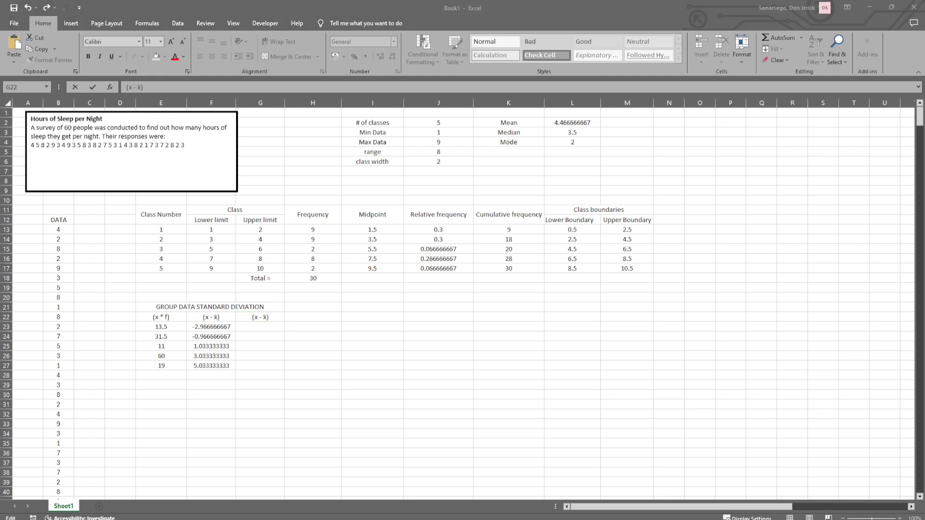
double_click(279, 316)
left_click(279, 316)
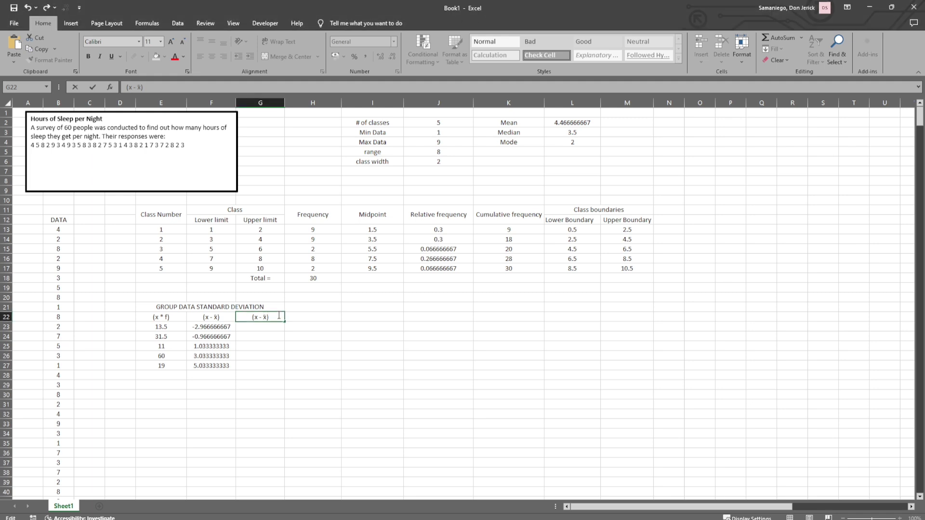
type("²")
left_click(296, 318)
Step: Square the first deviation in G23 with =F23^2 and fill the formula down to G27
left_click(266, 327)
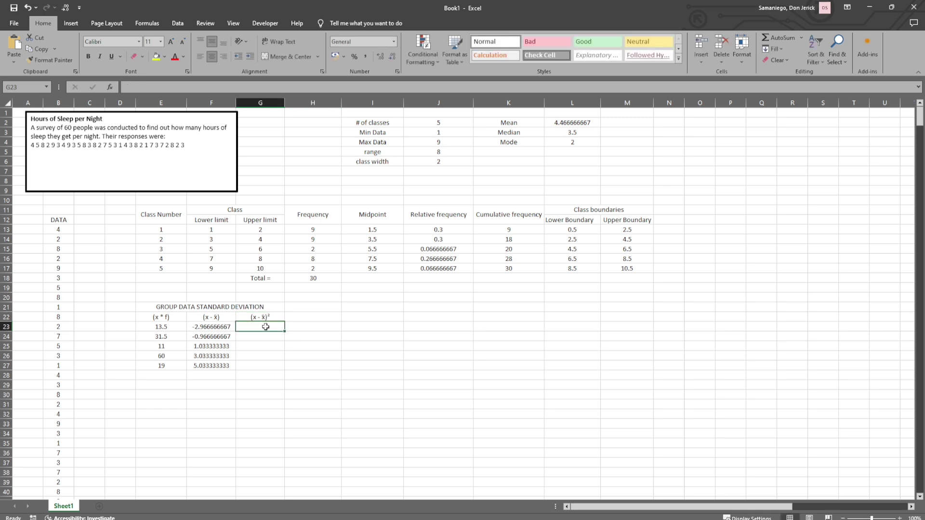
type("=")
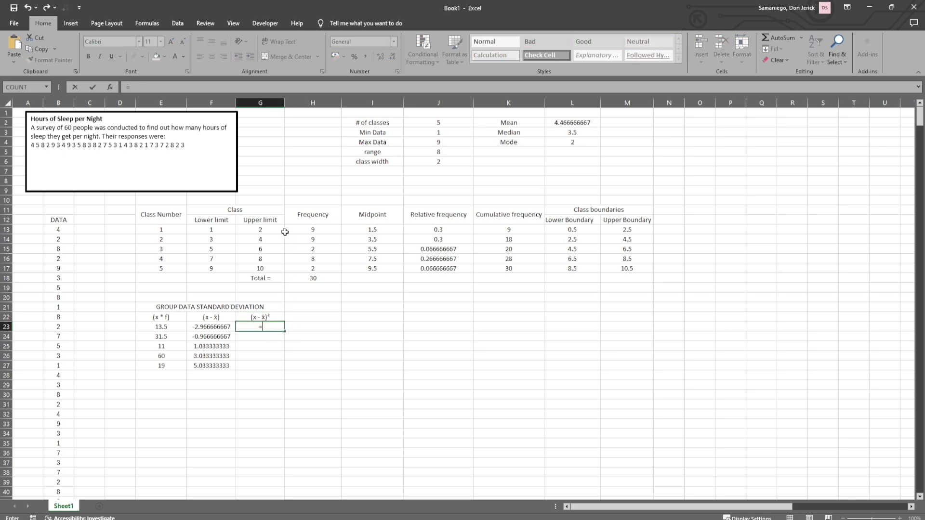
left_click(207, 328)
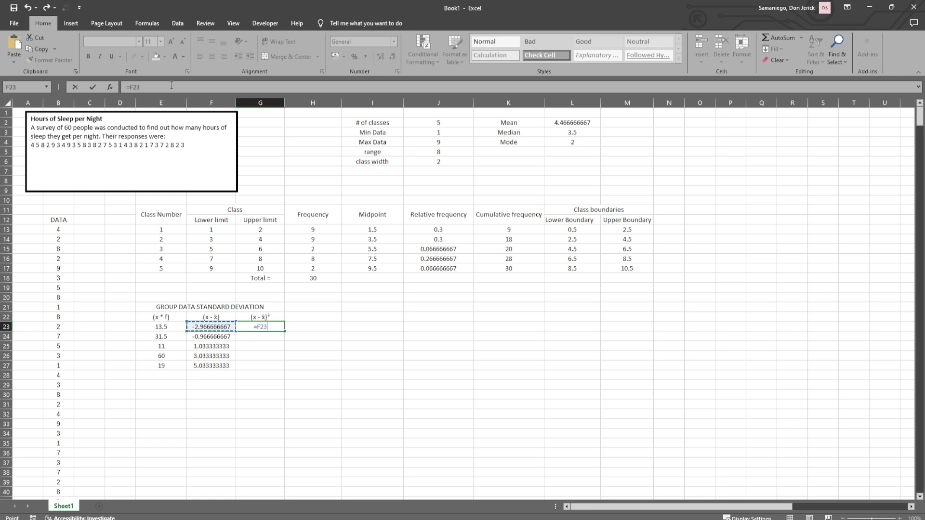
left_click(171, 85)
type("^2")
key("Return")
left_click(268, 327)
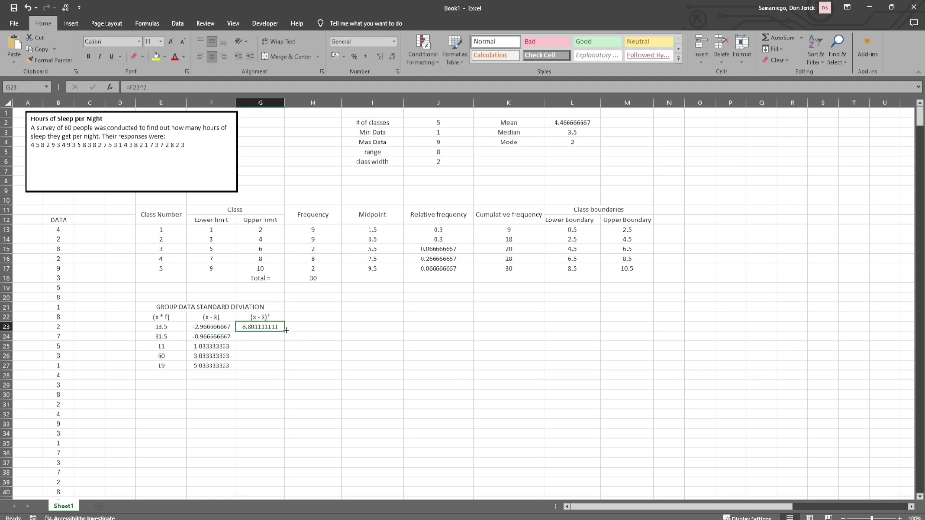
left_click_drag(285, 331, 284, 369)
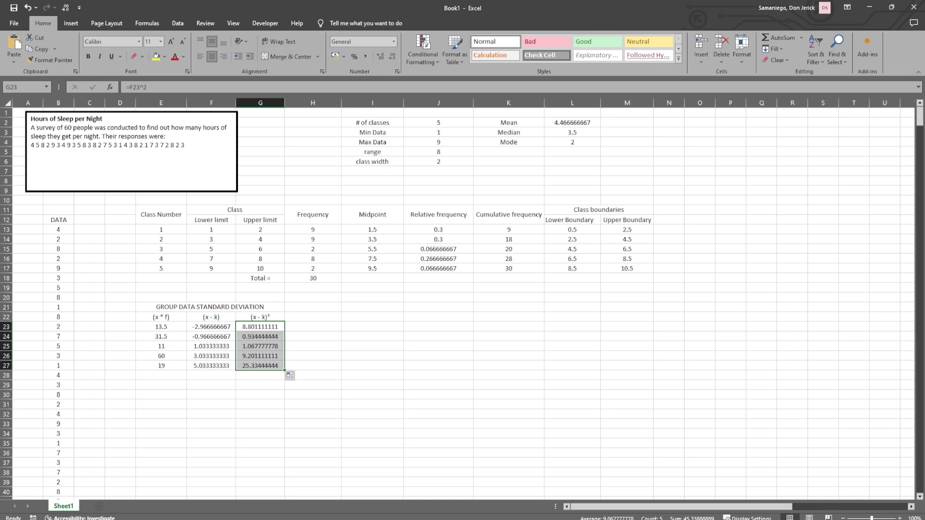
Step: Copy the "(x - x̄)²" header text from G22 into H22 and extend it to read "(x - x̄)² * f"
left_click(313, 320)
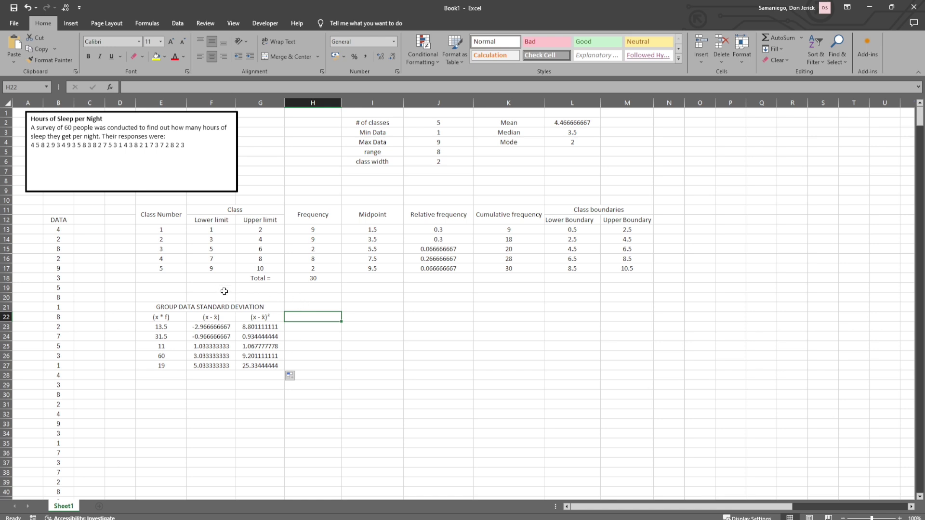
double_click(273, 319)
left_click_drag(271, 319, 251, 321)
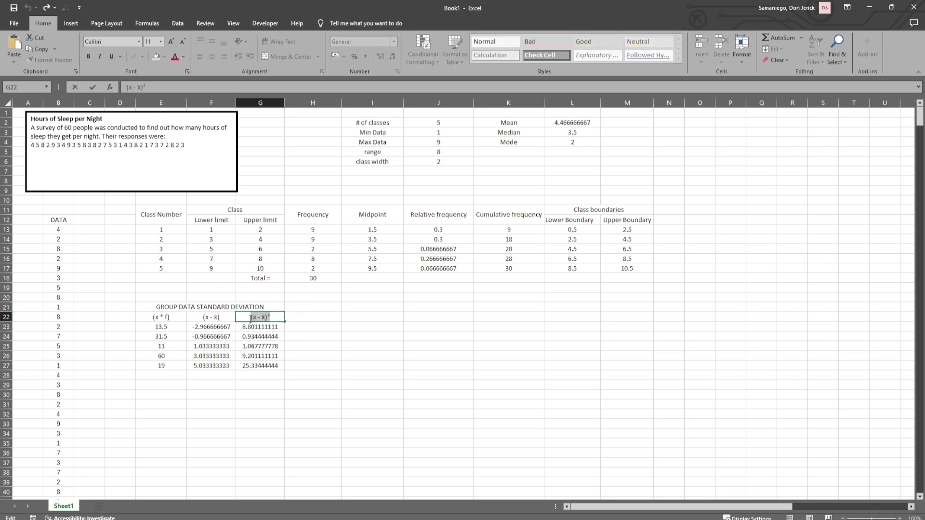
key("ctrl+c")
left_click(310, 315)
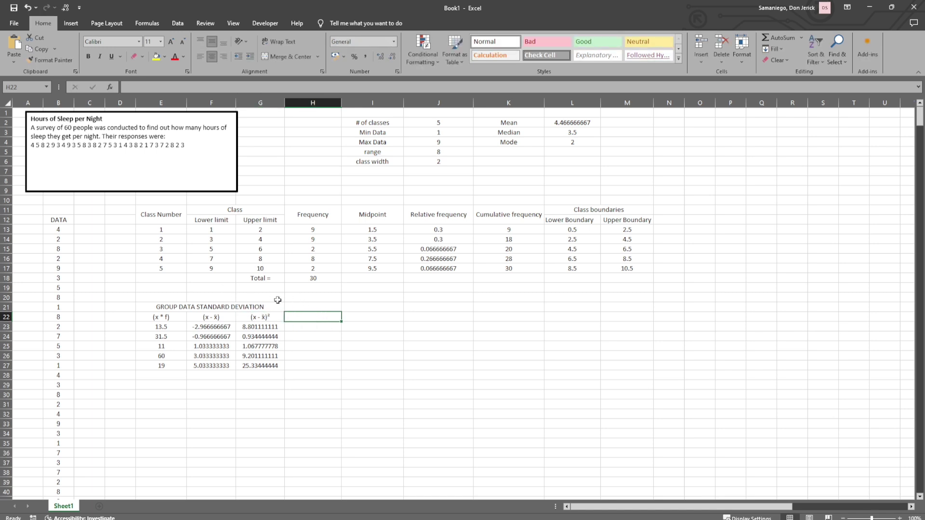
key("ctrl+v")
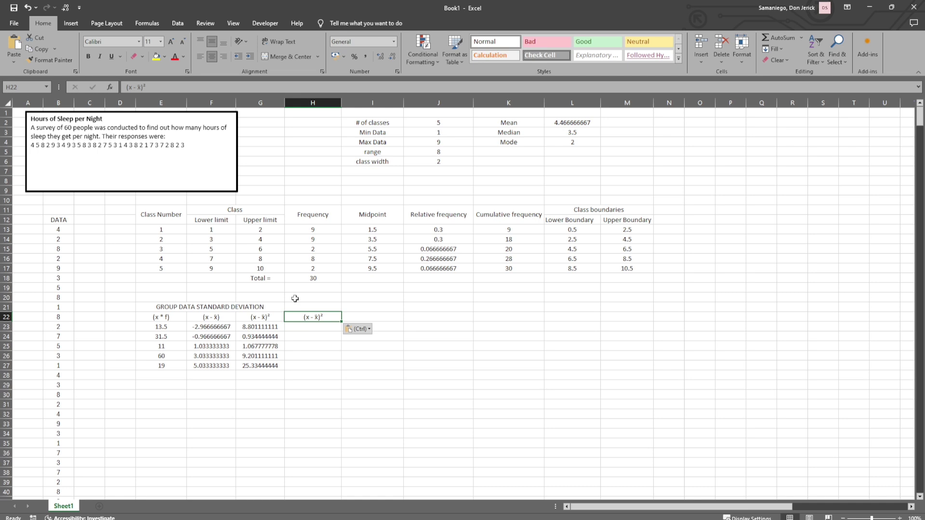
double_click(329, 317)
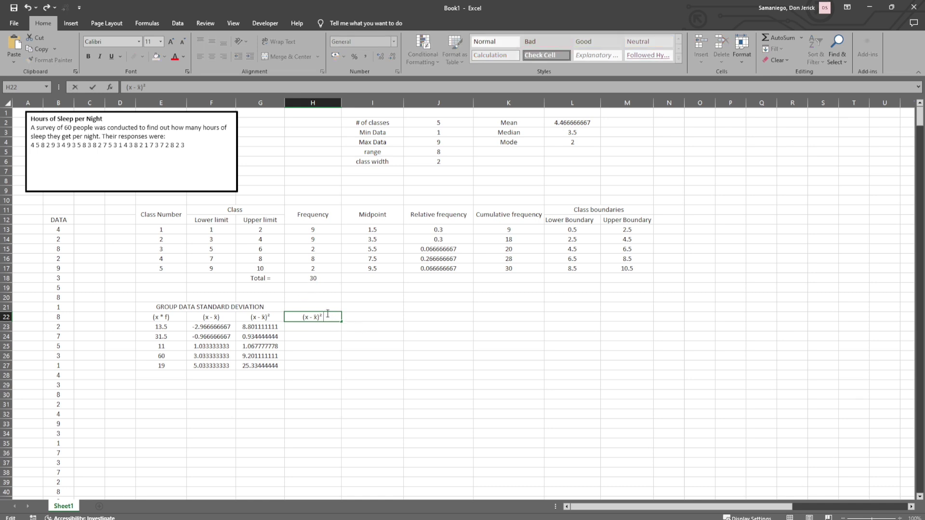
type("* f")
key("Return")
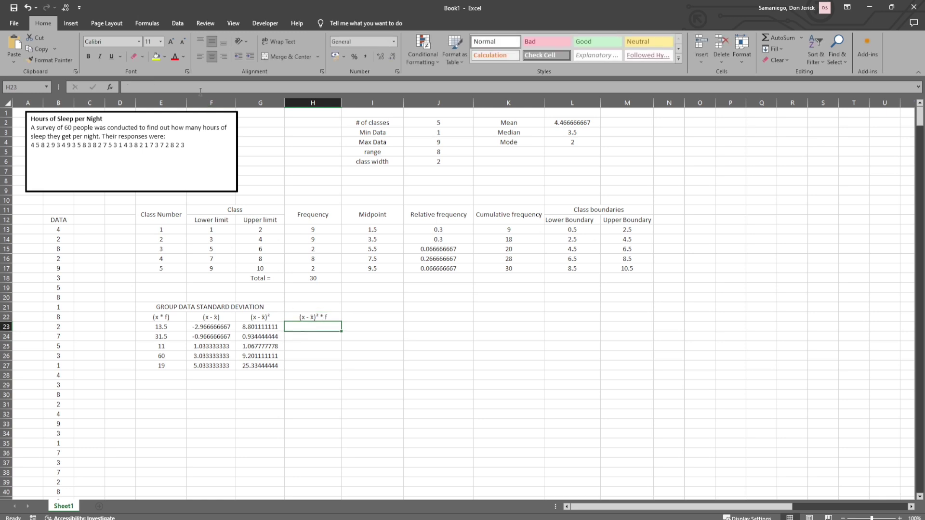
Step: Multiply the squared deviation by the class frequency in H23 with =G23*H13 and fill the formula down to H27
left_click(201, 89)
type("=")
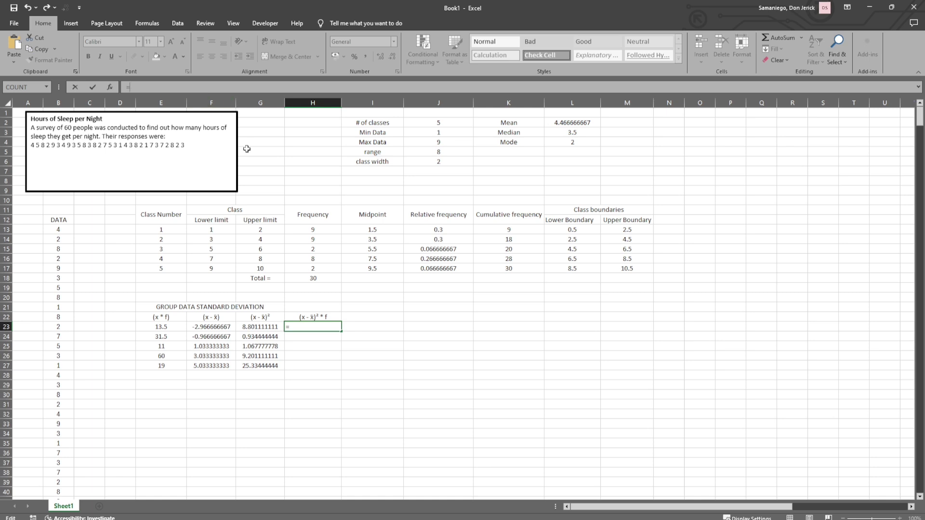
left_click(268, 327)
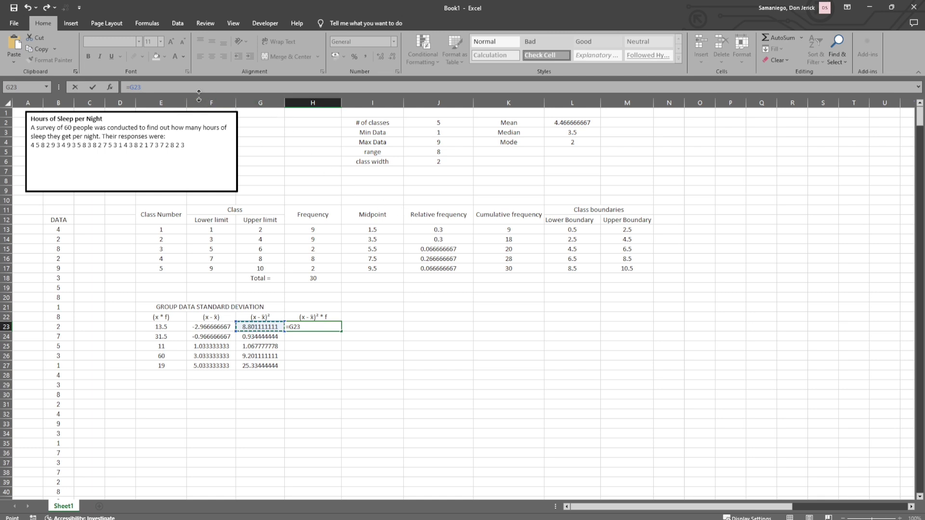
type("*")
left_click(318, 232)
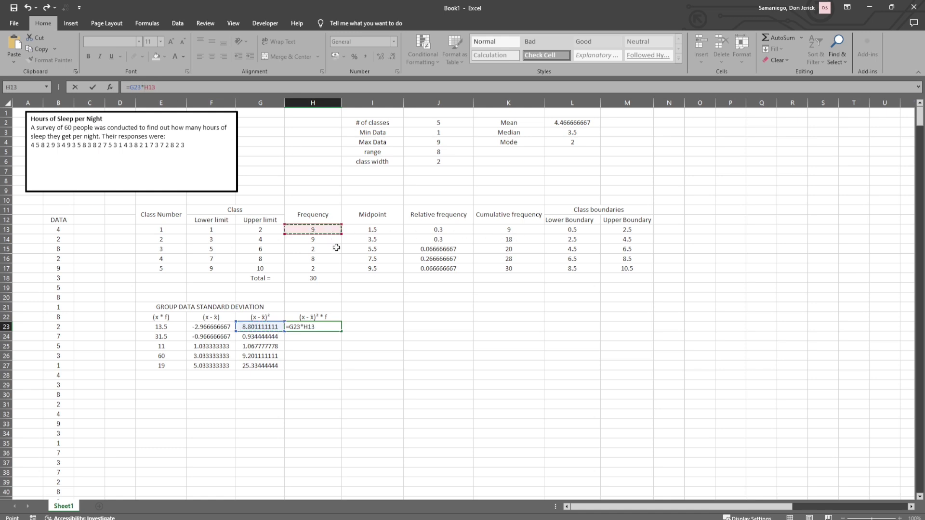
key("ctrl+Return")
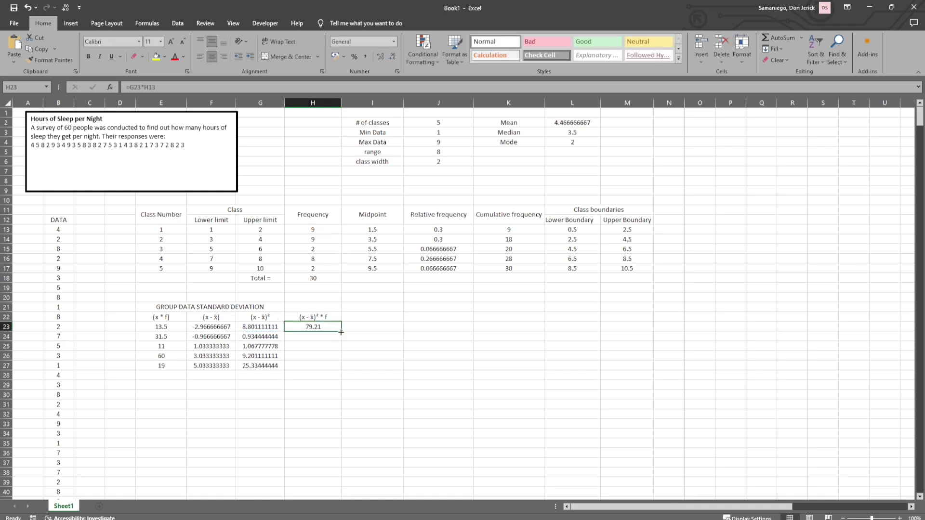
left_click_drag(341, 331, 341, 369)
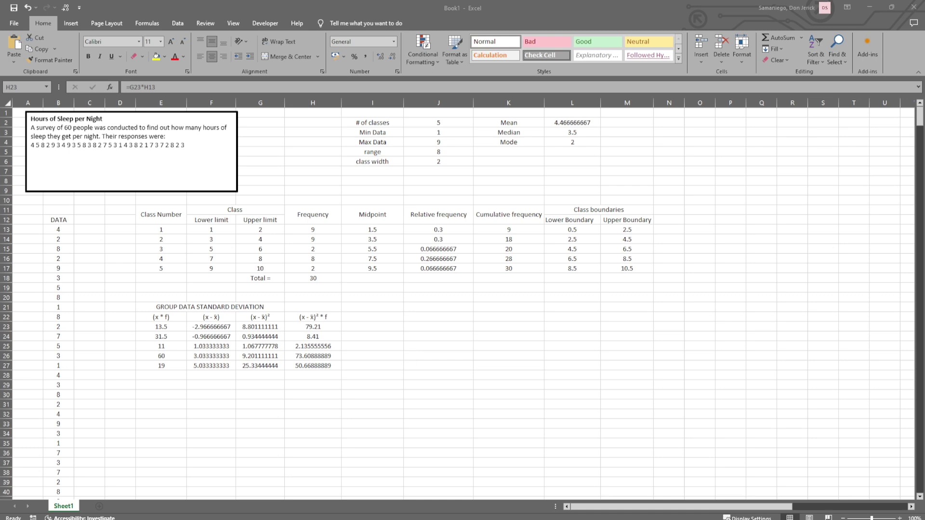
key("alt+Tab")
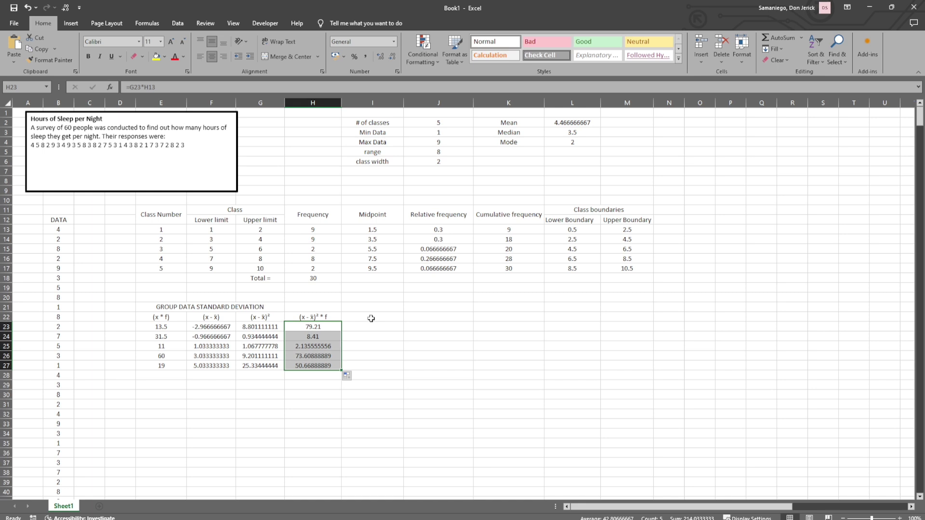
left_click(420, 319)
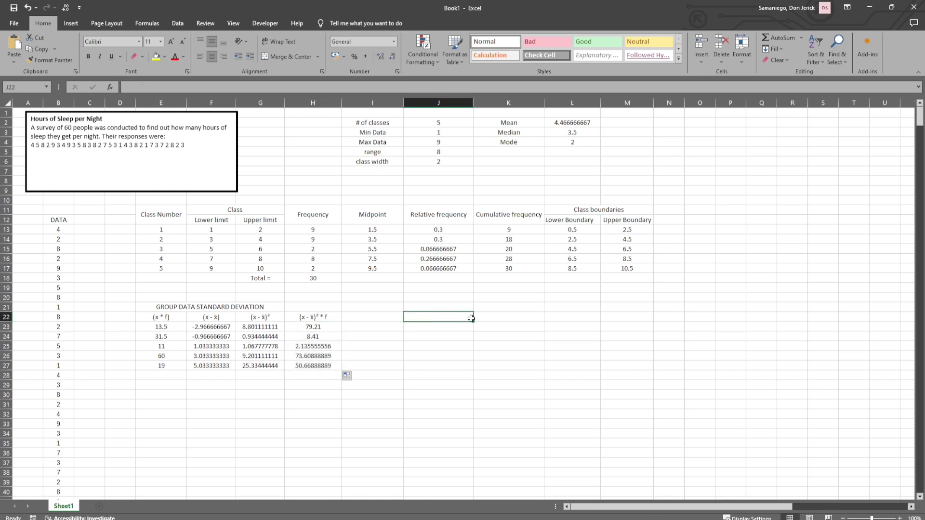
key("alt+Tab")
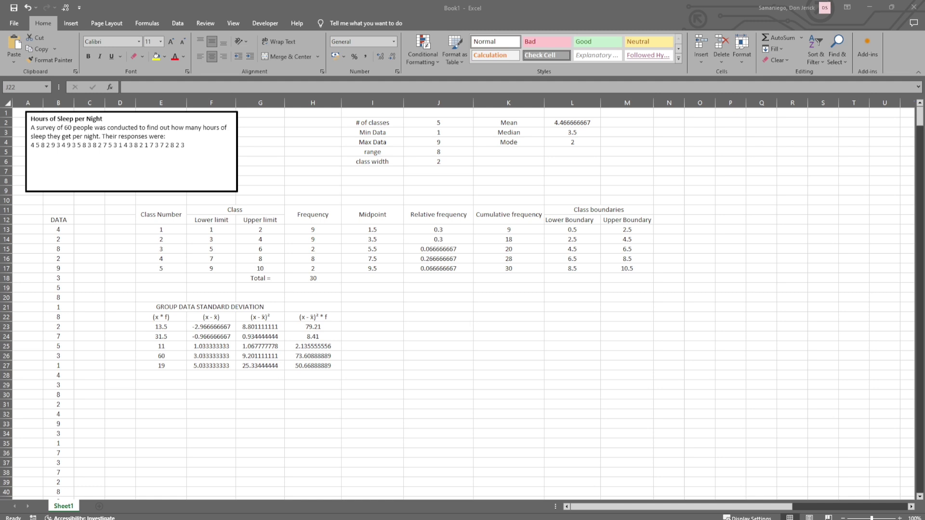
left_click(471, 318)
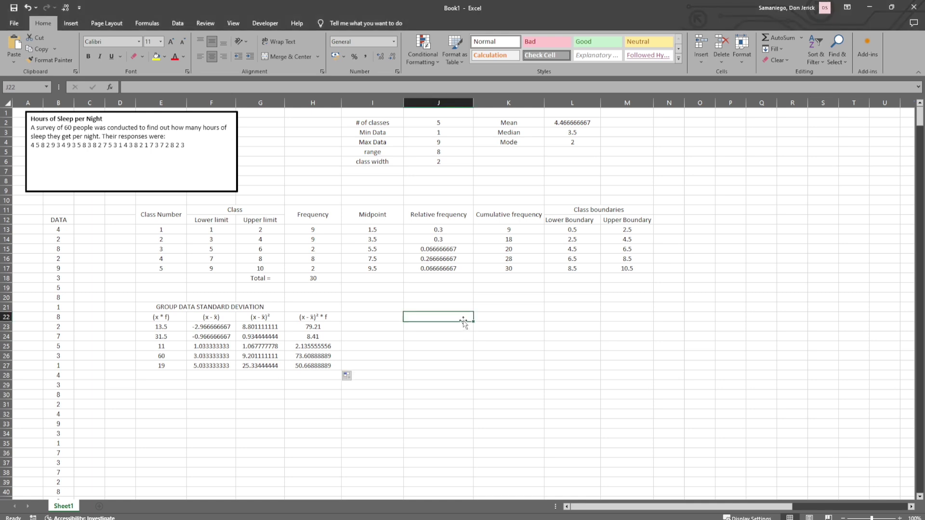
Step: Merge and center J22:K22 and enter the title "STANDARD DEVIATION OF GROUP DATA"
left_click_drag(459, 316, 493, 316)
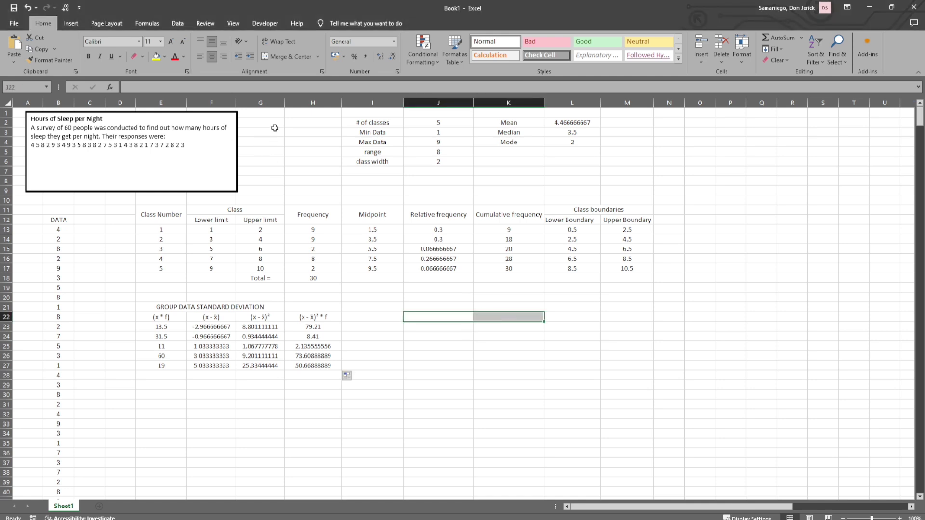
left_click(295, 55)
double_click(452, 320)
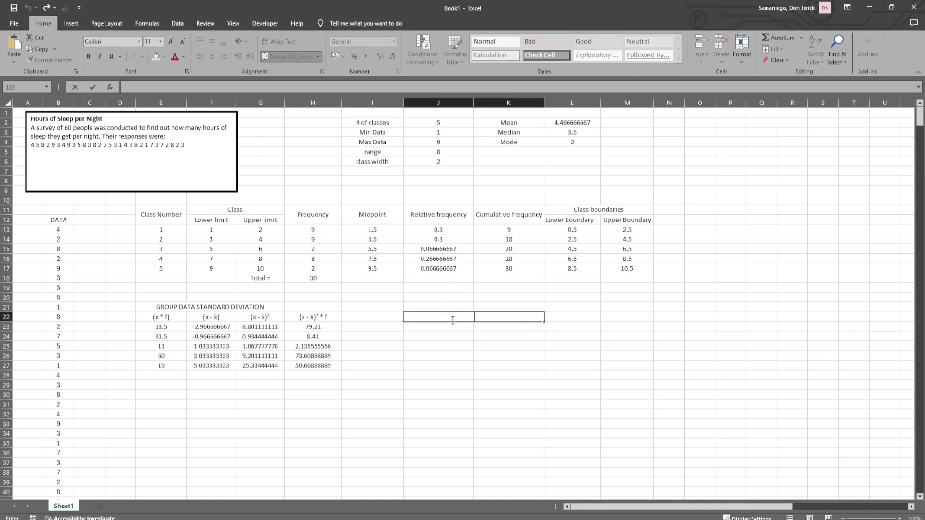
type("STANDARD DEVIATION ")
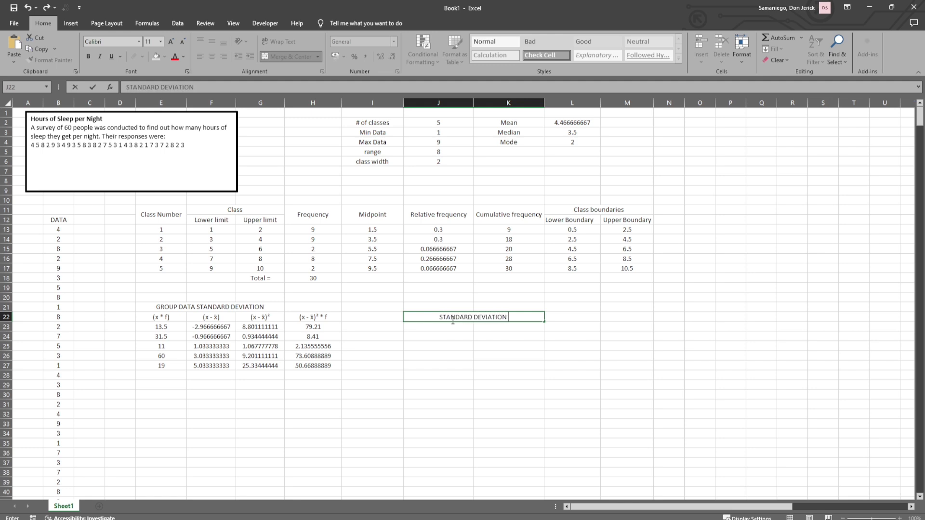
type("OF GROUP")
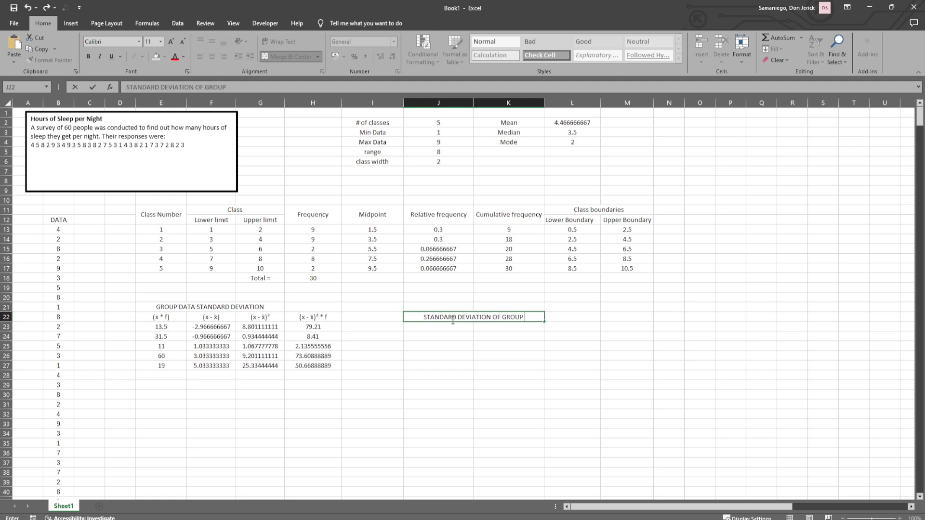
type(" DATA")
key("Return")
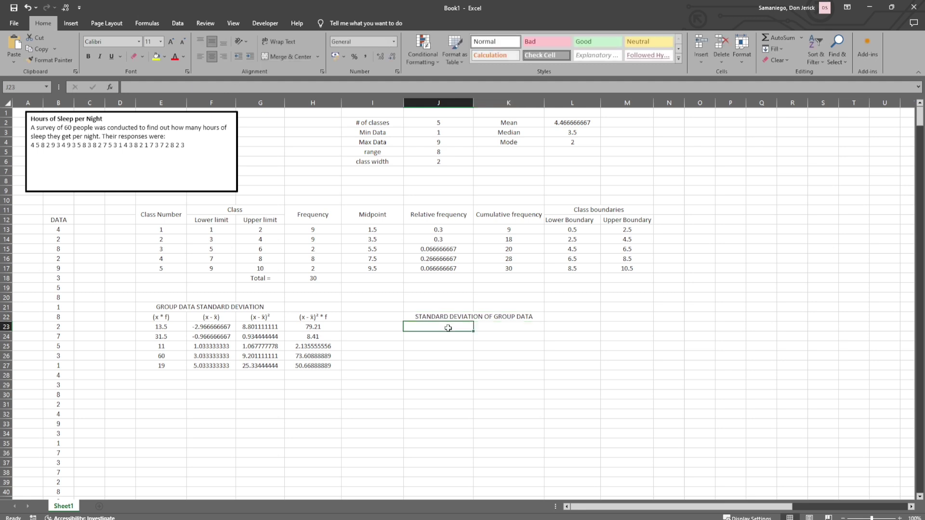
Step: Enter only the label "s" in J23, removing the autocompleted text
left_click(272, 89)
type("s")
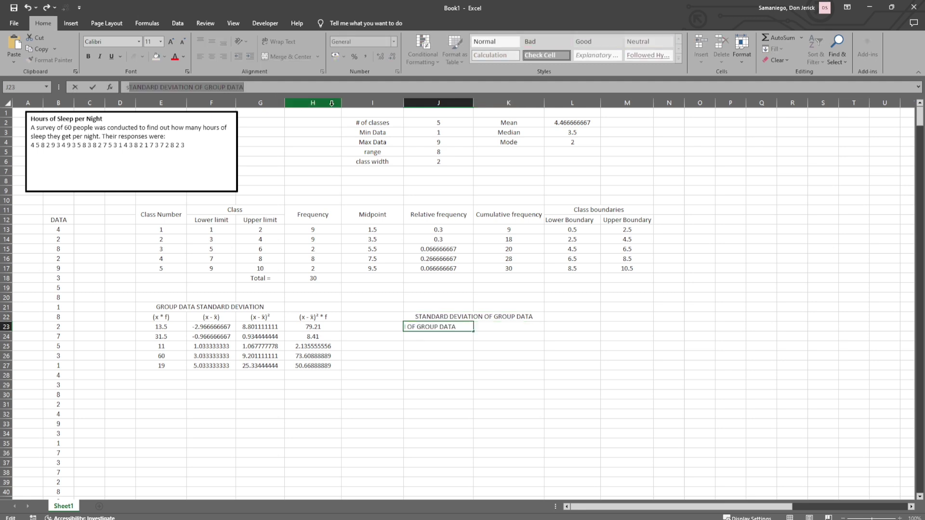
key("Delete")
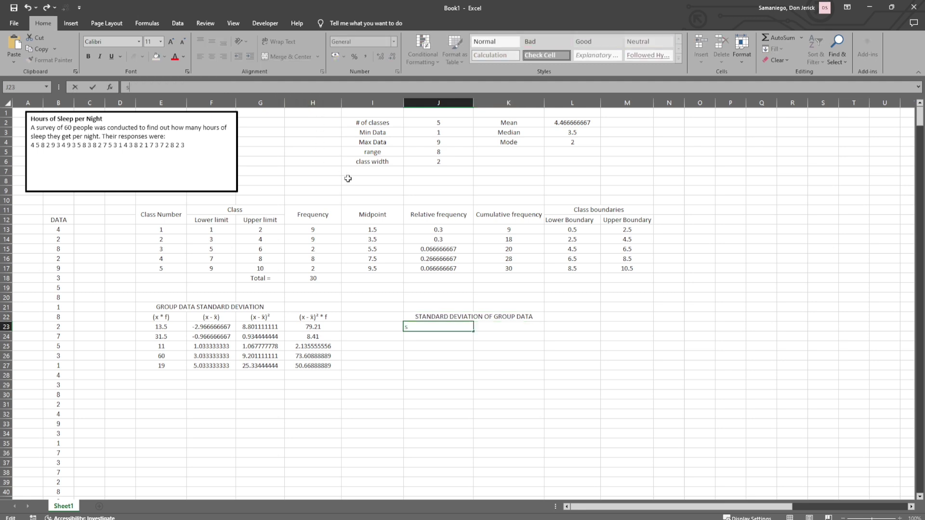
left_click(502, 325)
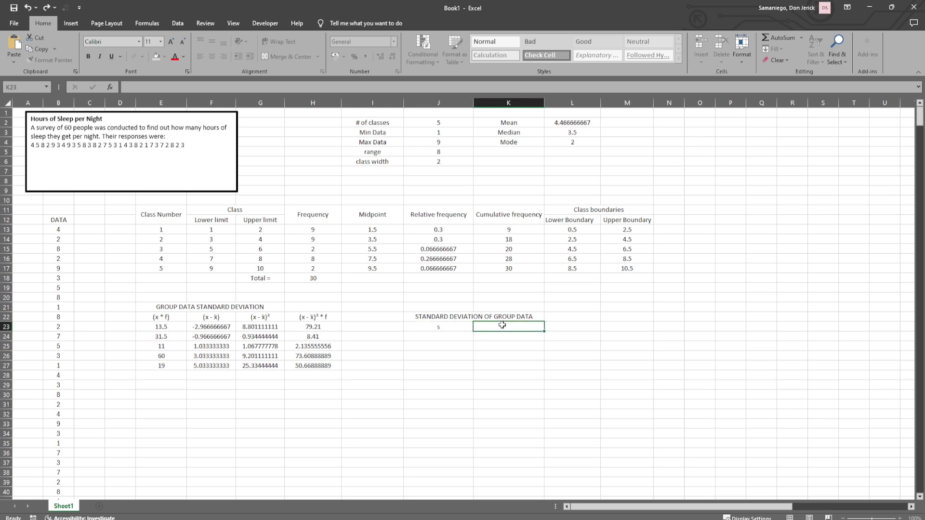
Step: Enter the standard deviation formula =SQRT(SUM(H23:H27)/H18-1)) in K23
left_click(248, 87)
type("=SQRT")
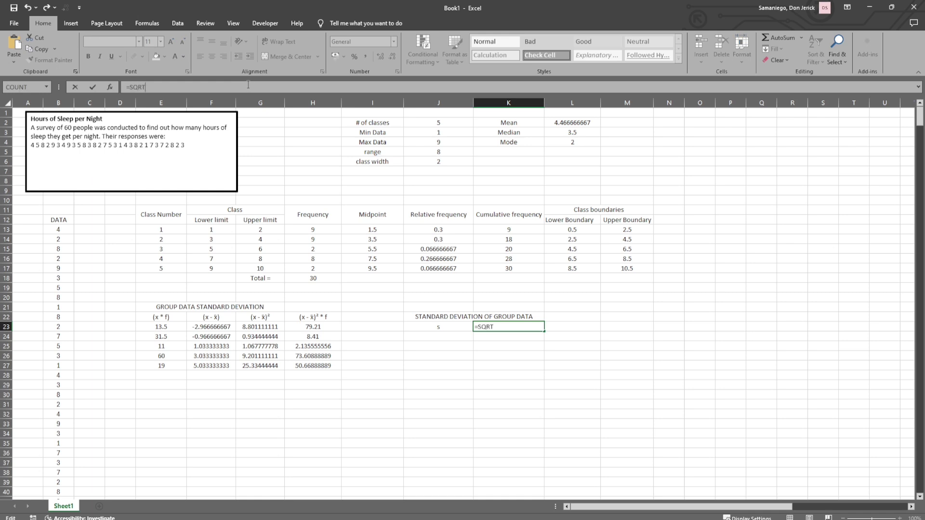
type("(SUM(")
left_click_drag(300, 326, 302, 369)
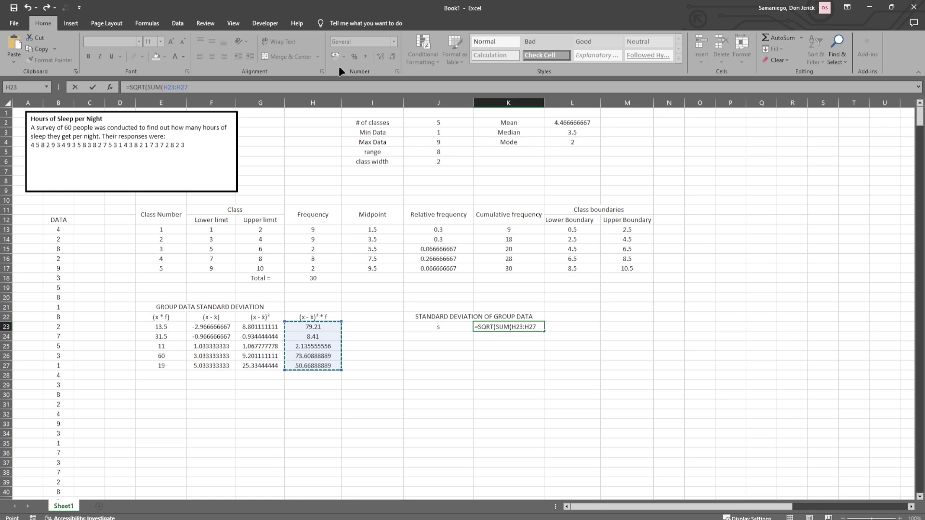
type(")/")
left_click(318, 283)
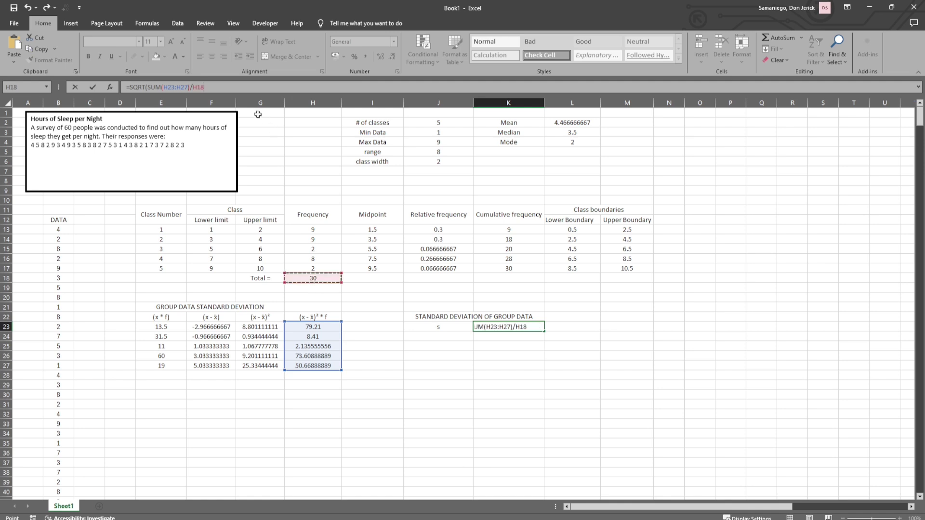
type("_")
key("BackSpace")
type("-1")
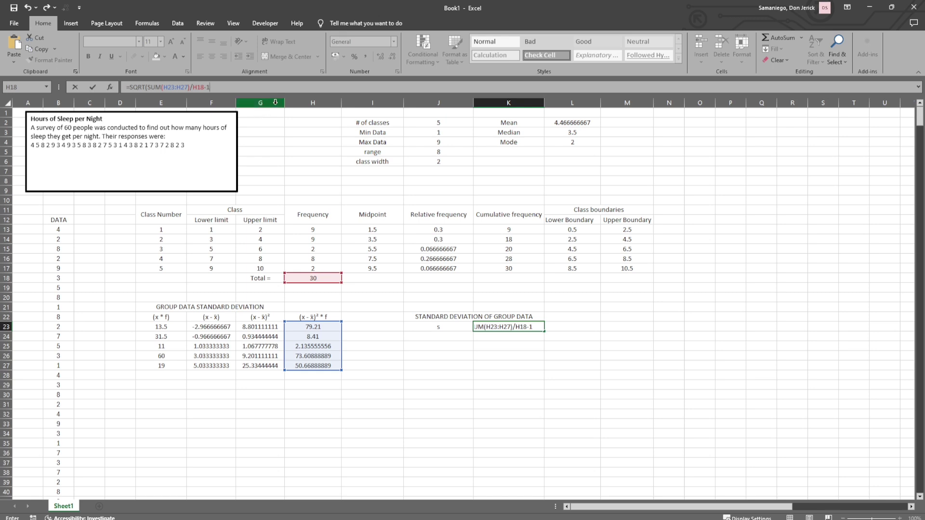
type(")")
key("Return")
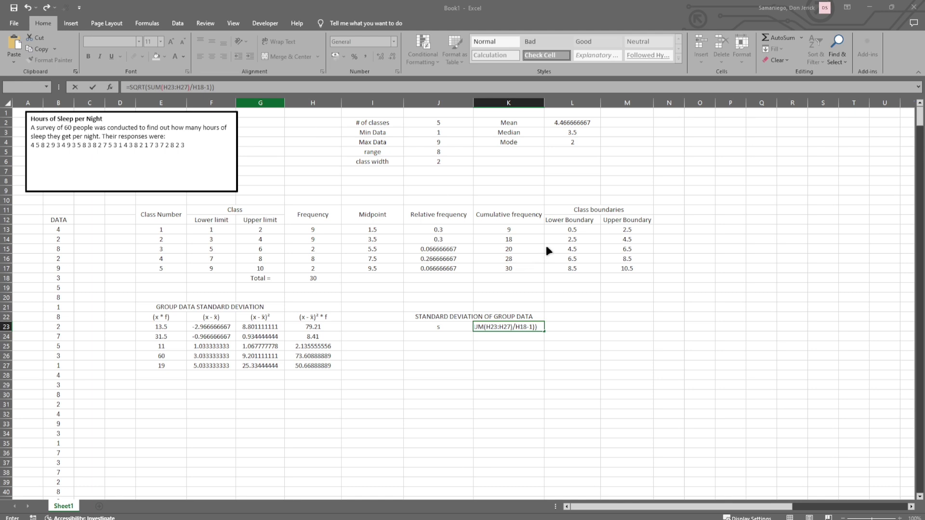
Step: Add the missing opening parenthesis before H18 so the K23 formula reads =SQRT(SUM(H23:H27)/(H18-1))
left_click(458, 317)
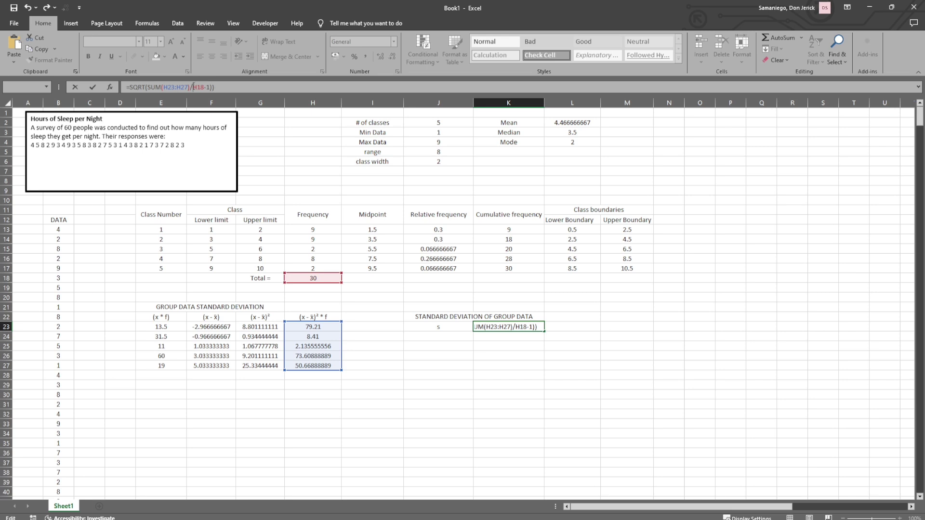
type("(")
key("Return")
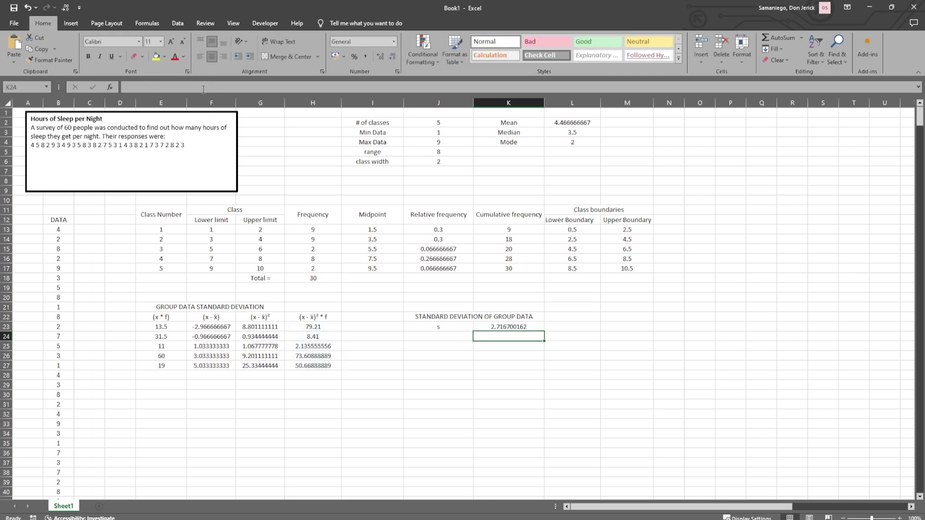
Step: Merge and center E30:G30 and enter the title "POPULATION STANDARD DEVIATION"
key("alt+Tab")
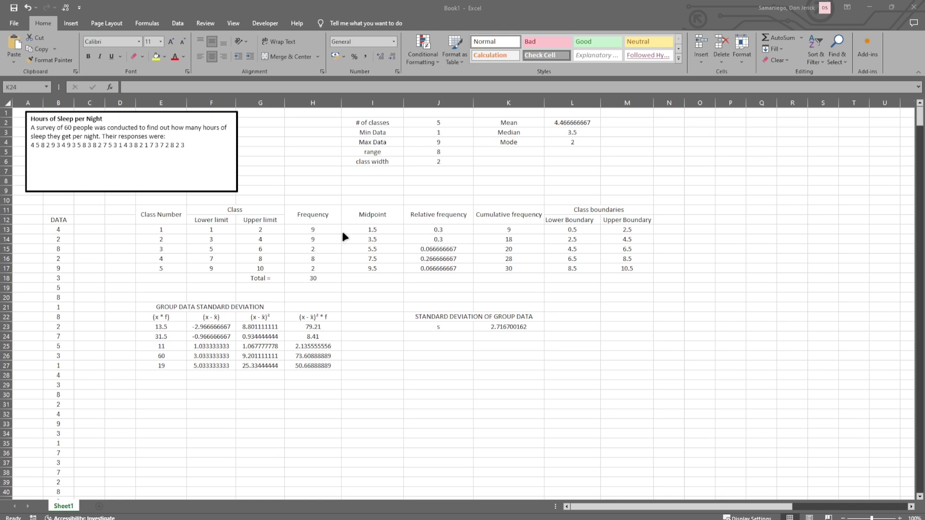
key("alt+Tab")
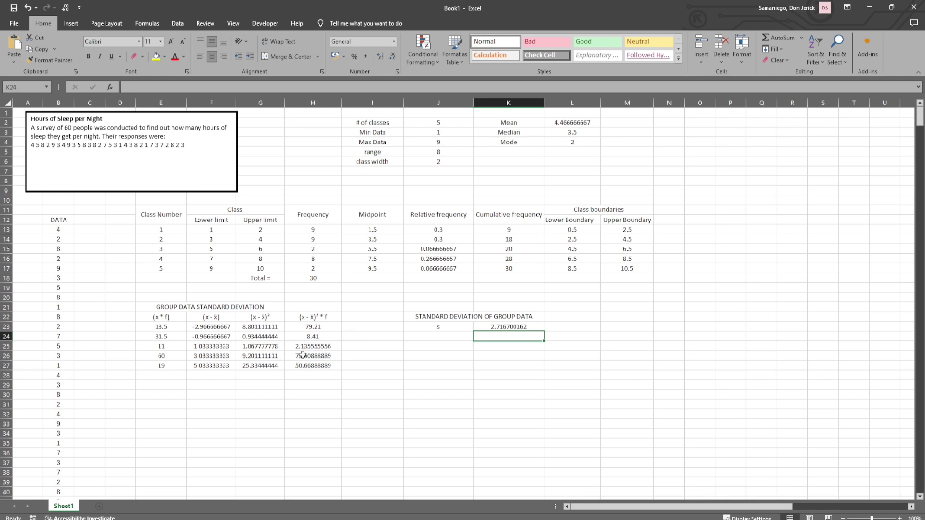
left_click(179, 395)
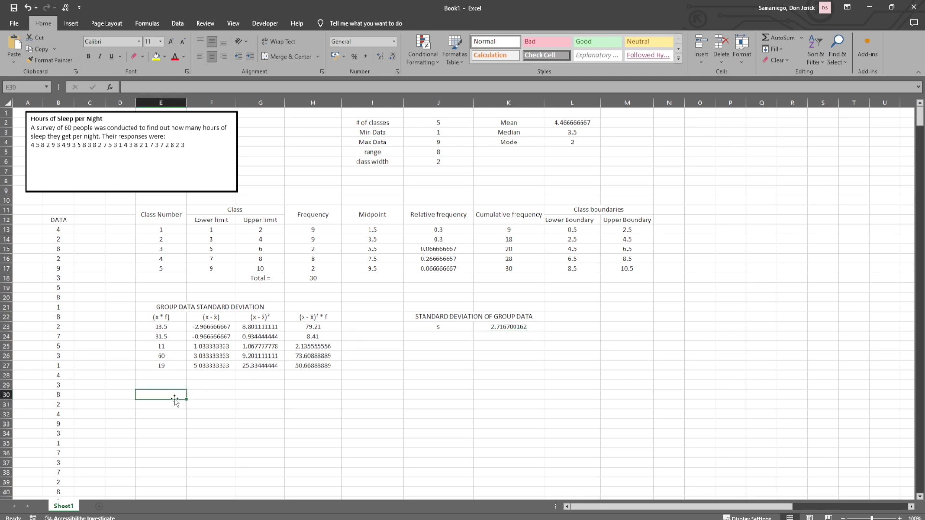
key("alt+Tab")
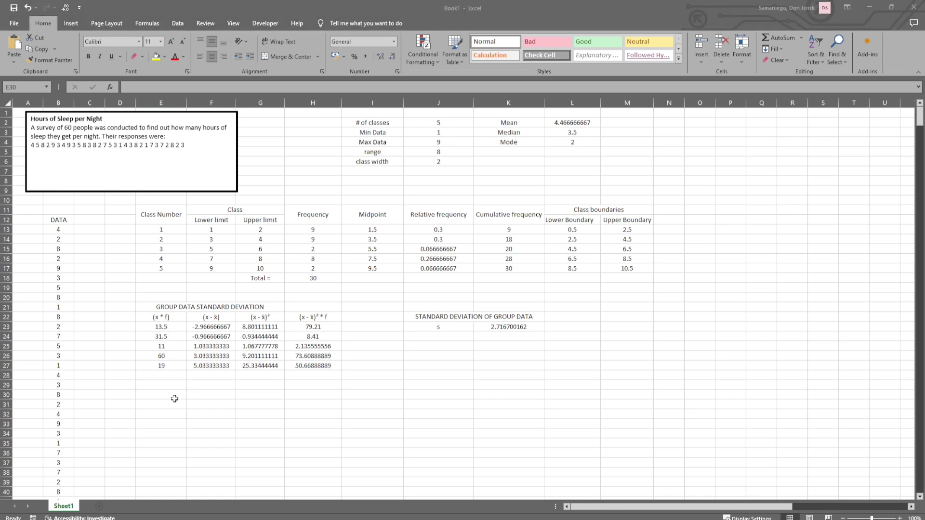
left_click_drag(174, 399, 253, 397)
left_click(290, 57)
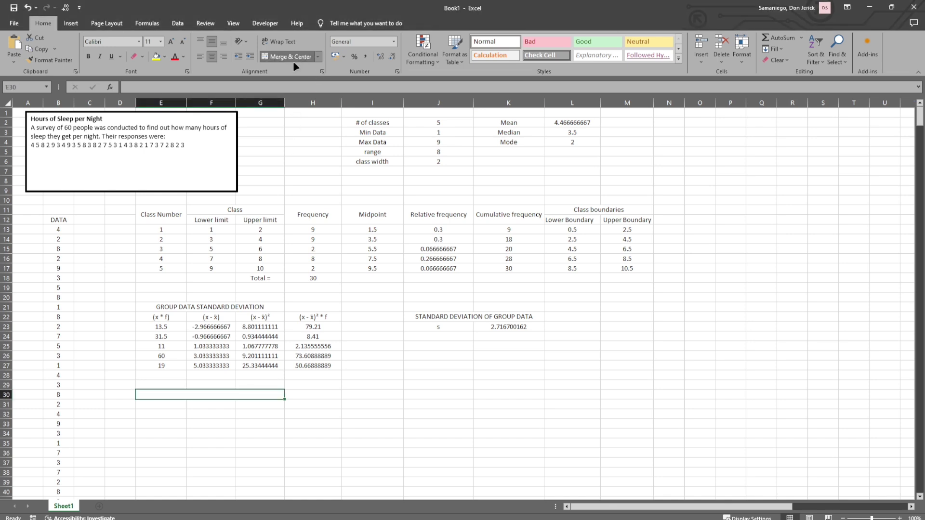
double_click(197, 393)
type("YNG")
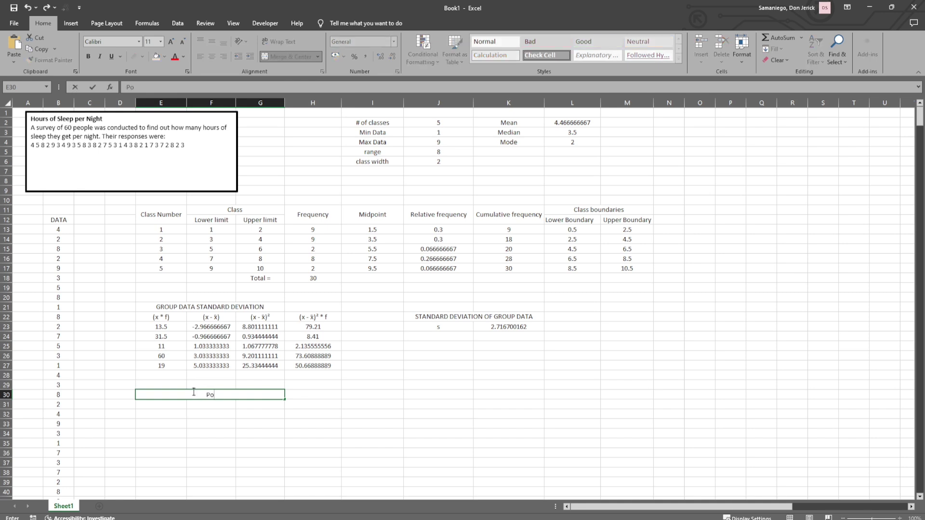
key("BackSpace")
key("BackSpace")
key("BackSpace")
type("POPULATION STANDARD DEVIATION")
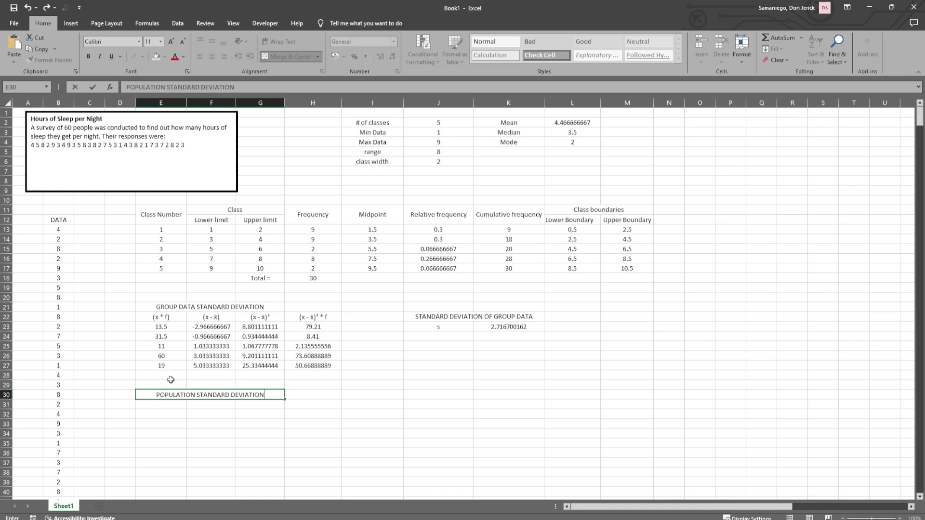
Step: Enter the population mean label "μ" in I30, level with the population standard deviation title
key("alt+Tab")
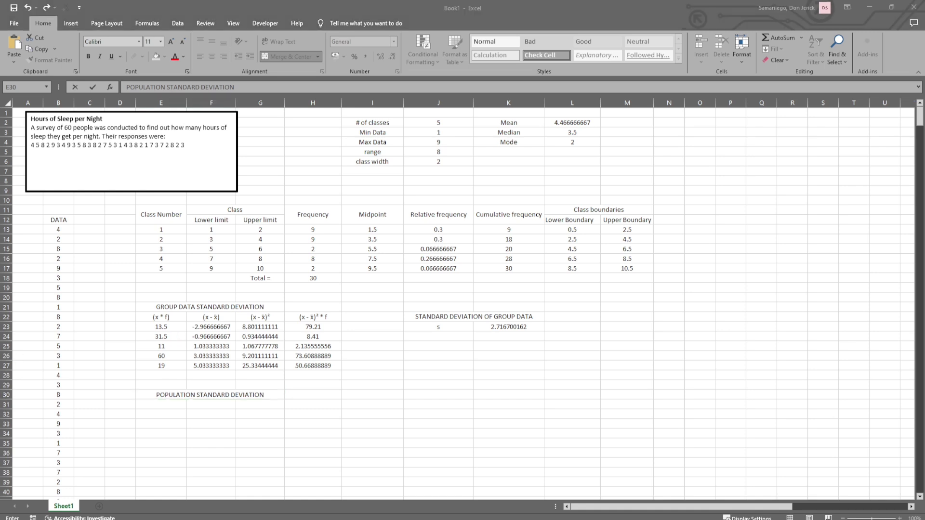
key("alt+Tab")
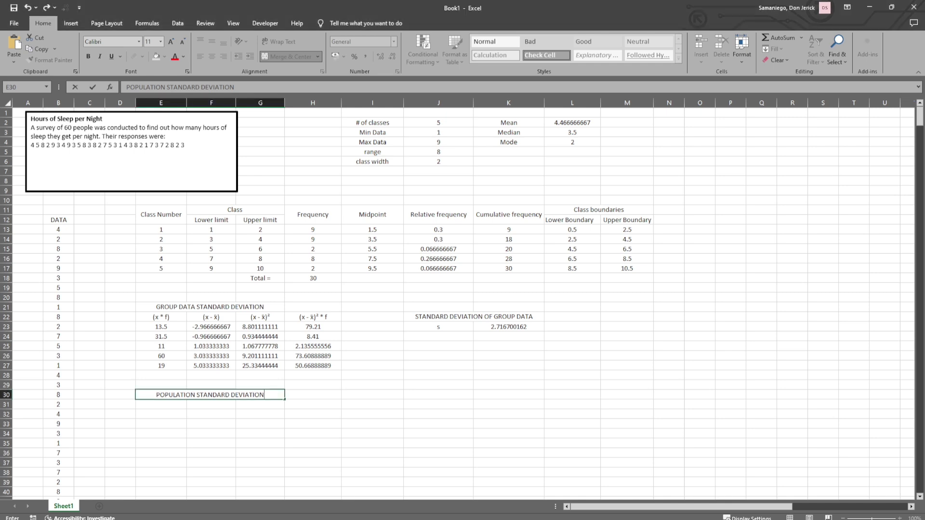
key("alt+Tab")
key("alt+Tab")
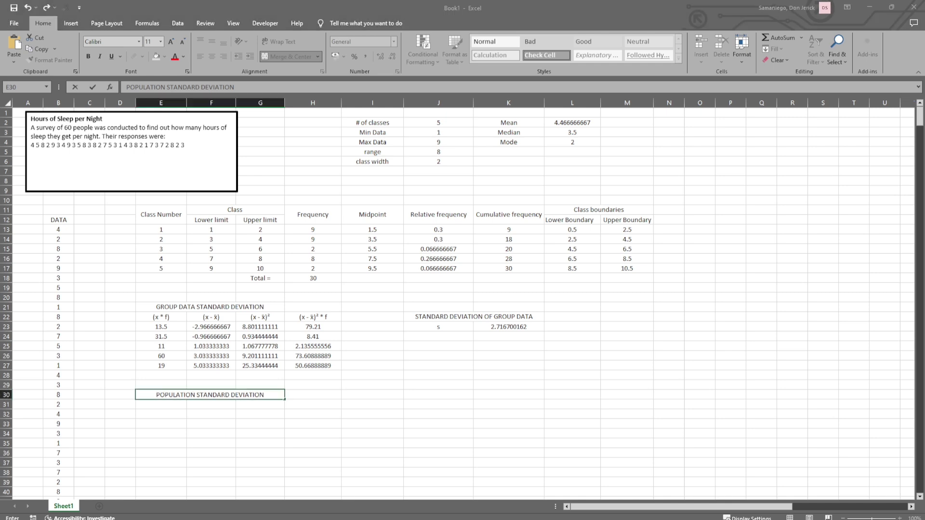
key("alt+Tab")
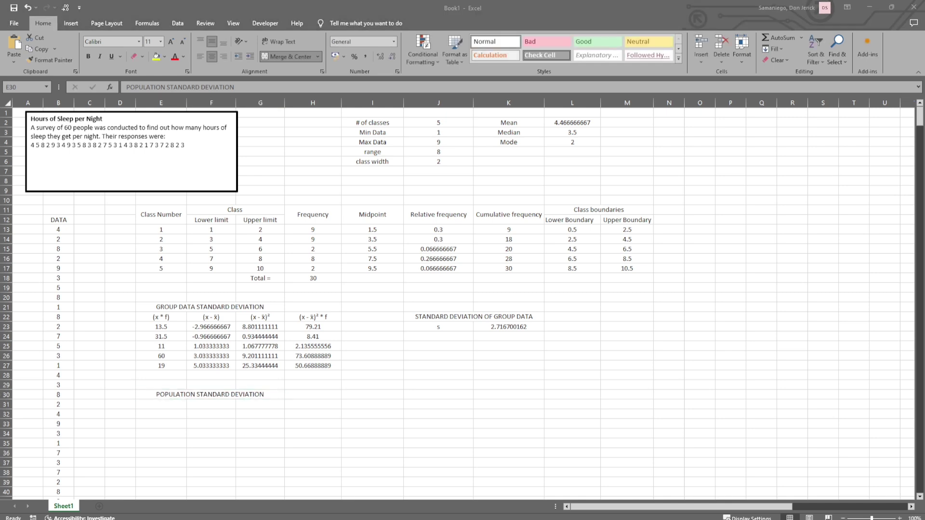
left_click(246, 391)
left_click(380, 392)
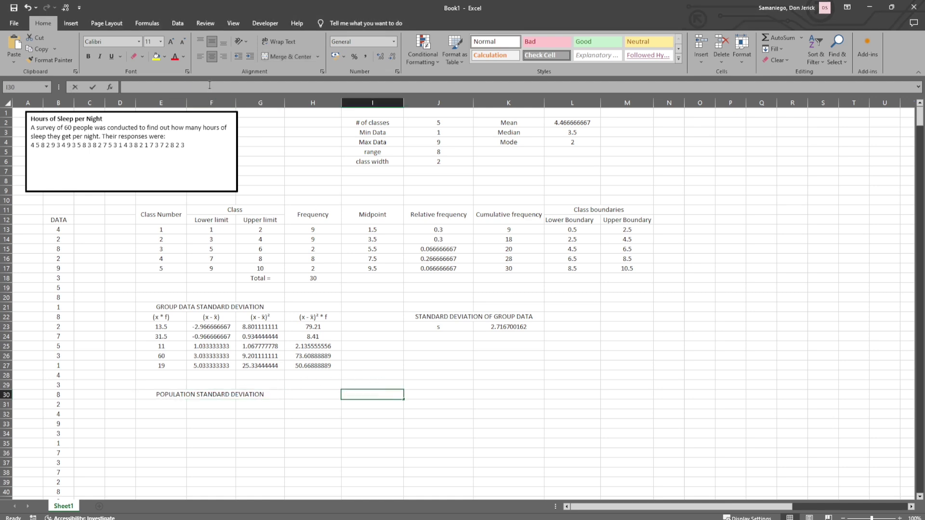
type("μ")
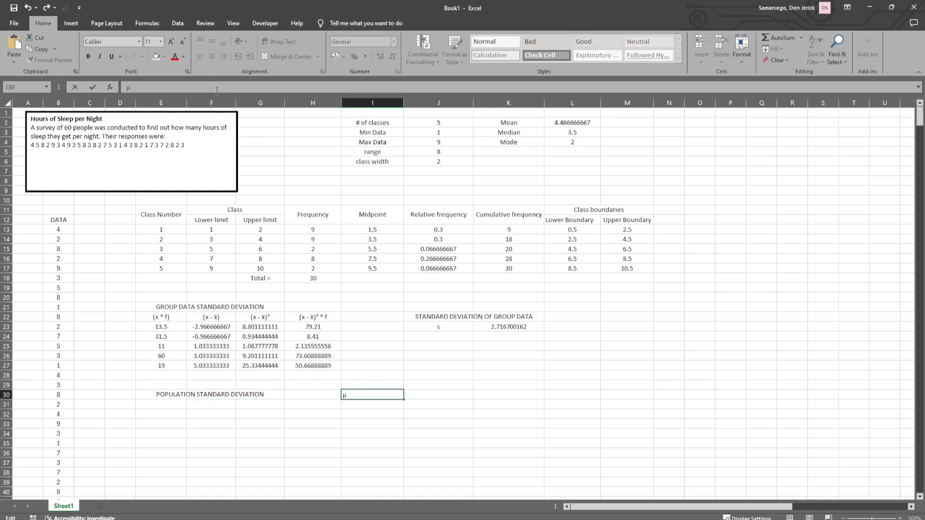
Step: Calculate the population mean in J30 with the formula =SUM(B13:B42)/H18
left_click(421, 394)
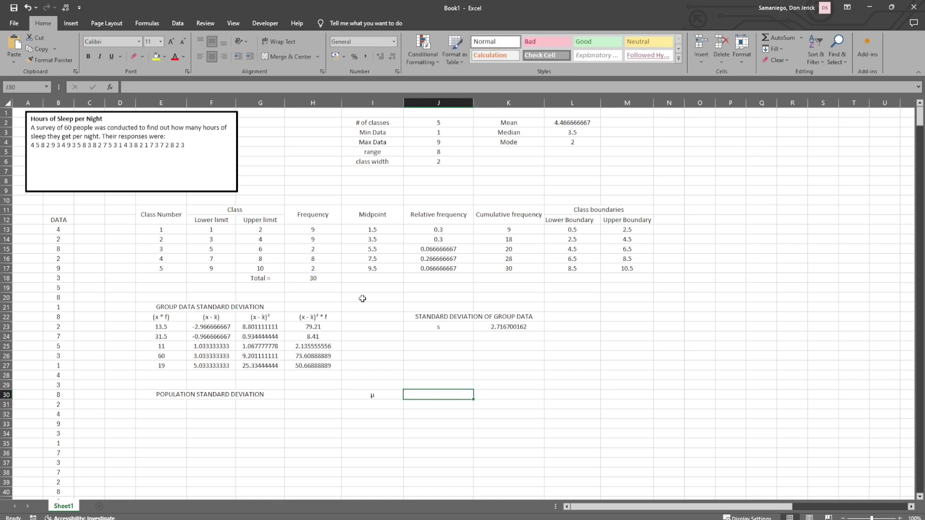
type("=")
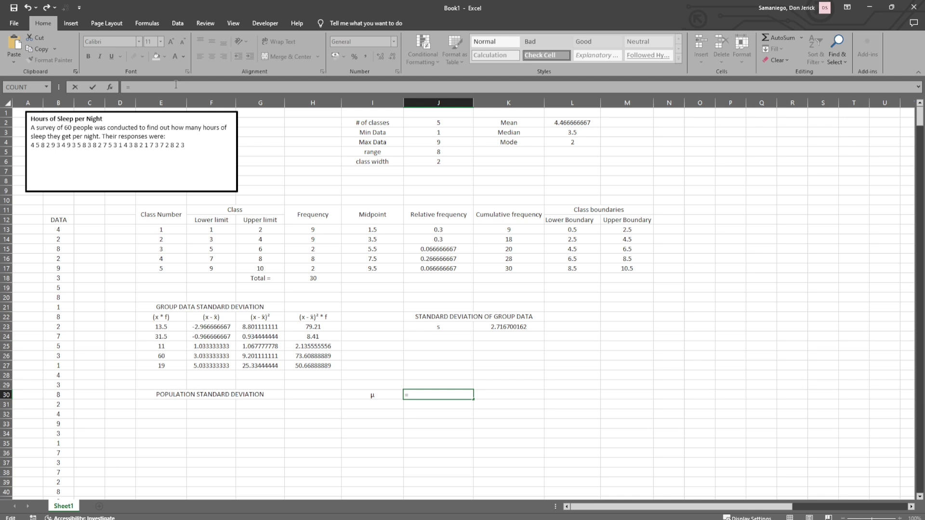
type("SUM(")
left_click_drag(60, 228, 65, 486)
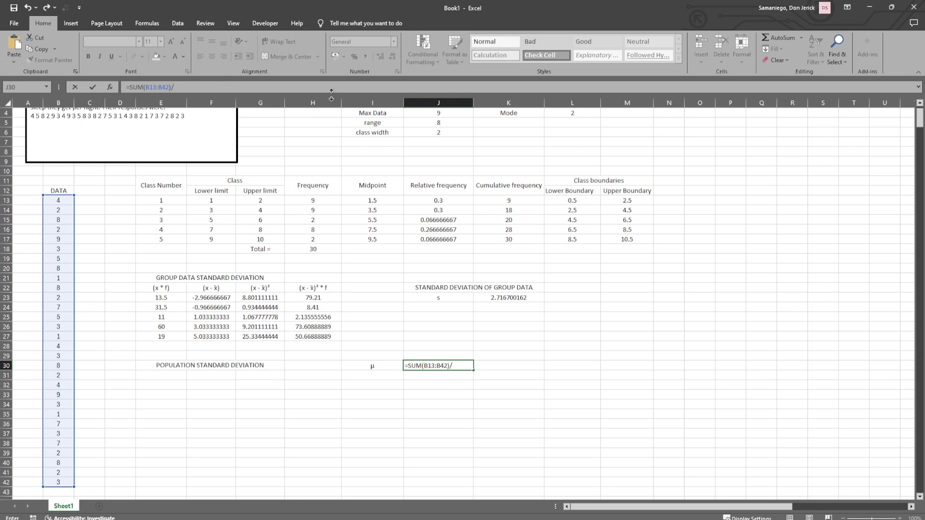
scroll(413, 185, "up", 1)
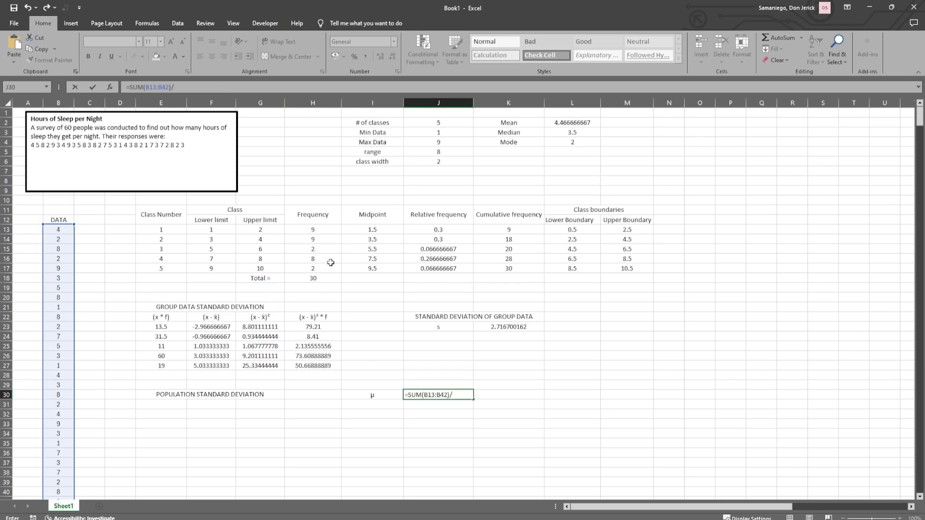
left_click(321, 278)
key("Return")
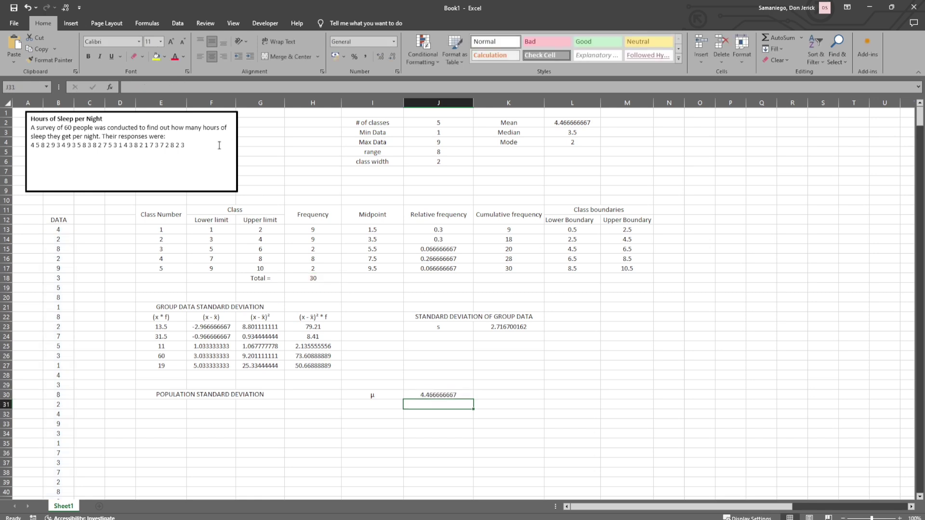
Step: Enter the column header "DATA (x)" in E31 under the population standard deviation title
key("alt+Tab")
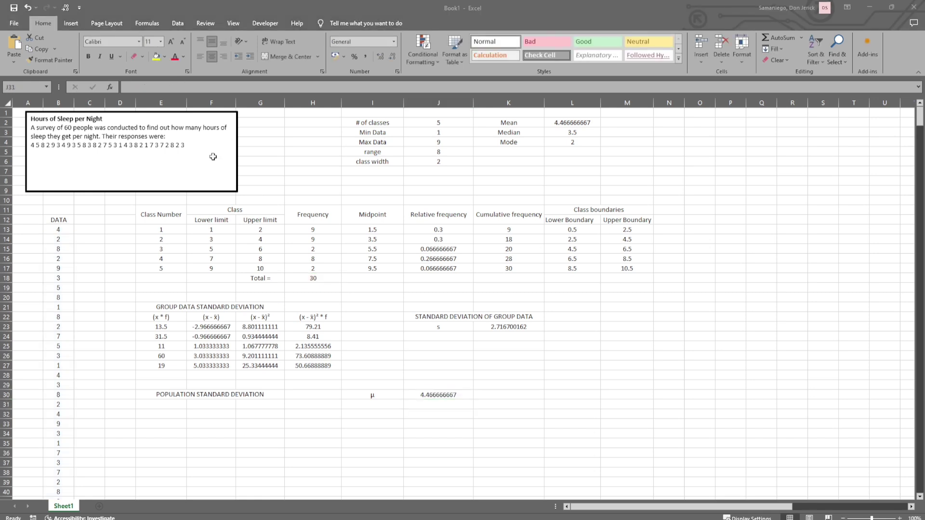
key("alt+Tab")
scroll(233, 233, "down", 2)
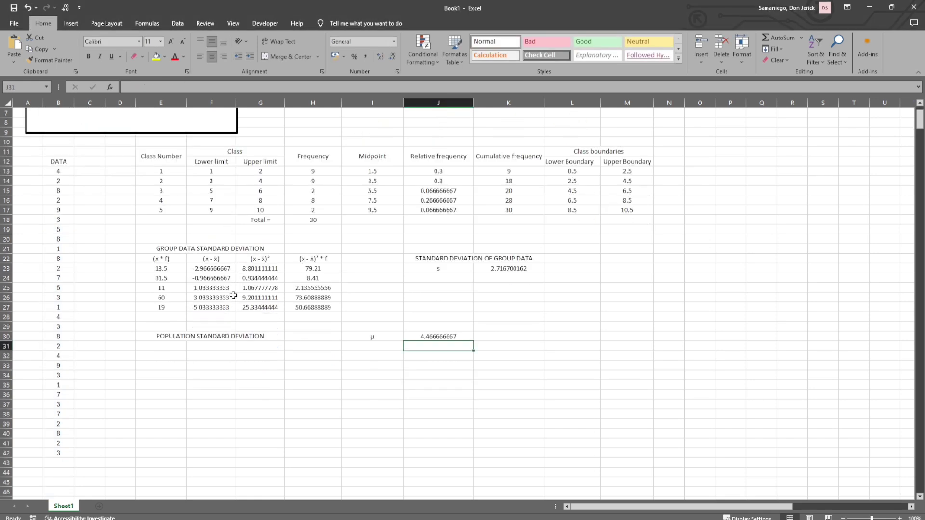
left_click(166, 345)
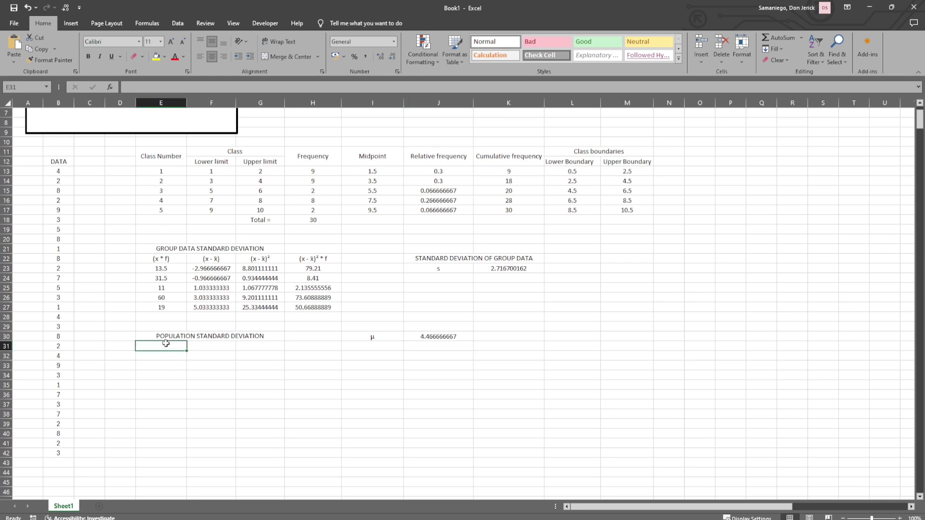
type("DATA")
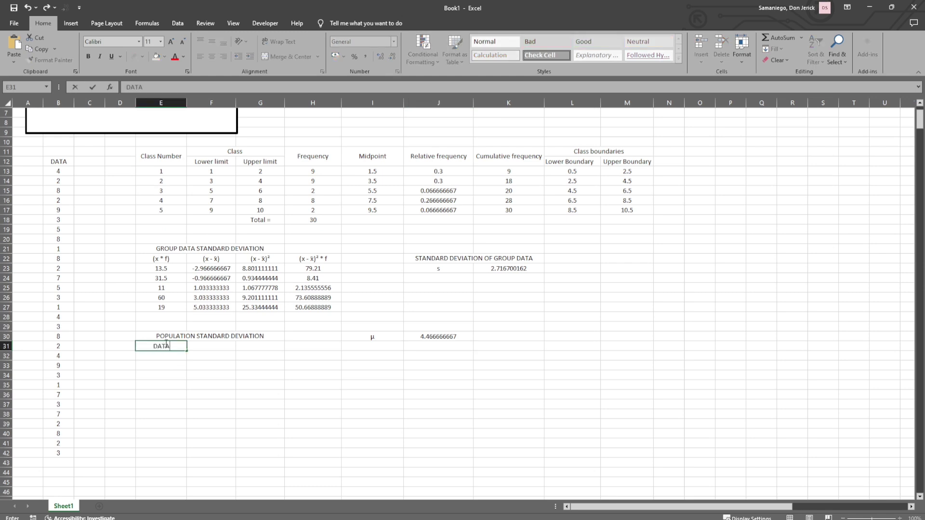
type(" (x)")
key("Return")
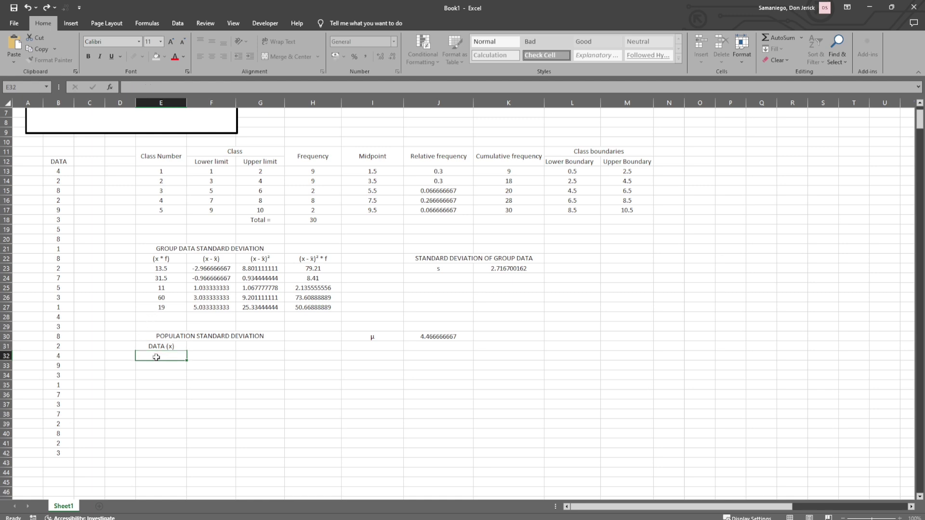
left_click(155, 89)
type("=")
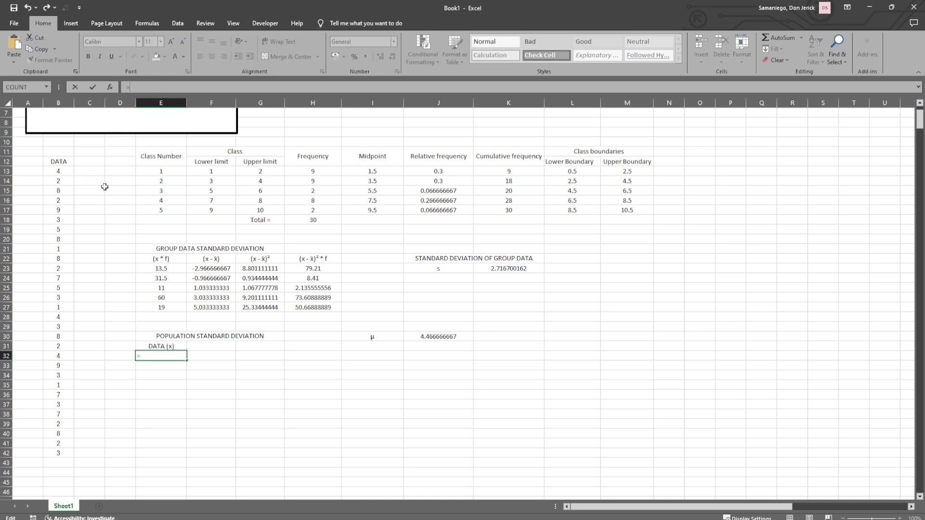
key("Escape")
Step: Copy the data values from B13:B42 into the DATA (x) column starting at E32
left_click_drag(60, 171, 68, 455)
key("ctrl+c")
scroll(155, 442, "down", 2)
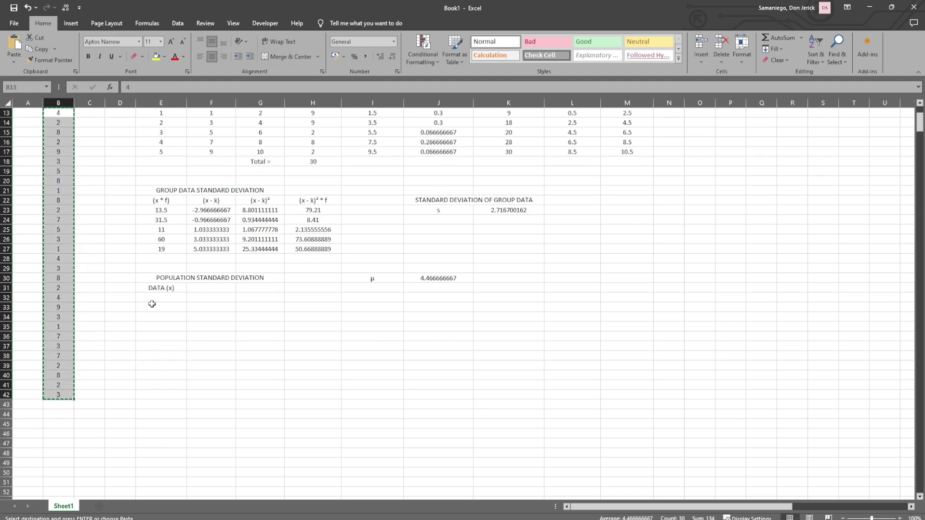
left_click(153, 300)
key("ctrl+v")
scroll(190, 310, "down", 4)
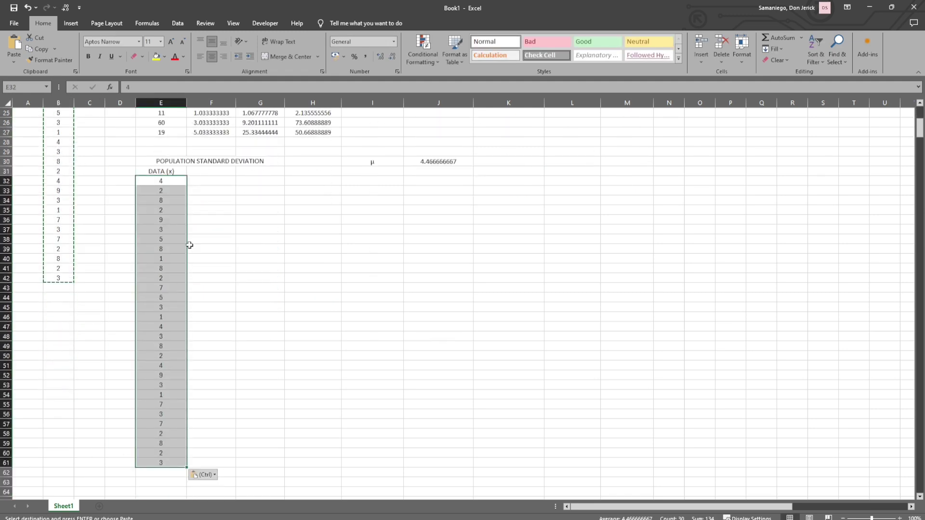
Step: Enter the header "DEVIATION (x -μ)" in F31 and widen column F to fit it
left_click(204, 170)
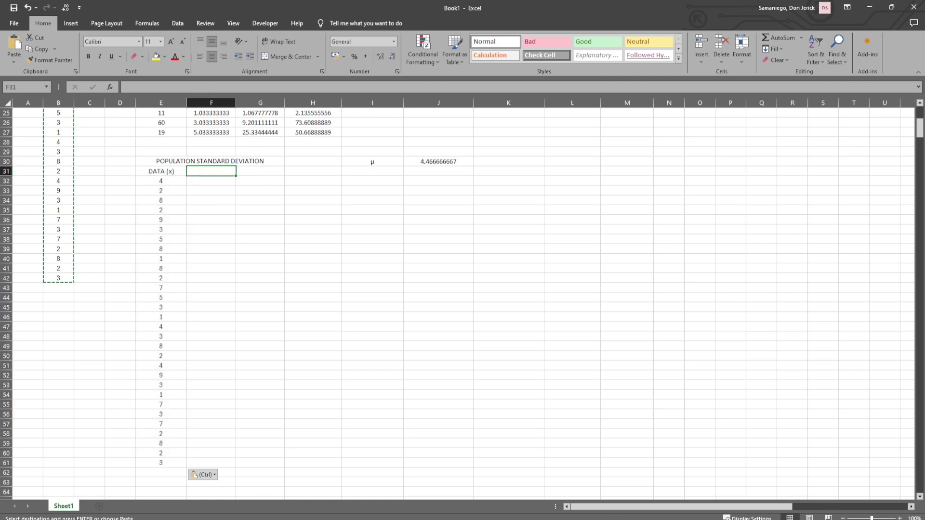
key("alt+Tab")
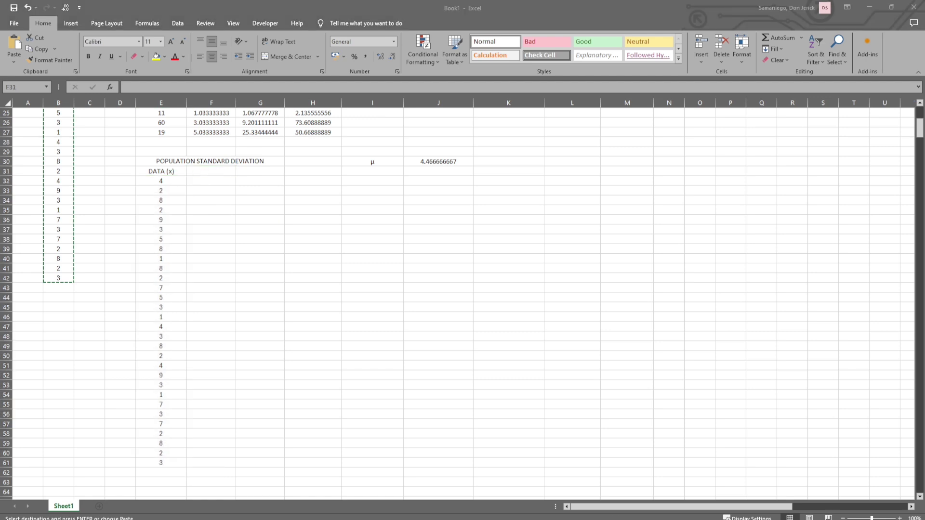
key("alt+Tab")
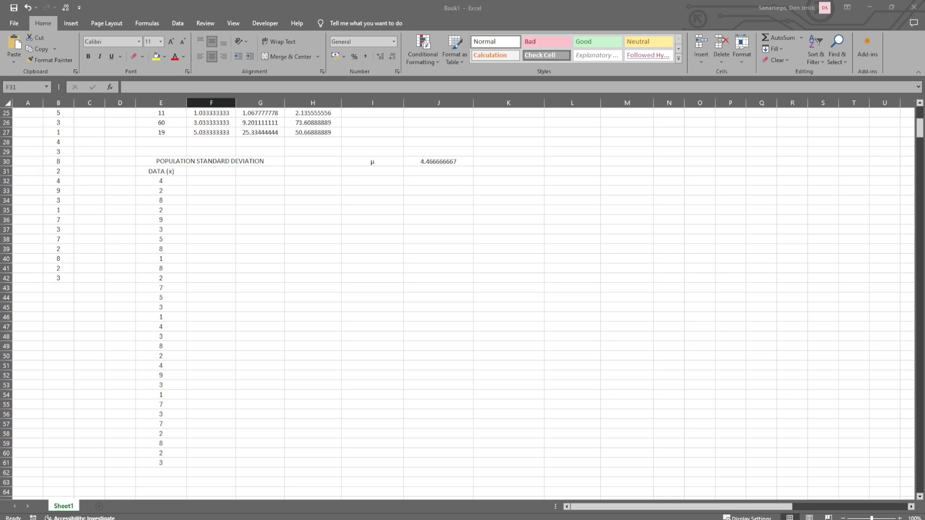
left_click(173, 91)
key("ctrl+v")
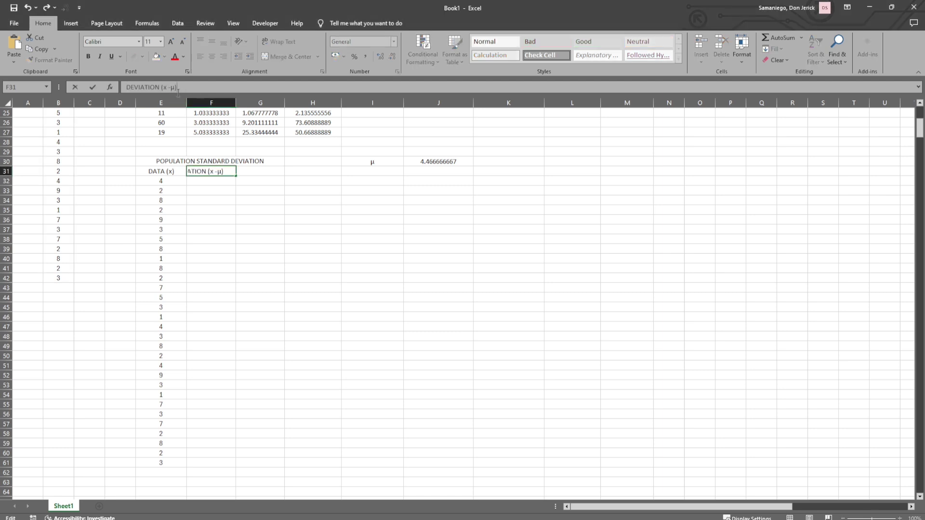
left_click(218, 206)
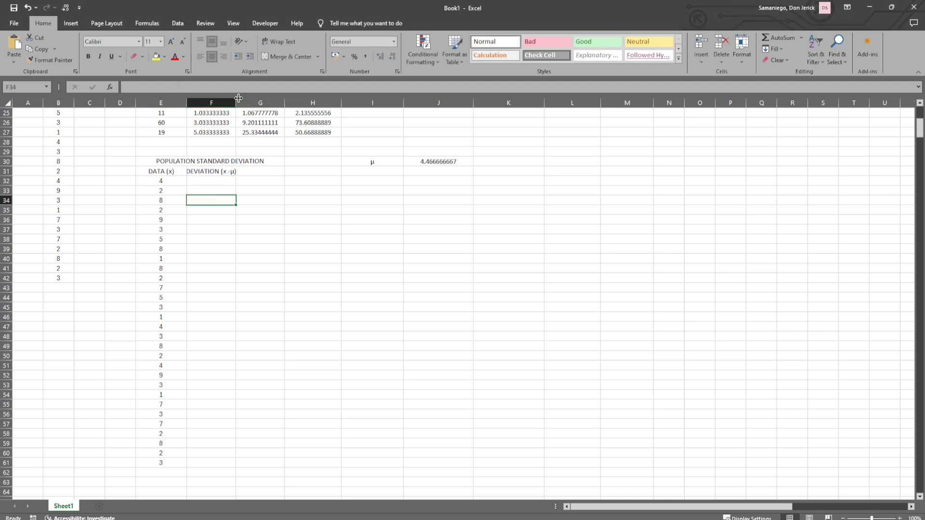
left_click_drag(236, 103, 244, 103)
Step: Calculate the first deviation in F32 with the formula =E32-$J$30, keeping the population mean reference absolute
left_click(211, 181)
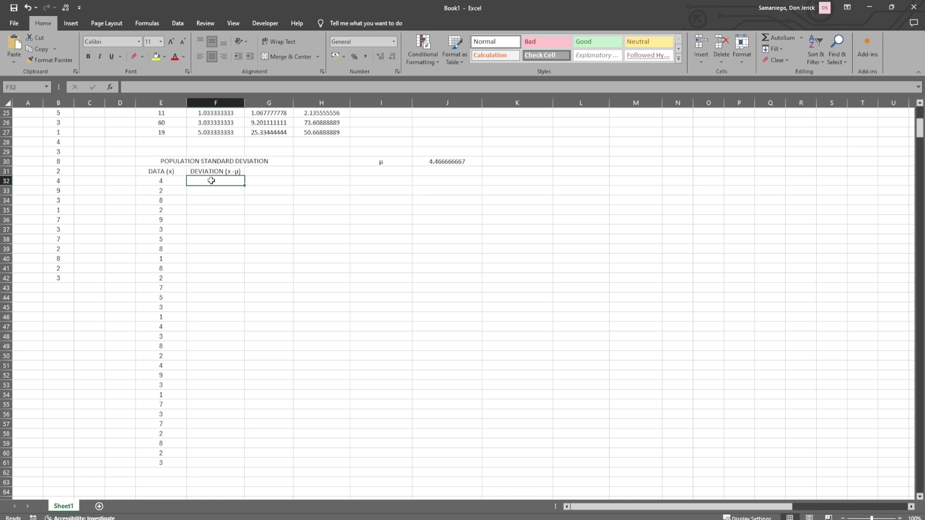
type("=")
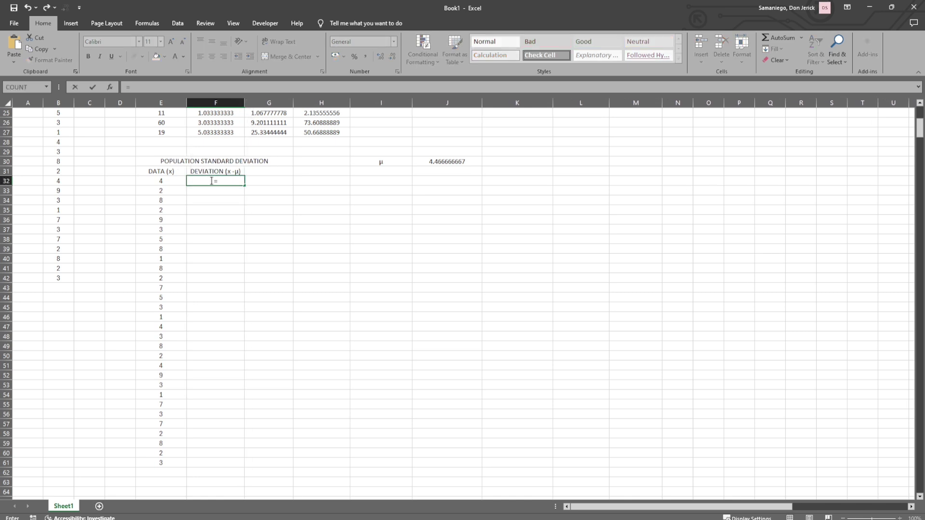
left_click(166, 181)
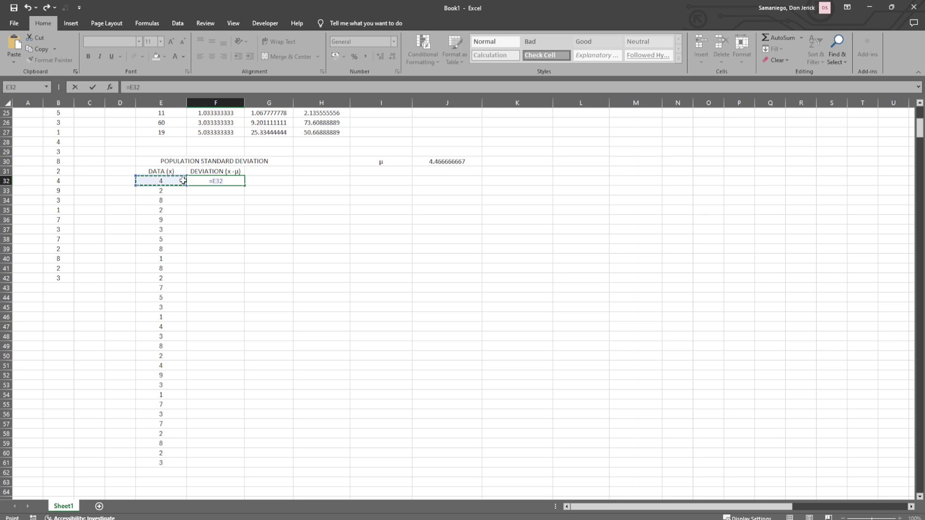
type("-")
left_click(431, 162)
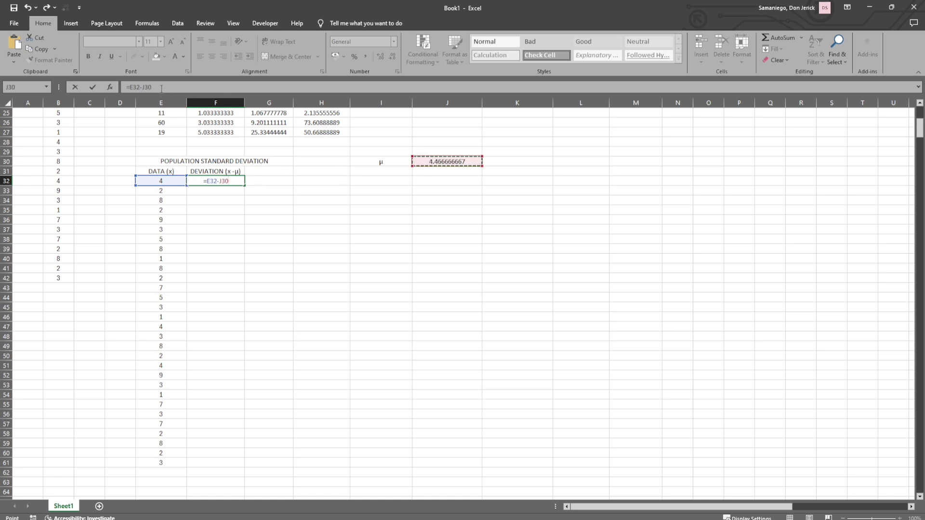
key("F4")
key("Return")
Step: Fill the deviation formula from F32 down through F61 for all data values
left_click(217, 181)
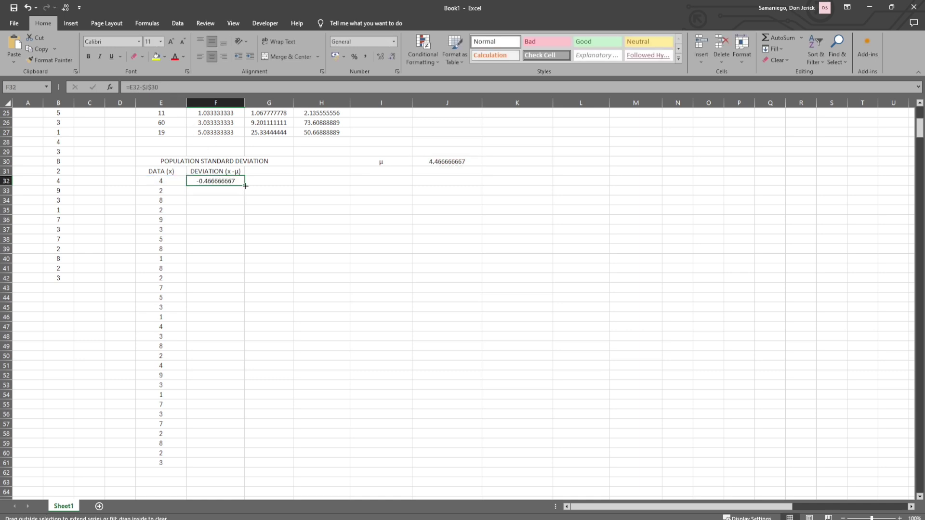
left_click_drag(245, 186, 240, 457)
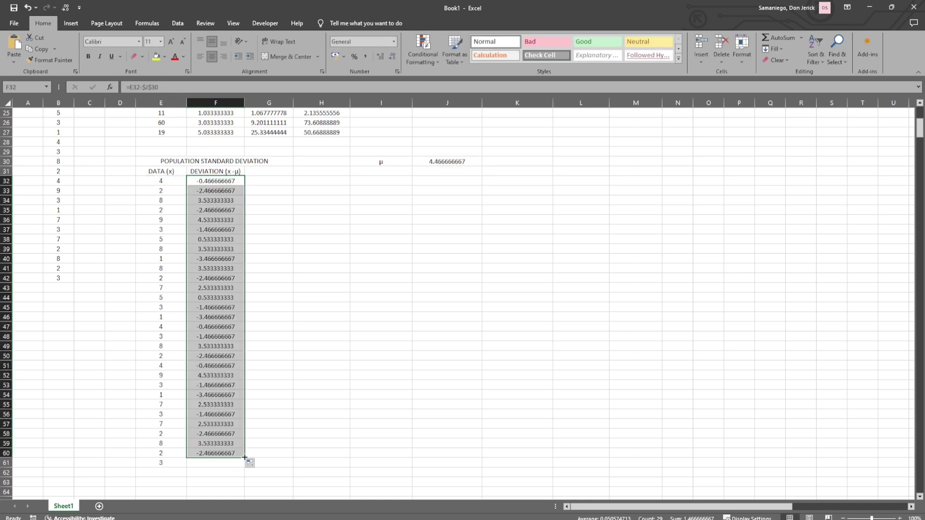
double_click(245, 458)
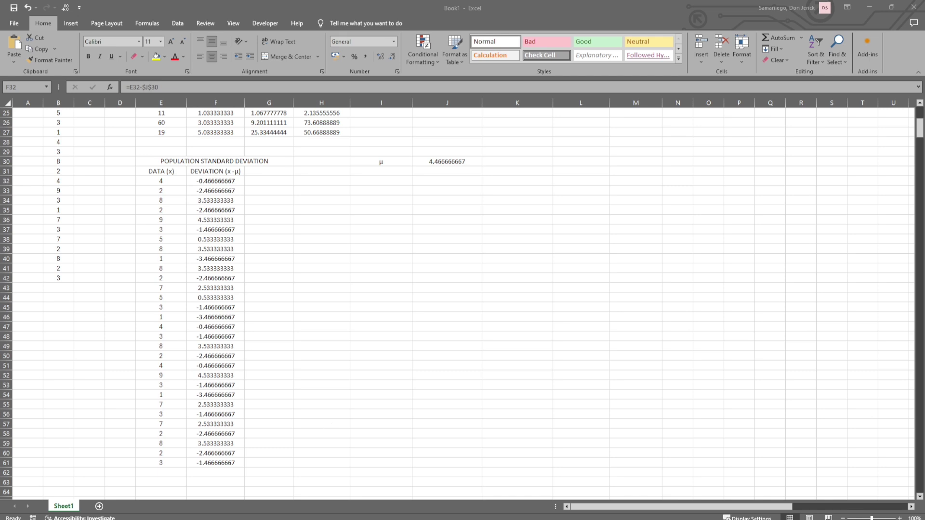
Step: Paste the column header "(x -μ)²" into G31 beside the deviation header
left_click(269, 184)
left_click(288, 181)
key("Up")
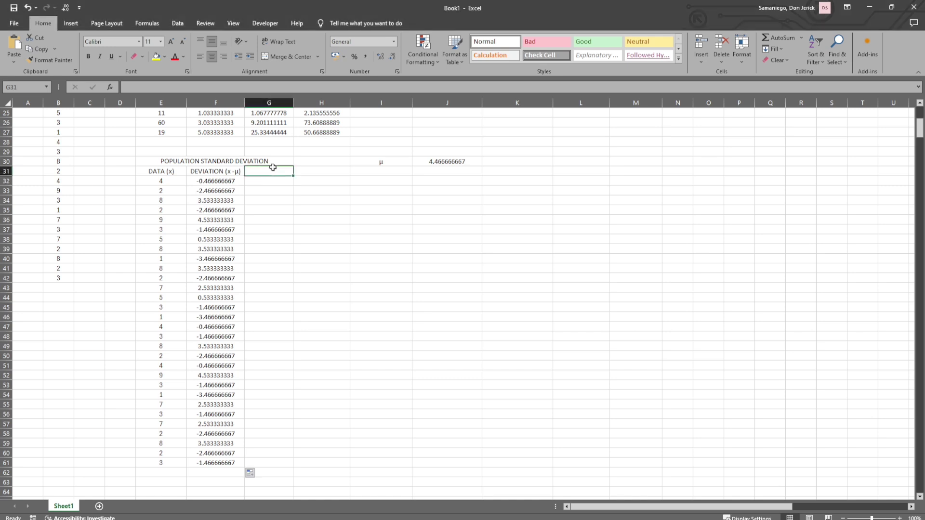
key("ctrl+v")
Step: Calculate the first squared deviation in G32 with the formula =F32^2
left_click(287, 181)
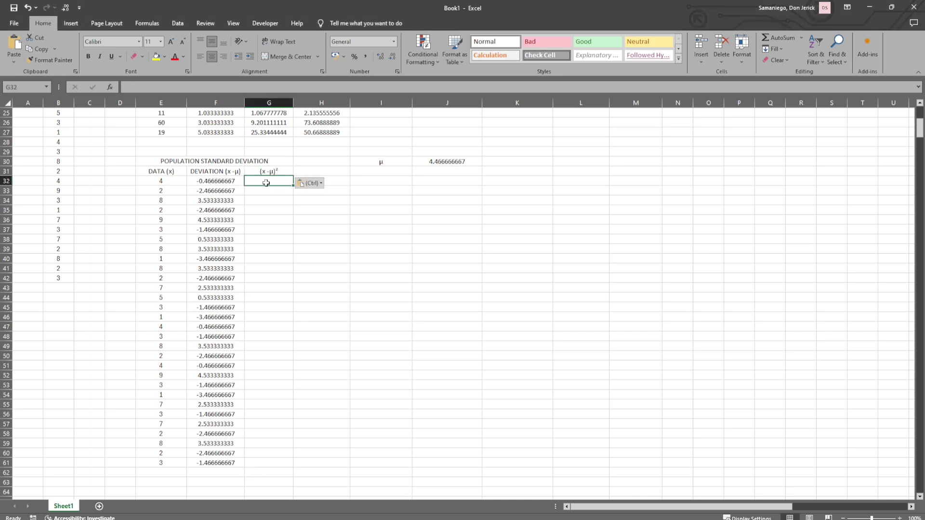
left_click(177, 86)
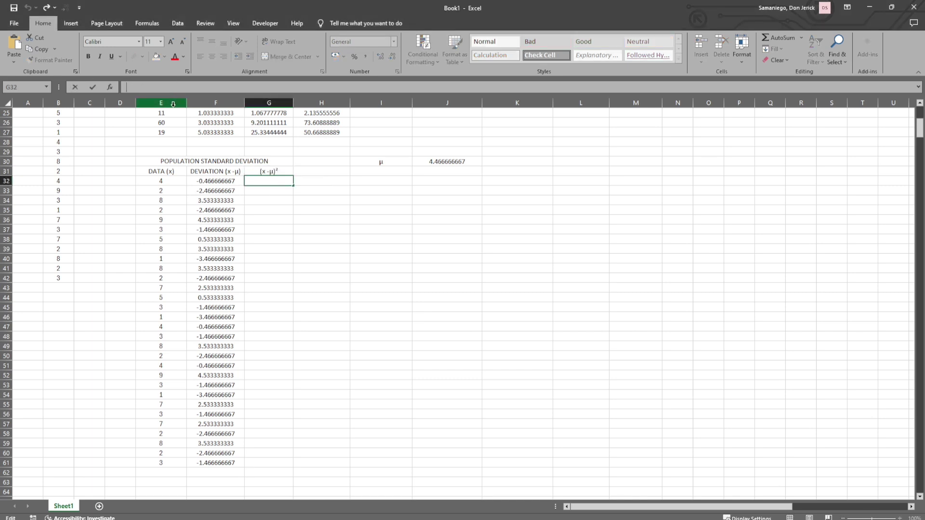
type("=")
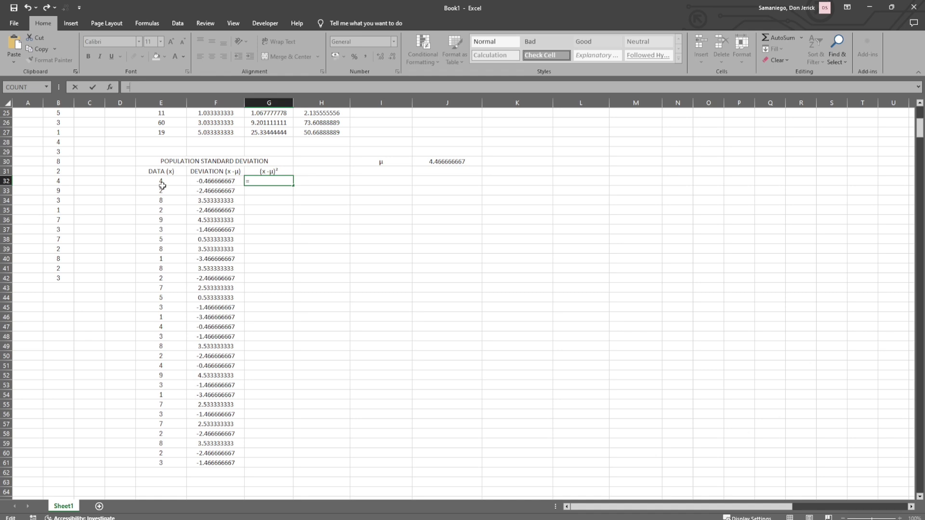
left_click(211, 180)
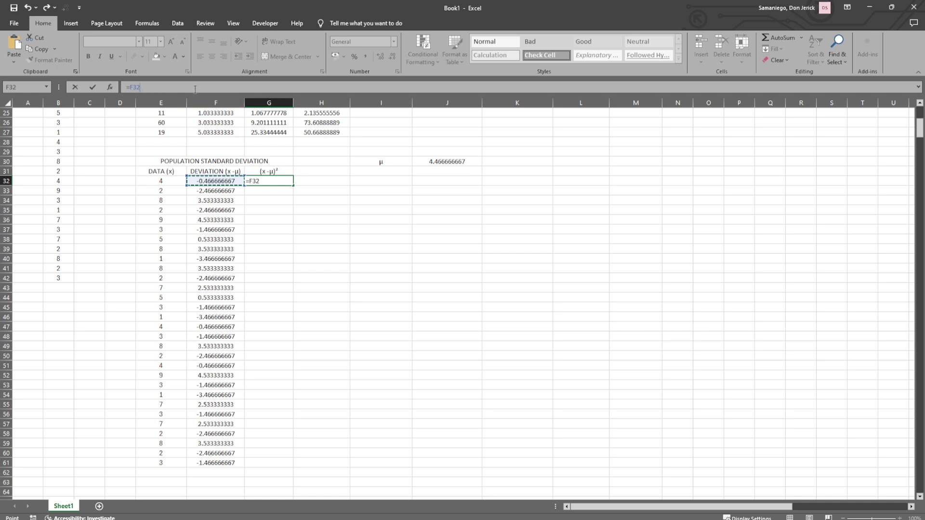
type("^2")
key("Return")
Step: Fill the squared deviation formula from G32 down through G61
left_click(273, 183)
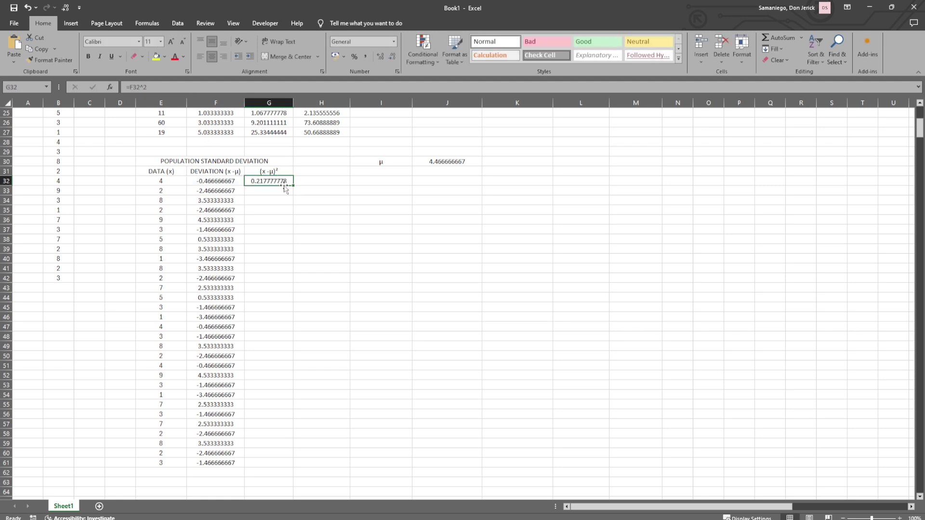
left_click_drag(293, 185, 292, 467)
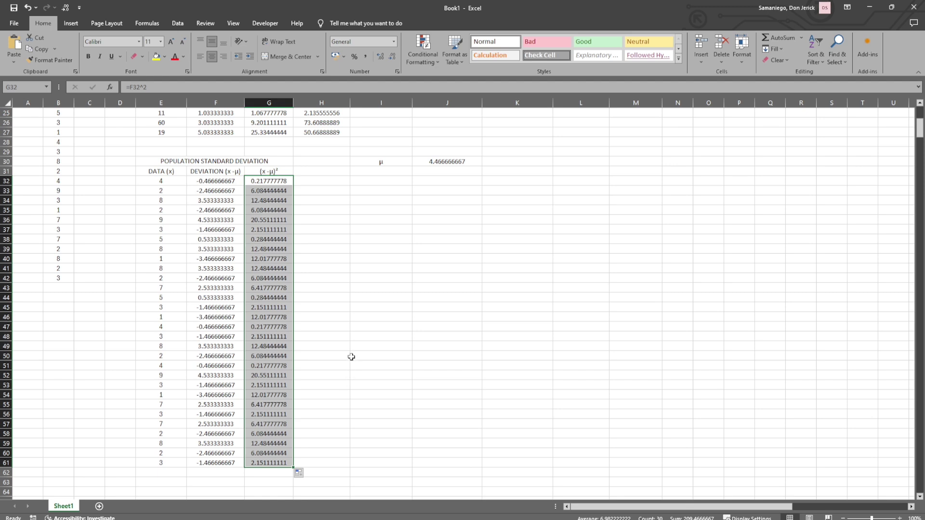
scroll(405, 312, "down", 2)
scroll(397, 280, "up", 2)
Step: Paste the population variance label "σ²" into I32 below the μ label
left_click(383, 183)
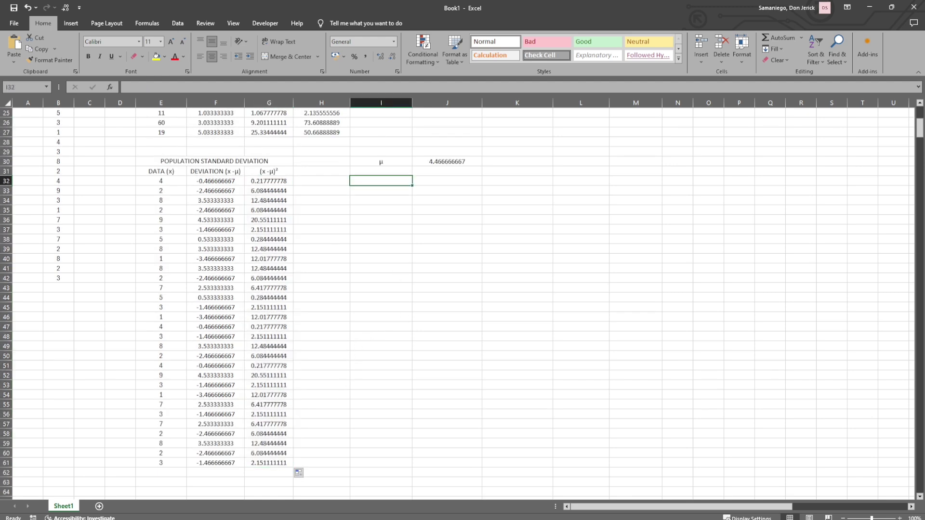
key("alt+Tab")
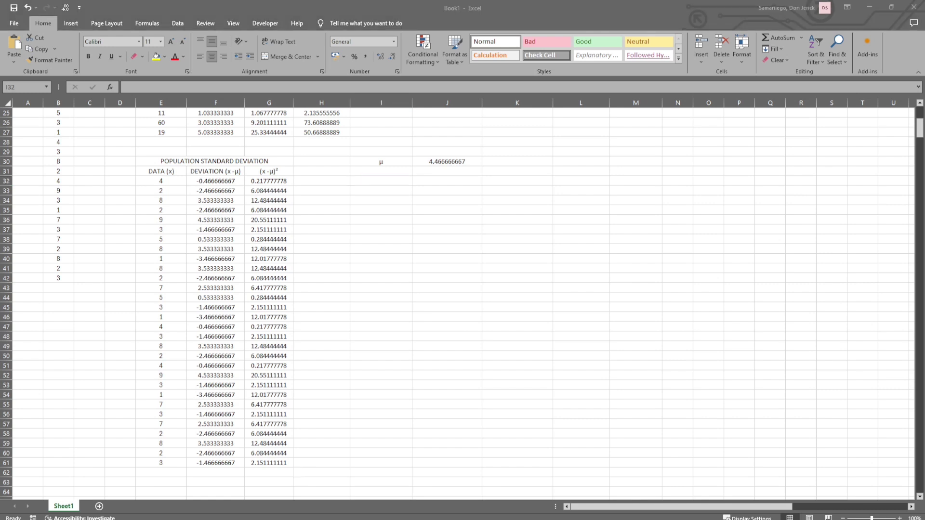
key("alt+Tab")
left_click(385, 173)
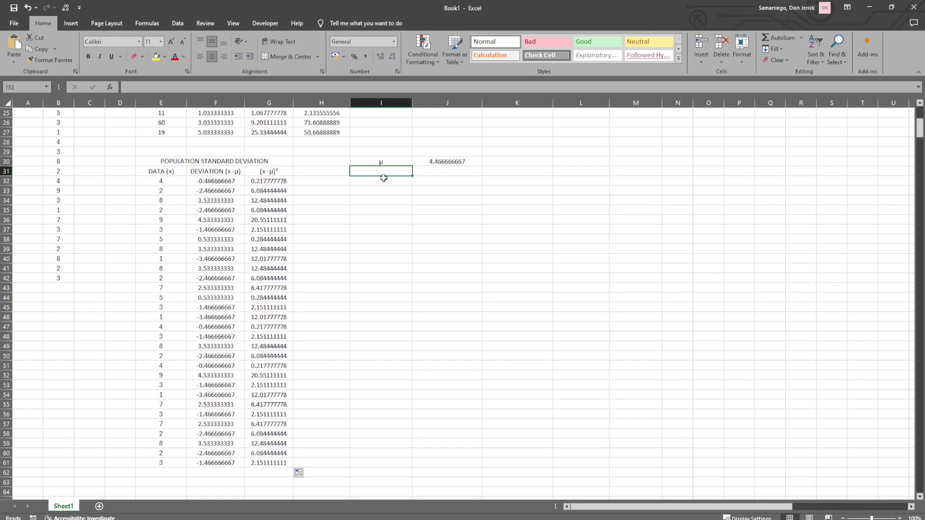
left_click(383, 181)
key("ctrl+v")
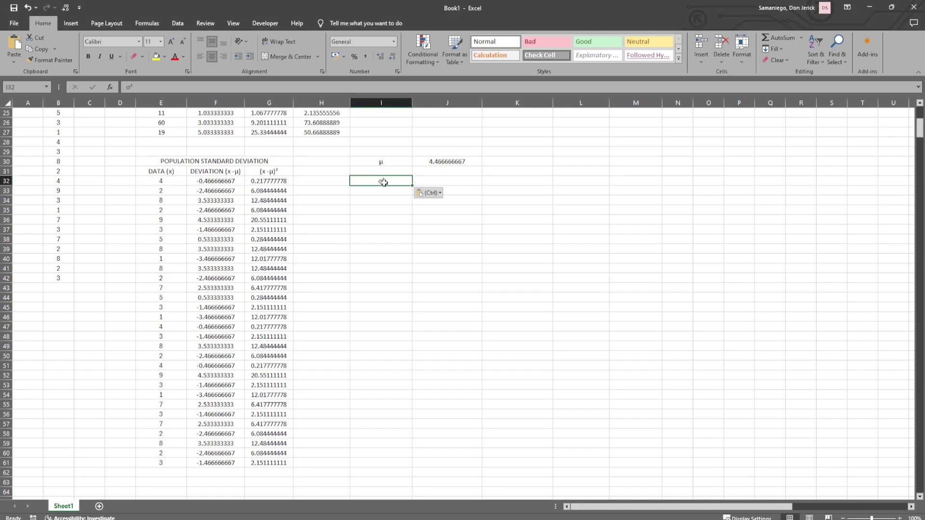
Step: Calculate the population variance in J32 with the formula =SUM(G32:G61)/H18
key("Tab")
type("=")
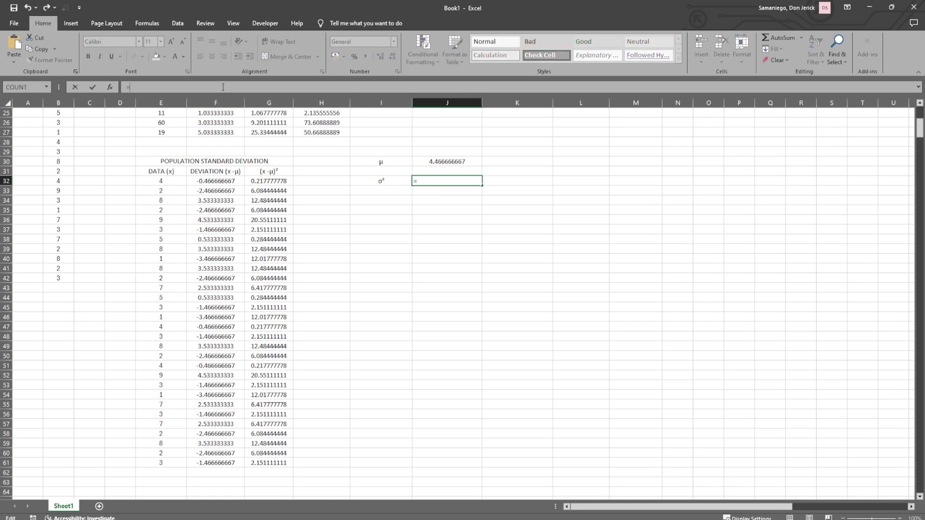
type("SUM(")
left_click_drag(262, 181, 260, 460)
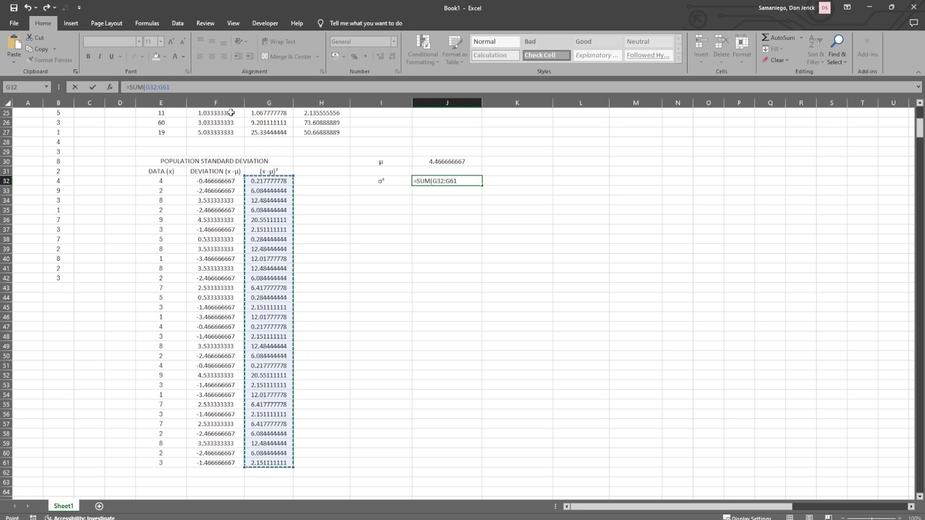
type(")")
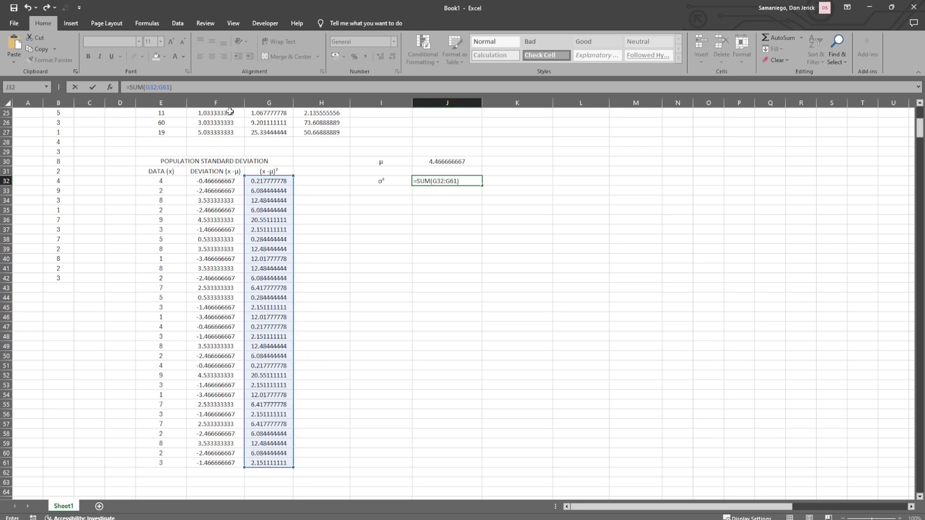
type("/")
scroll(230, 112, "up", 4)
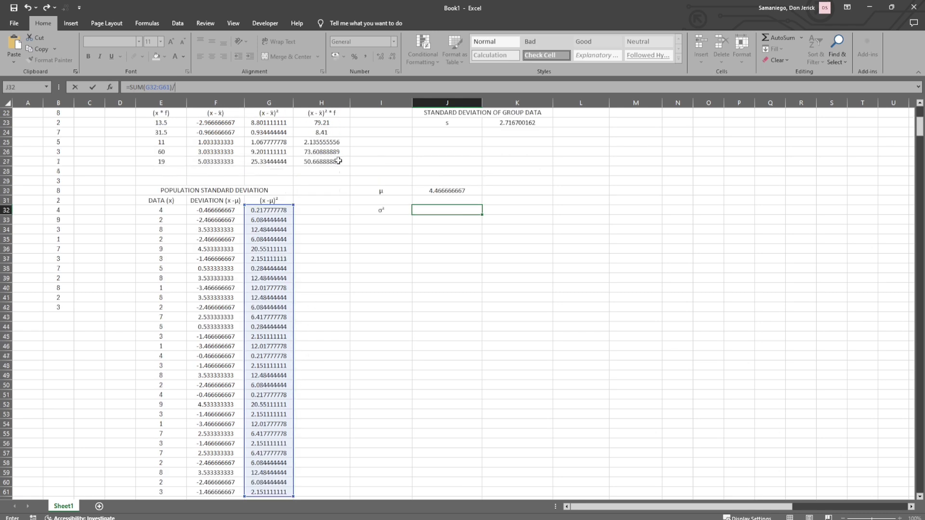
left_click(307, 161)
key("Return")
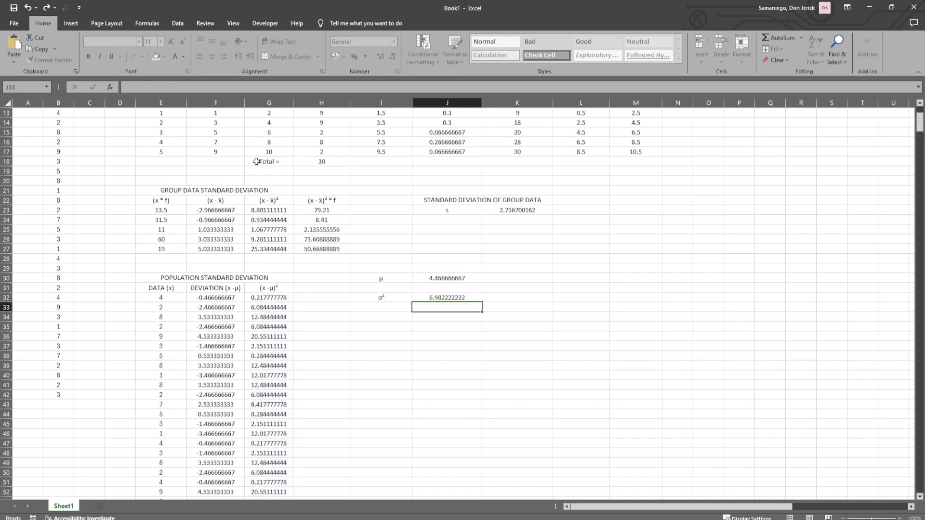
Step: Enter the population standard deviation label "σ" in I33 under the variance label
left_click(381, 306)
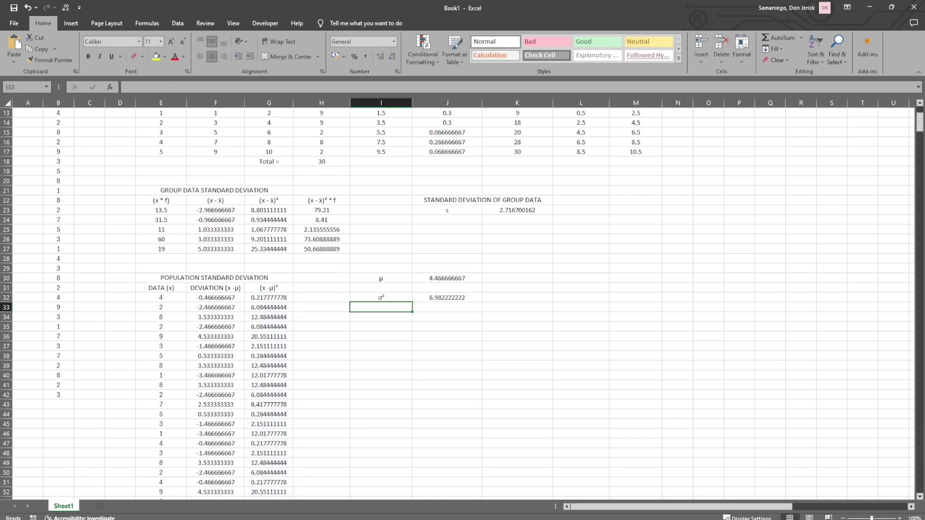
key("alt+Tab")
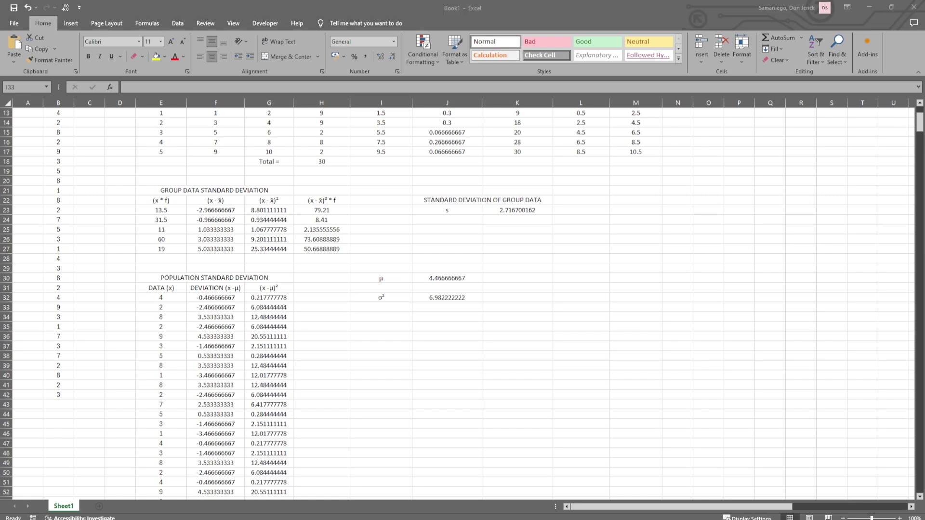
type("σ")
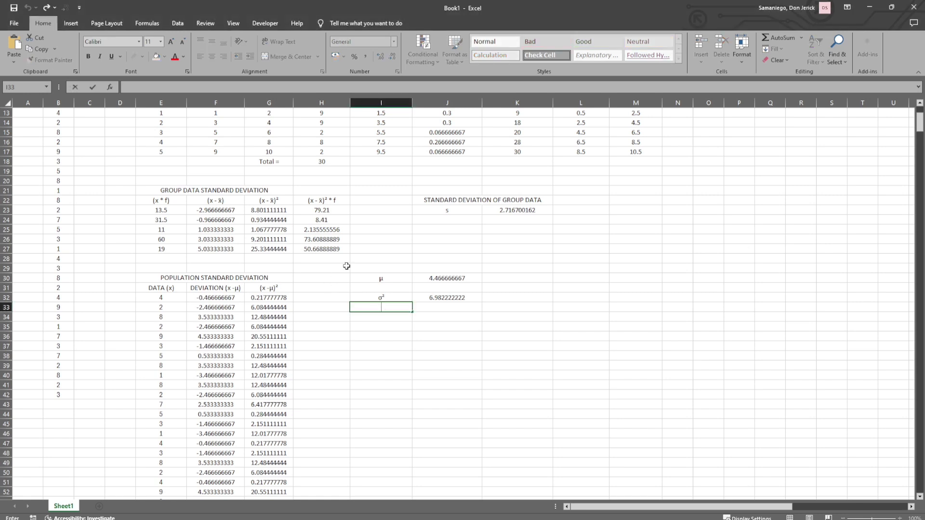
Step: Calculate the population standard deviation in J33 with the formula =SQRT(J32)
left_click(437, 305)
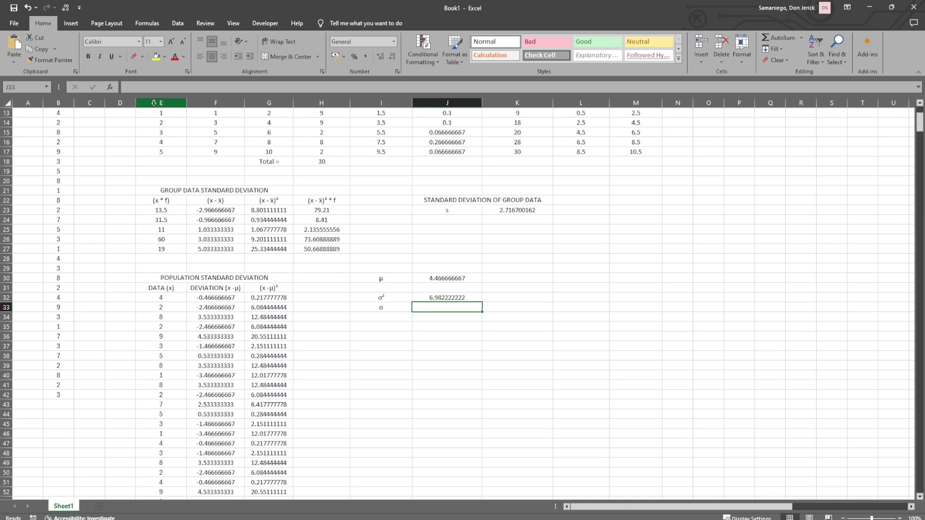
left_click(141, 84)
type("=SQRT(")
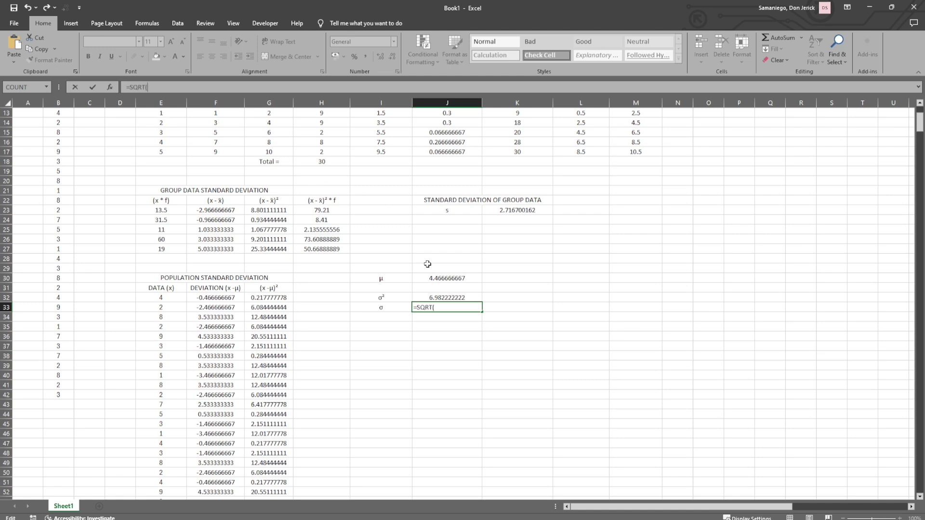
left_click(437, 297)
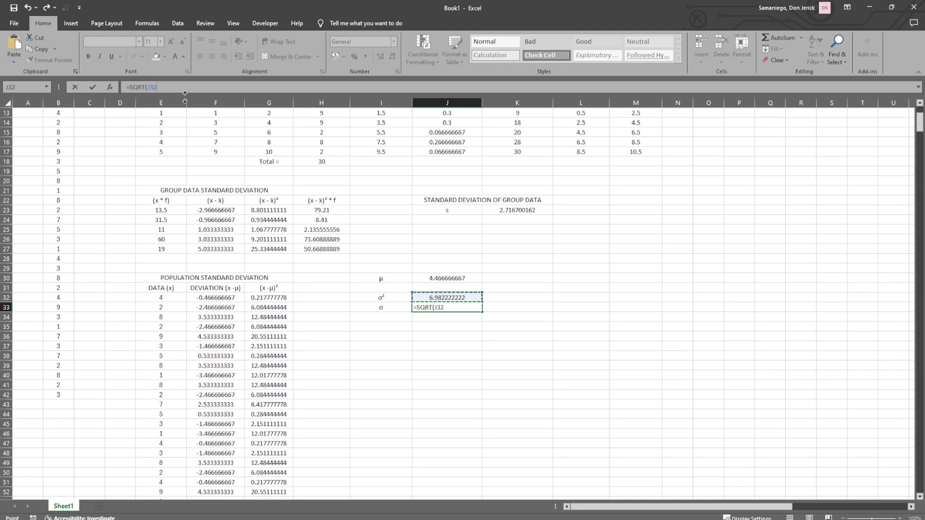
type(")")
key("Return")
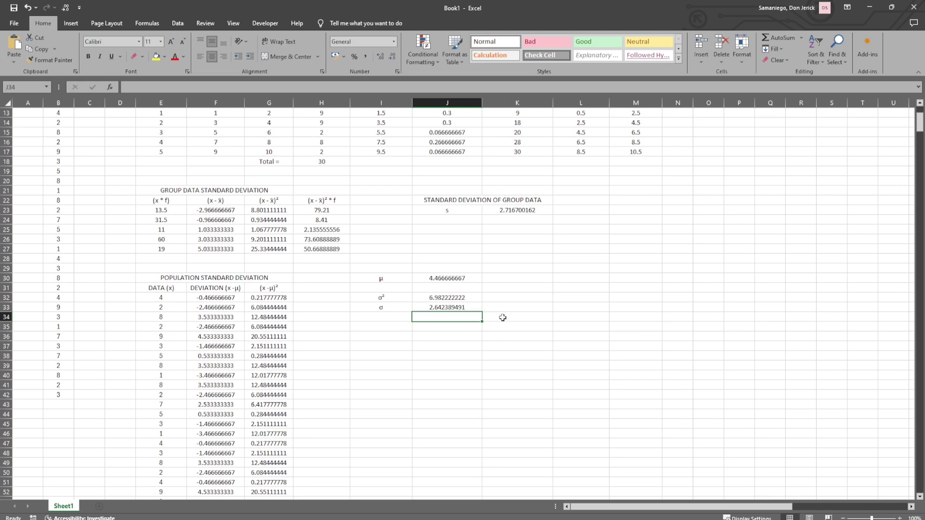
Step: Add the label "Mean Frequency" in K5 below the Mode label
left_click_drag(617, 509, 639, 510)
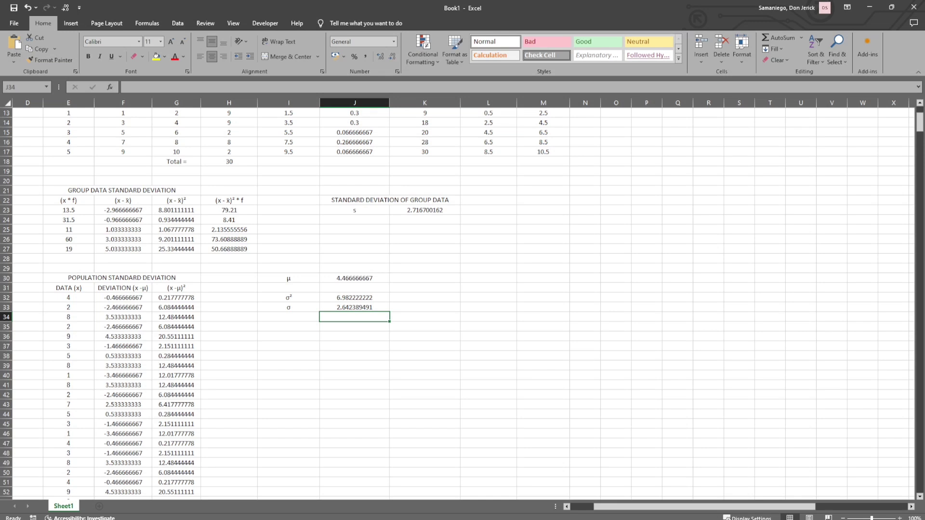
left_click(488, 281)
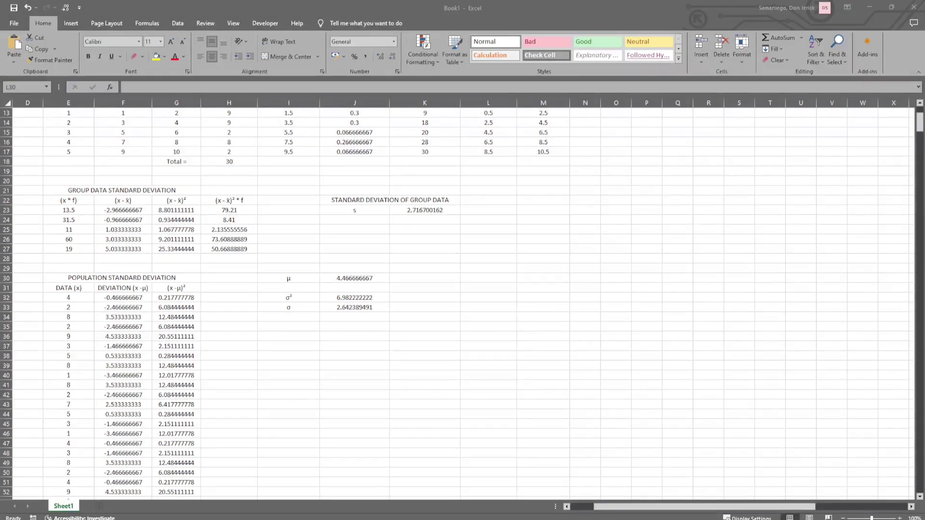
scroll(463, 299, "up", 4)
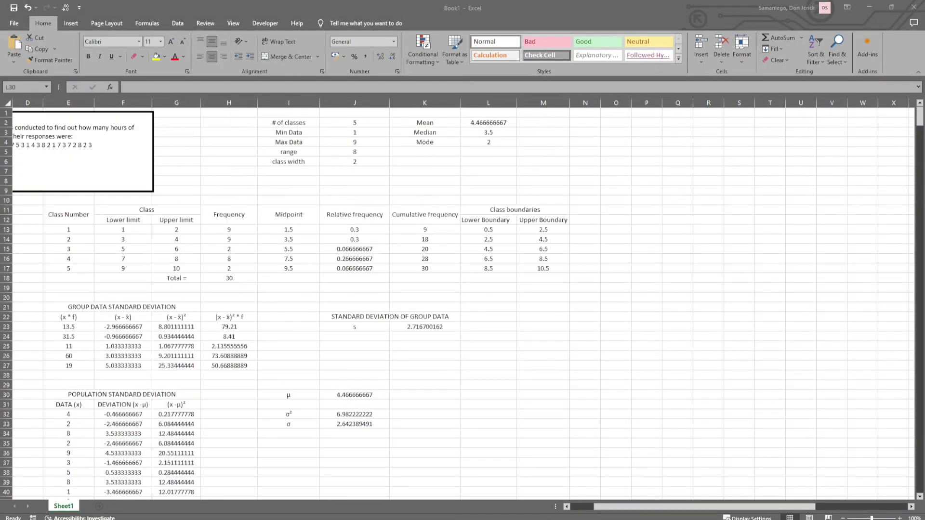
left_click(423, 152)
type("M")
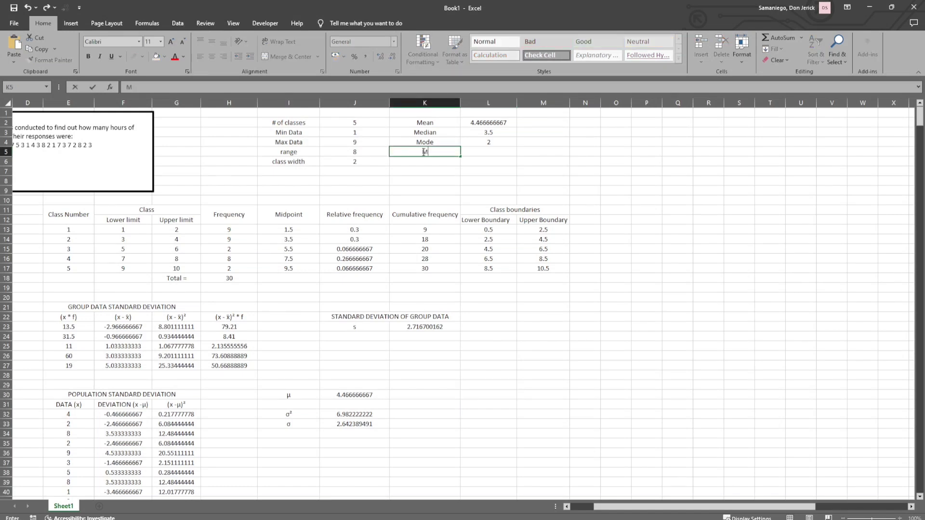
type("ean Frequency")
key("Tab")
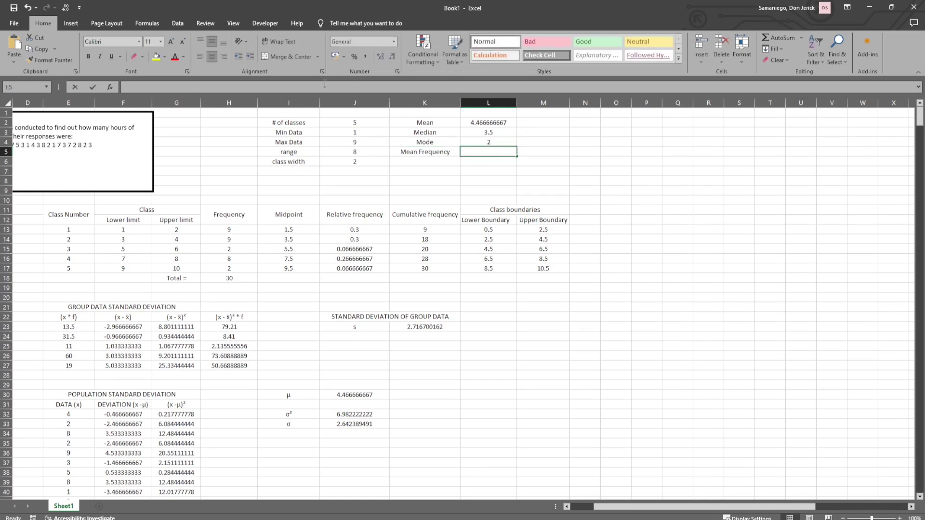
type("=")
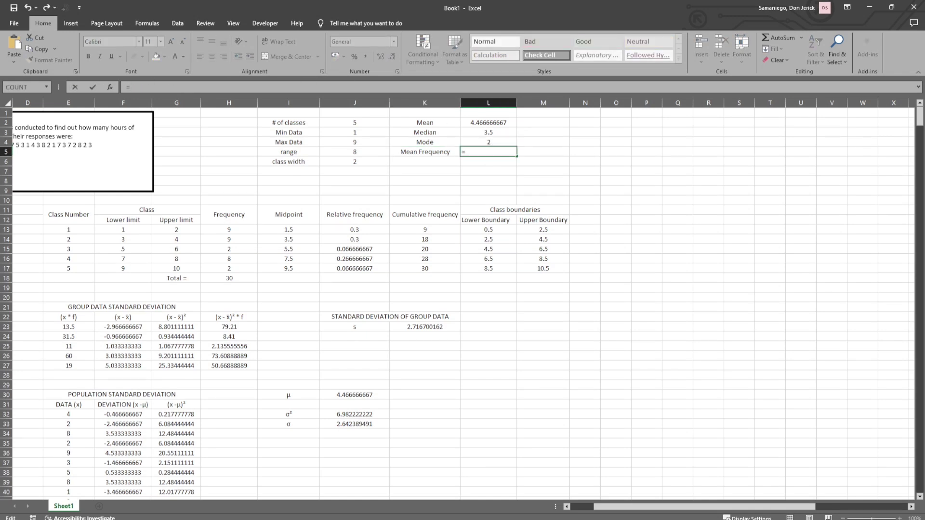
key("alt+Tab")
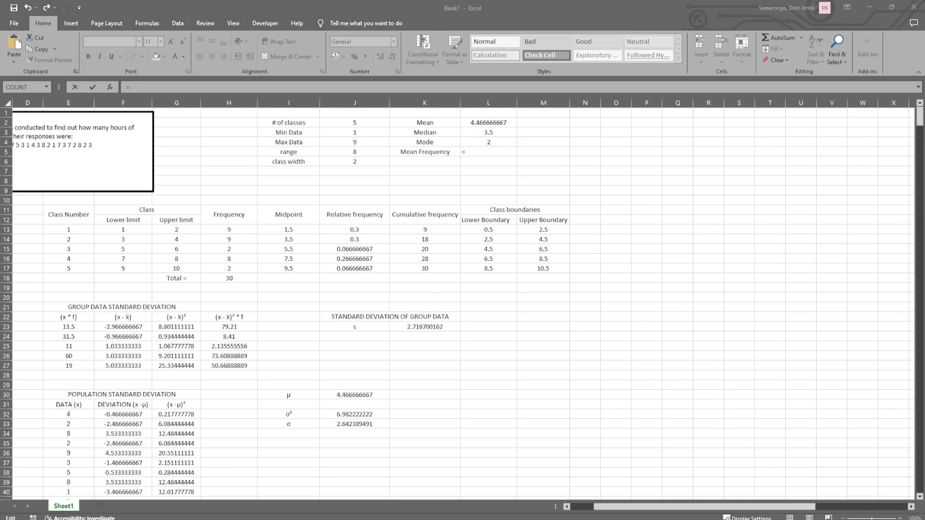
key("alt+Tab")
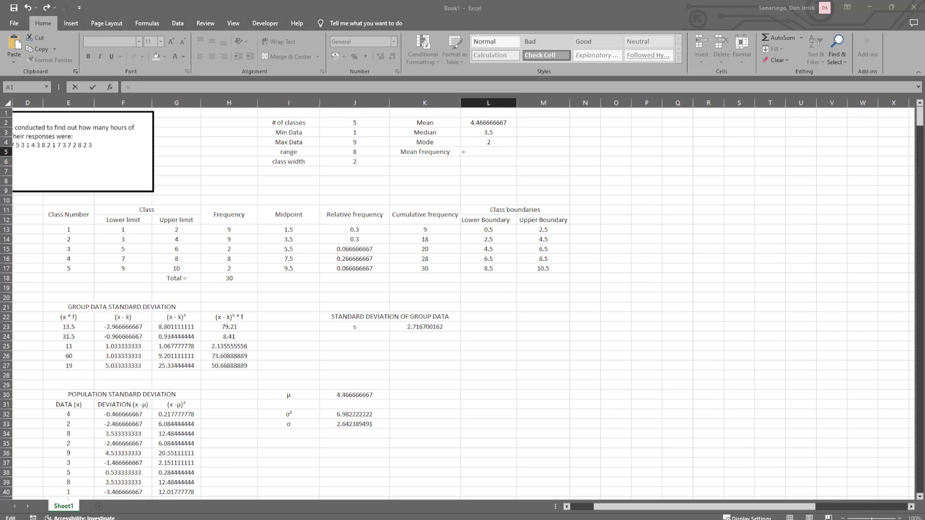
left_click(297, 145)
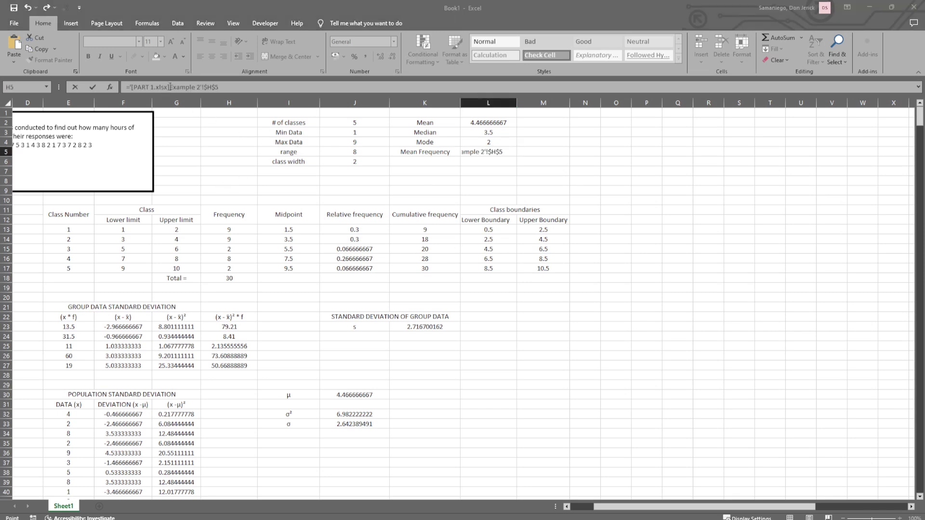
key("Escape")
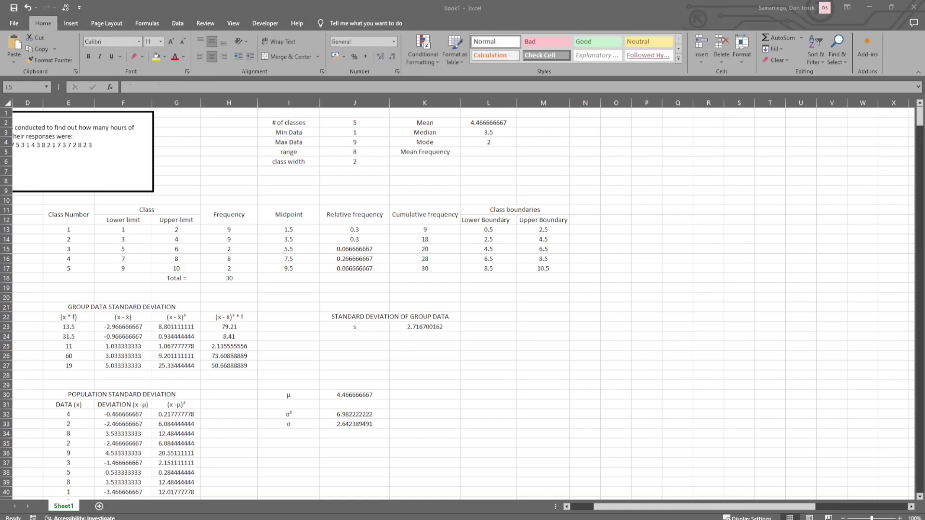
left_click(162, 87)
left_click(310, 228)
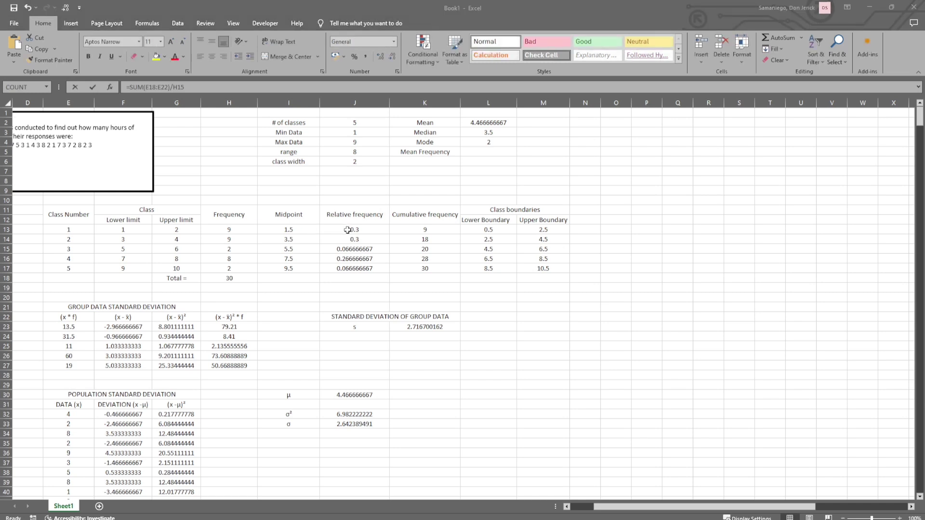
key("Escape")
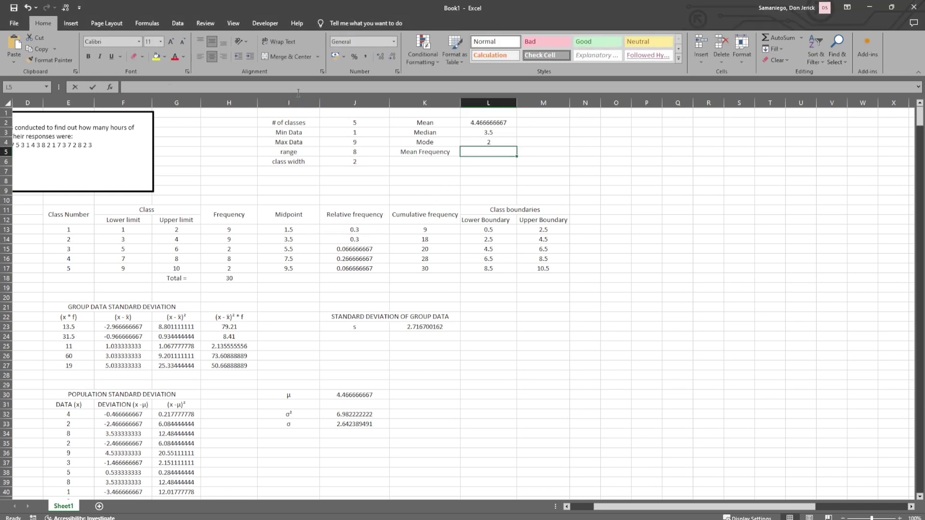
Step: Calculate the mean frequency in L5 with the formula =SUM(E23:E27)/H18
left_click(298, 90)
type("=SUM")
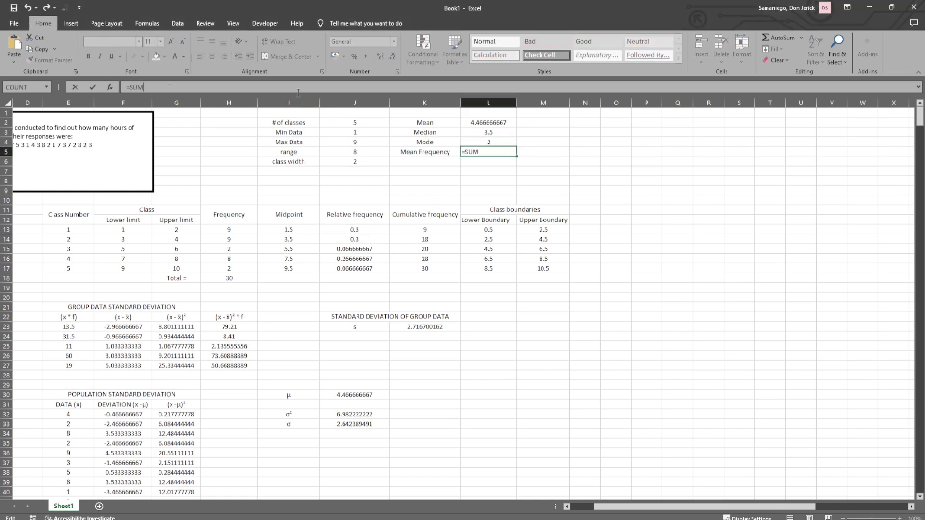
type("(")
left_click_drag(69, 326, 69, 366)
type(")")
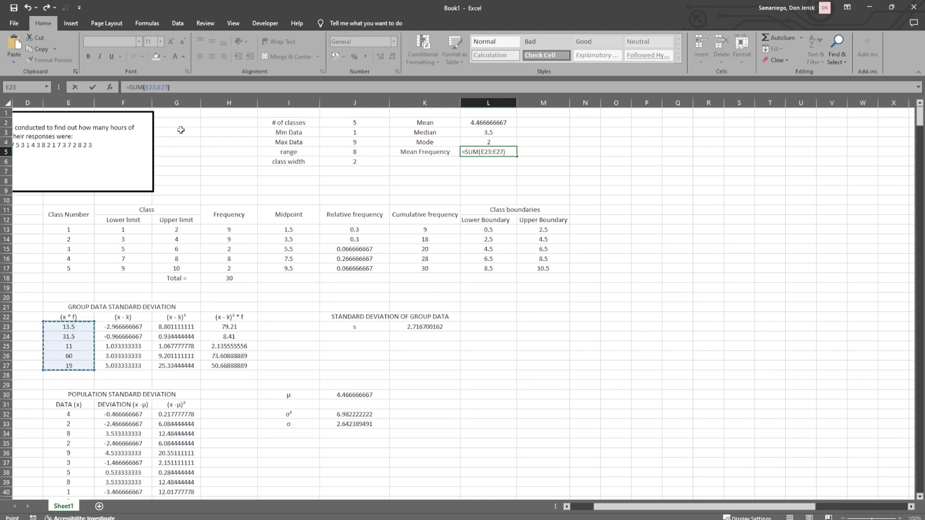
type("/")
left_click(234, 278)
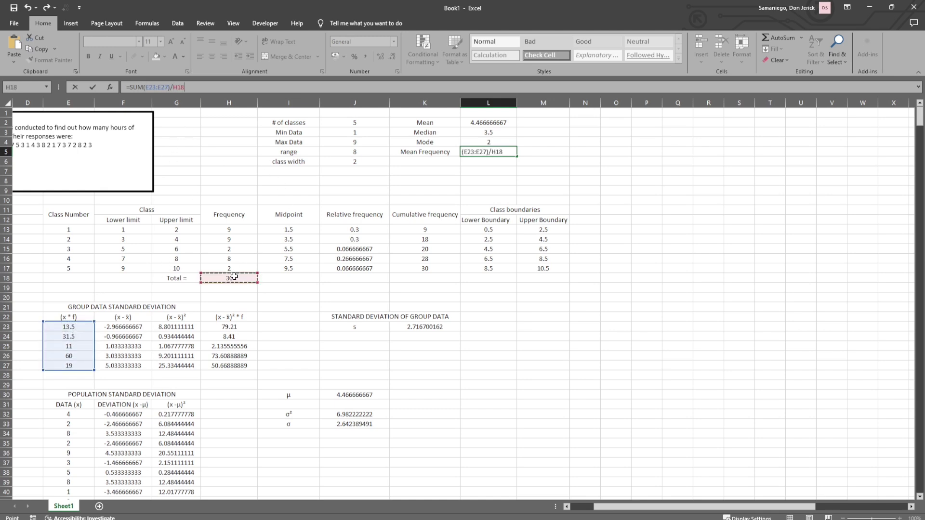
key("Return")
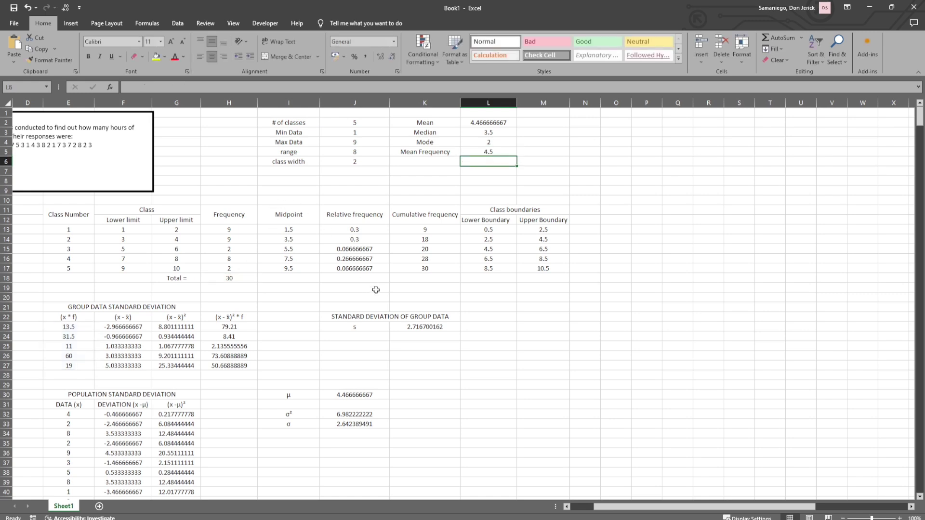
Step: Merge and center L30:N30 and enter the heading "SAMPLE STANDARD DEVIATION" in it
scroll(376, 290, "down", 3)
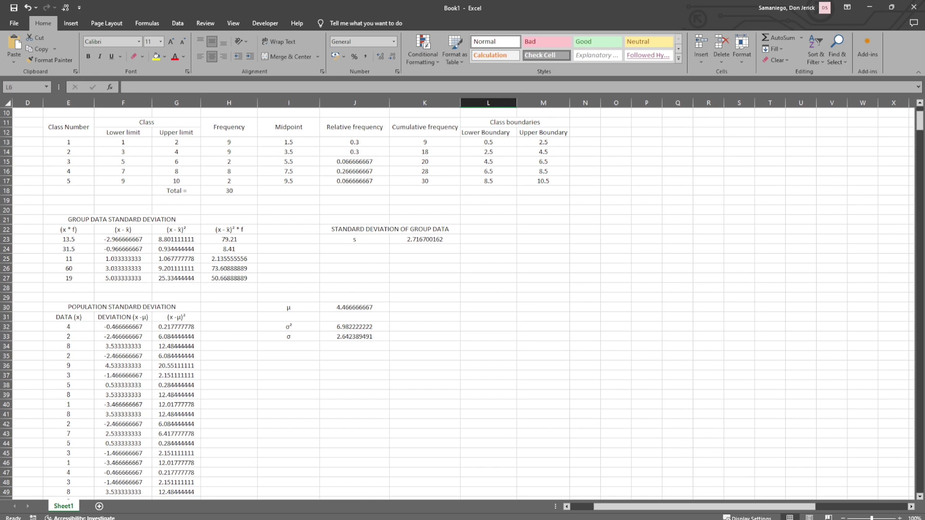
left_click(455, 310)
left_click_drag(479, 308, 584, 309)
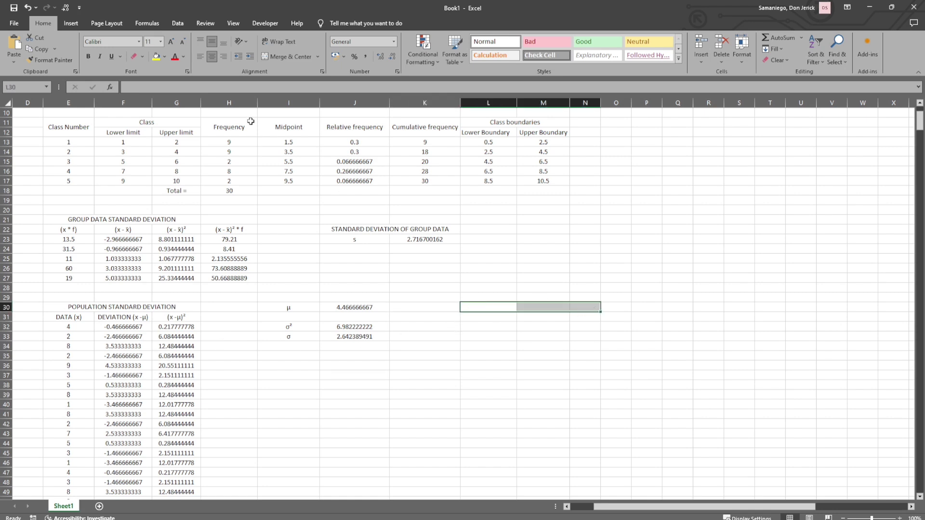
left_click(290, 57)
double_click(482, 306)
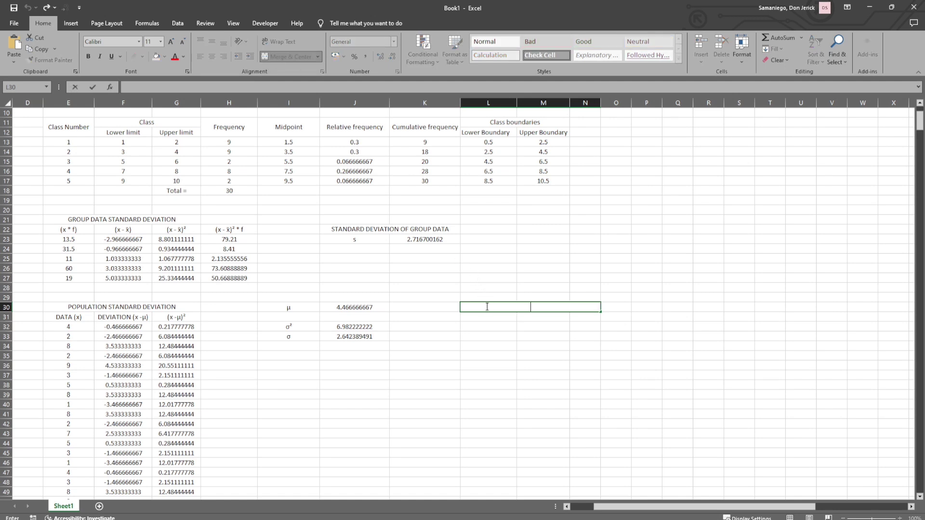
type("SAMPLE STANDARD DE")
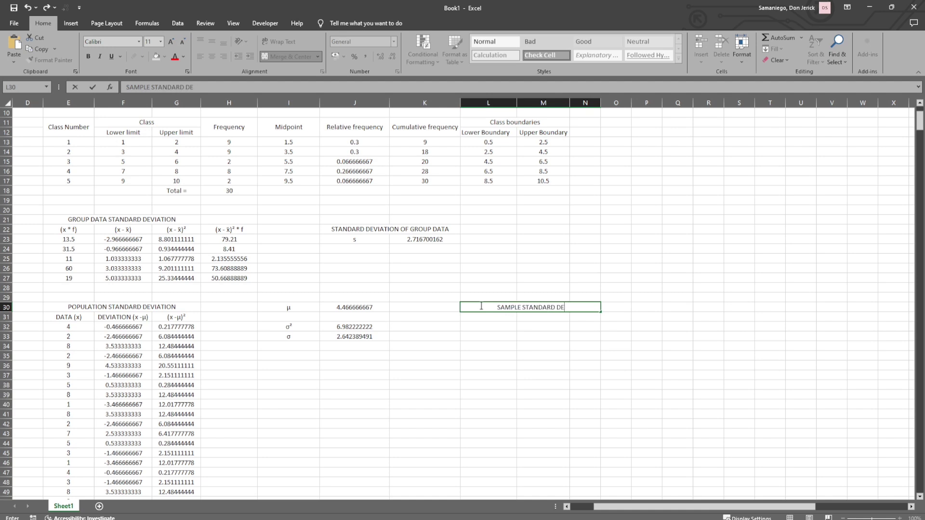
type("VIATION")
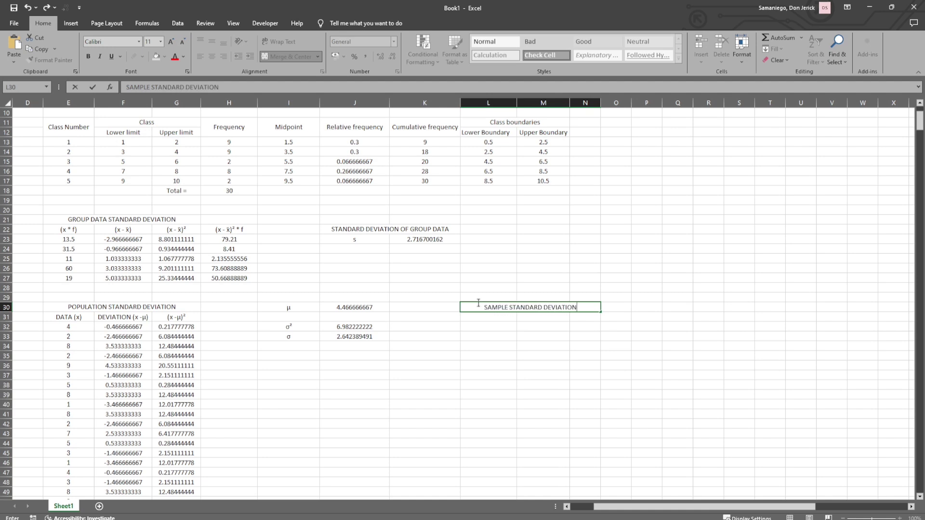
left_click(483, 320)
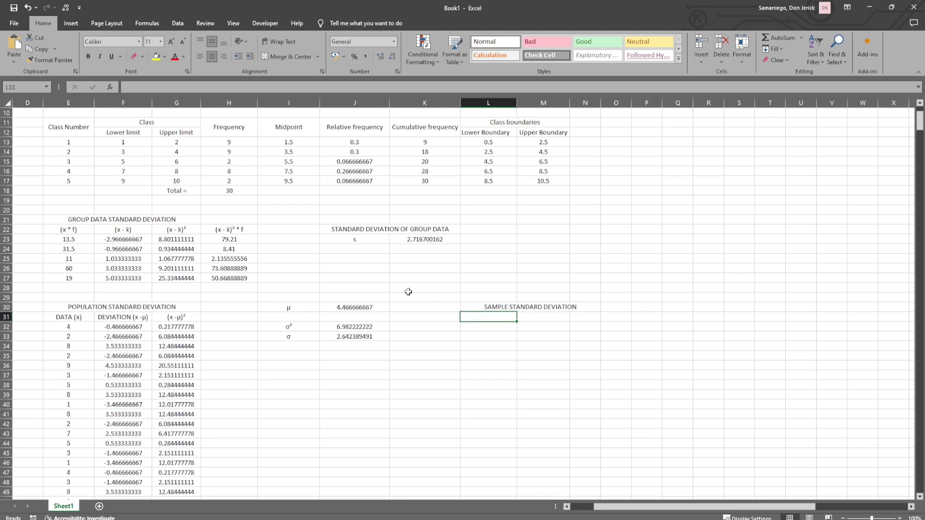
Step: Enter the sample mean label "x̄" in Q30, on the row of the sample standard deviation heading
left_click(656, 307)
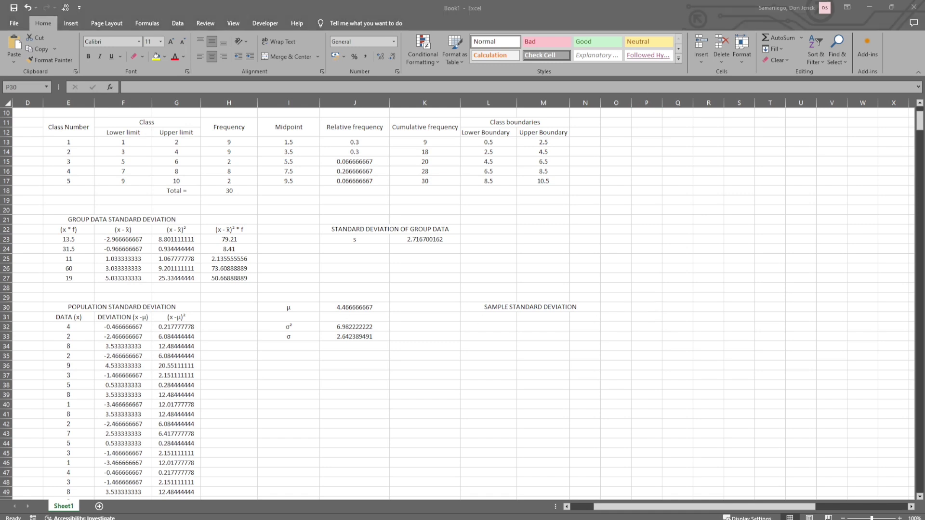
left_click(665, 306)
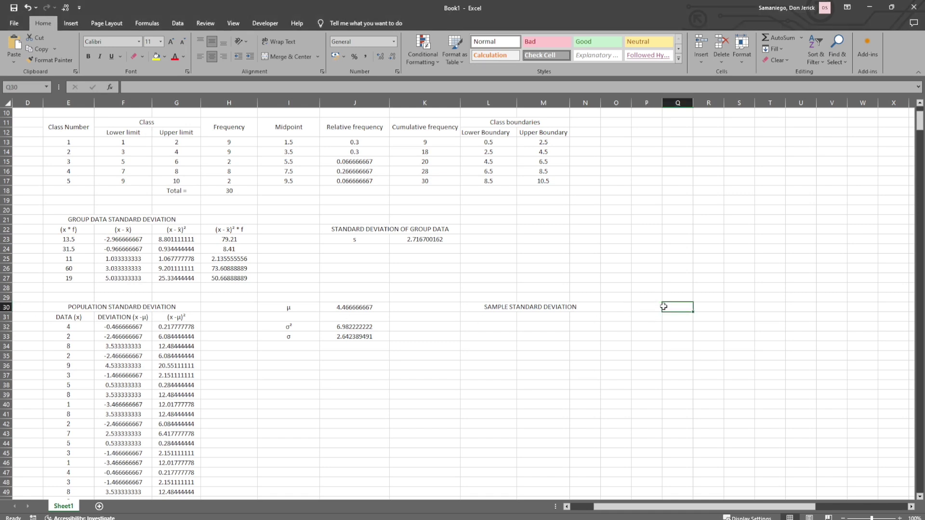
type("x̄")
Step: Calculate the x̄ value in R30 with the formula =SUM(B13:B42)/(H18-1)
left_click(701, 306)
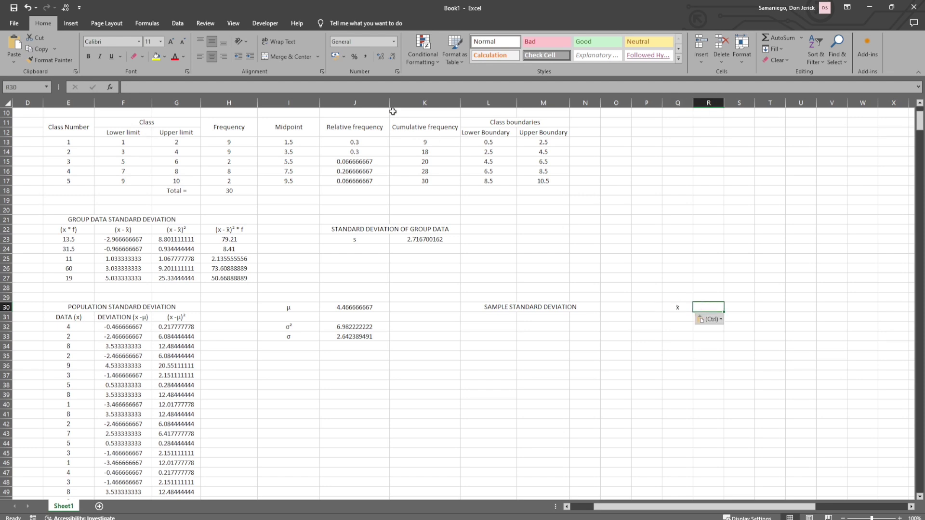
left_click(381, 87)
type("=")
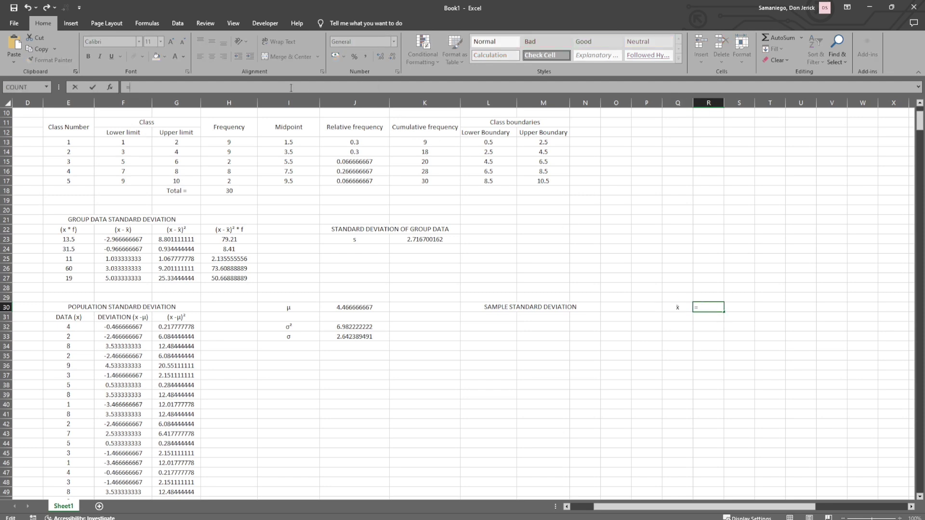
type("SUM(")
left_click_drag(718, 507, 693, 507)
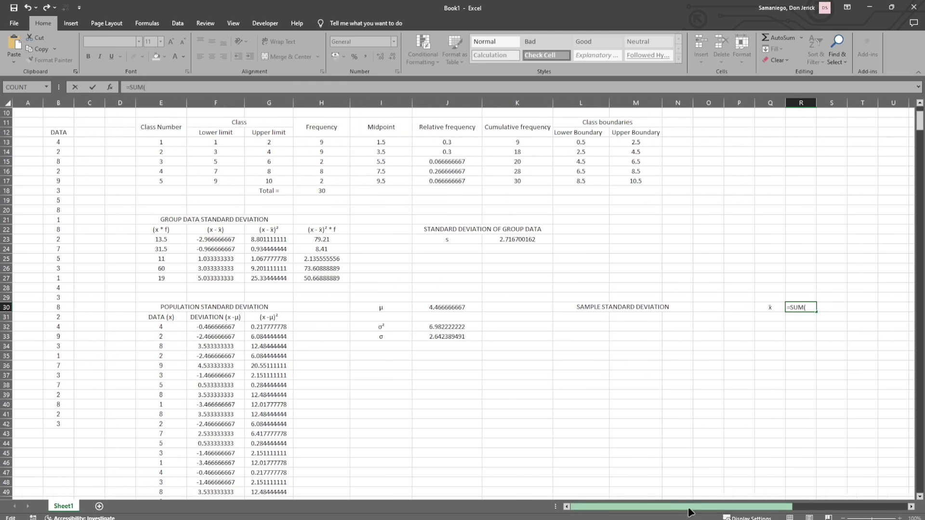
left_click(54, 142)
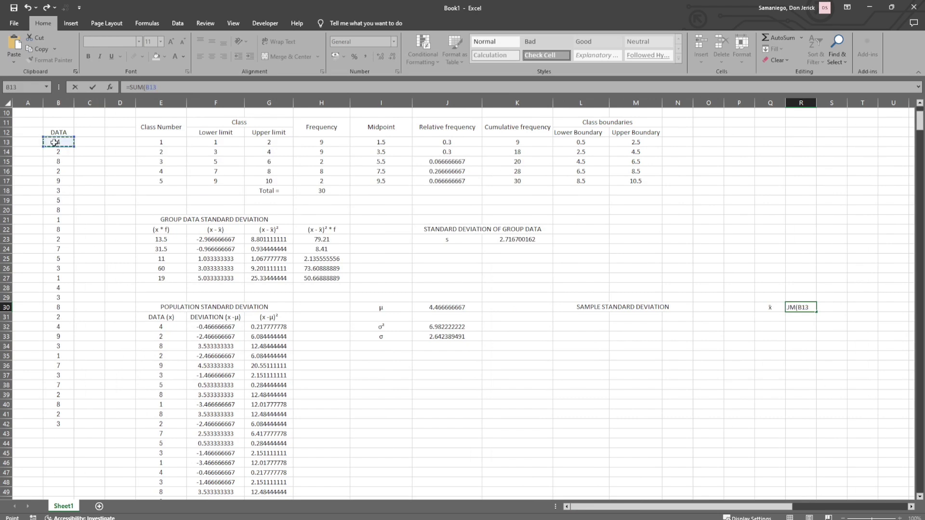
left_click_drag(55, 142, 55, 426)
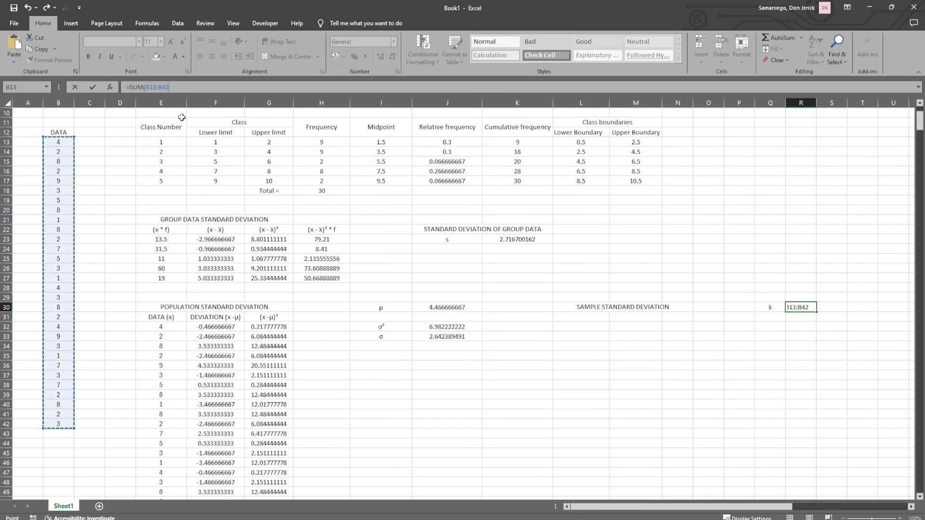
type(")/")
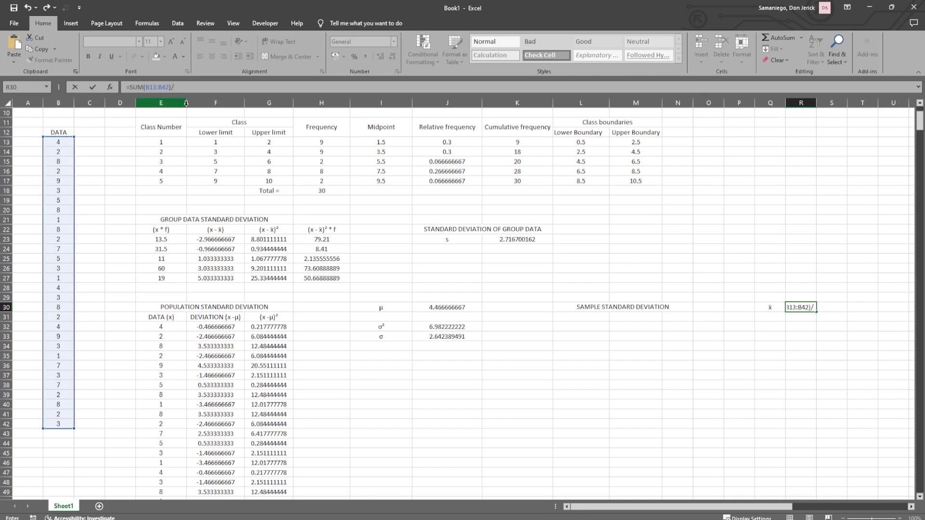
left_click(341, 191)
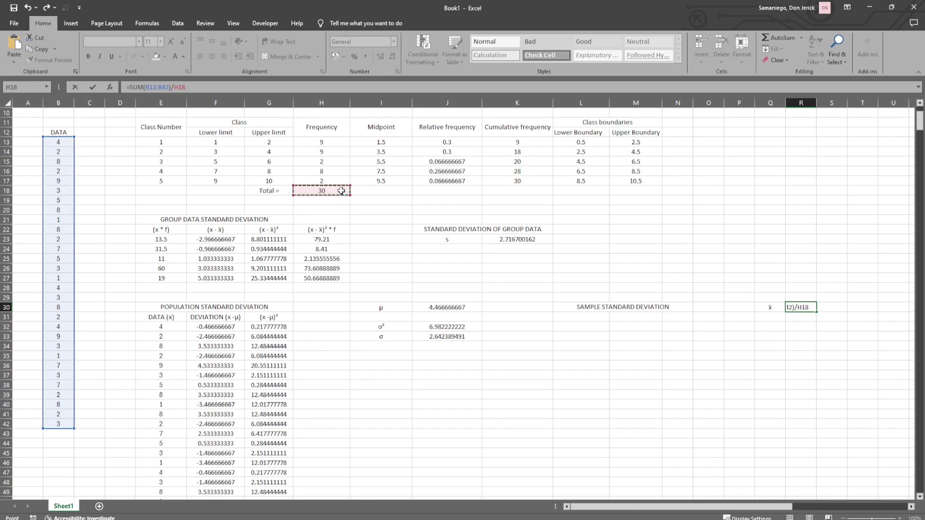
left_click(174, 88)
type("(H18-1))")
key("Return")
left_click(582, 228)
key("Return")
left_click(783, 326)
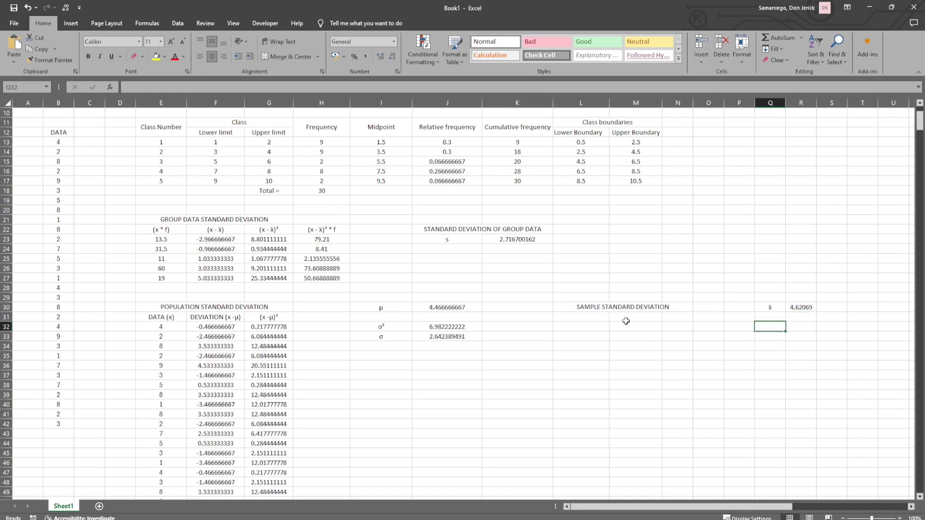
Step: Enter the column header "DATA (x)" in L31 under the sample standard deviation heading
left_click(585, 316)
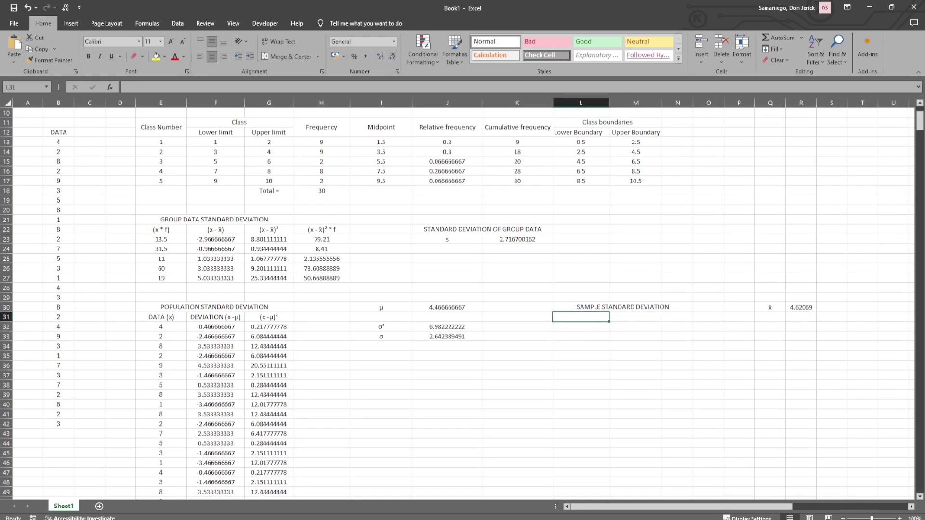
type("DAT")
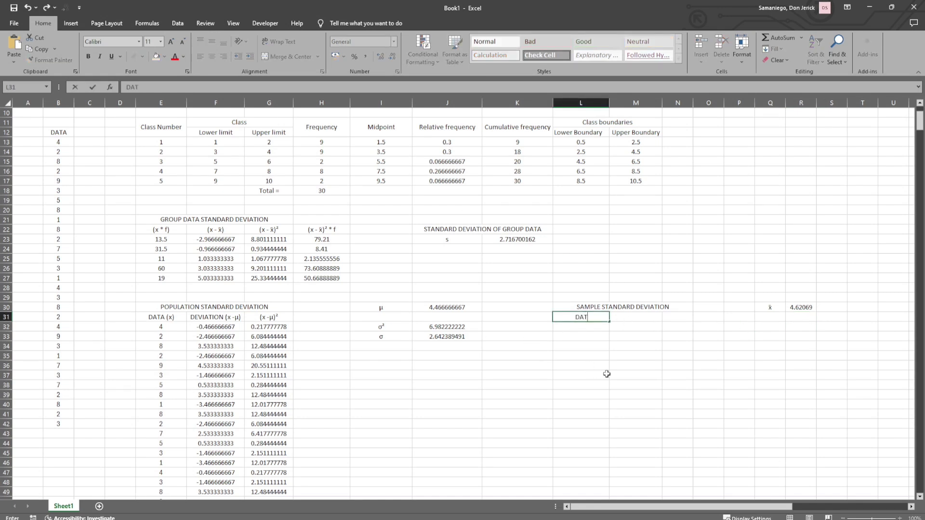
type("A (x)")
left_click(572, 326)
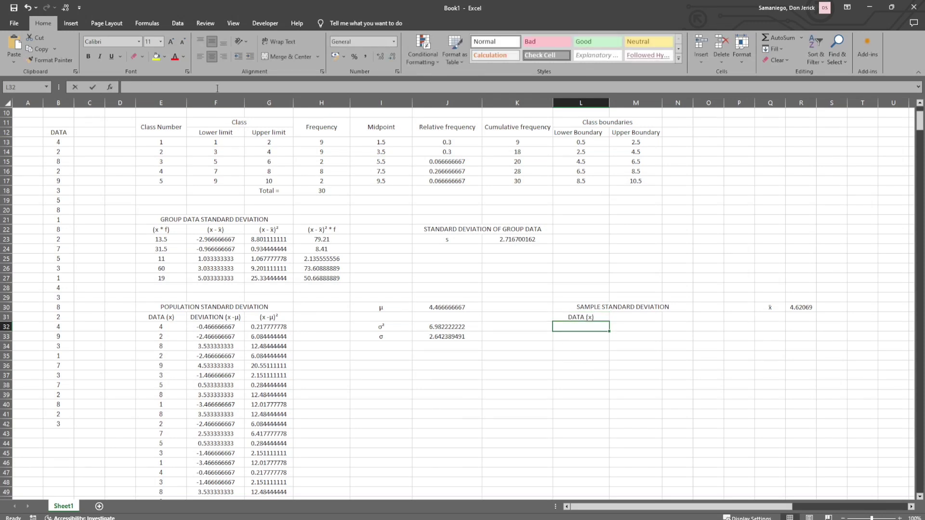
left_click(217, 88)
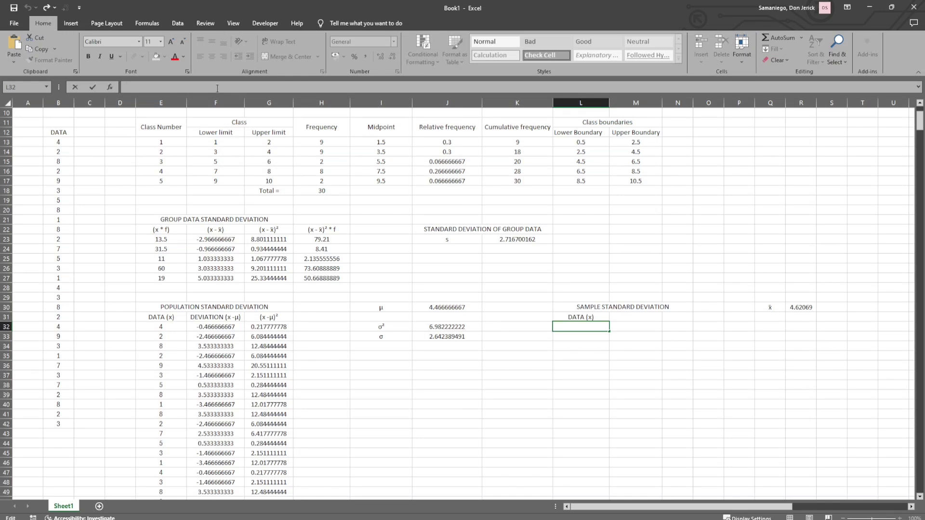
type("=")
left_click_drag(59, 142, 60, 396)
key("Escape")
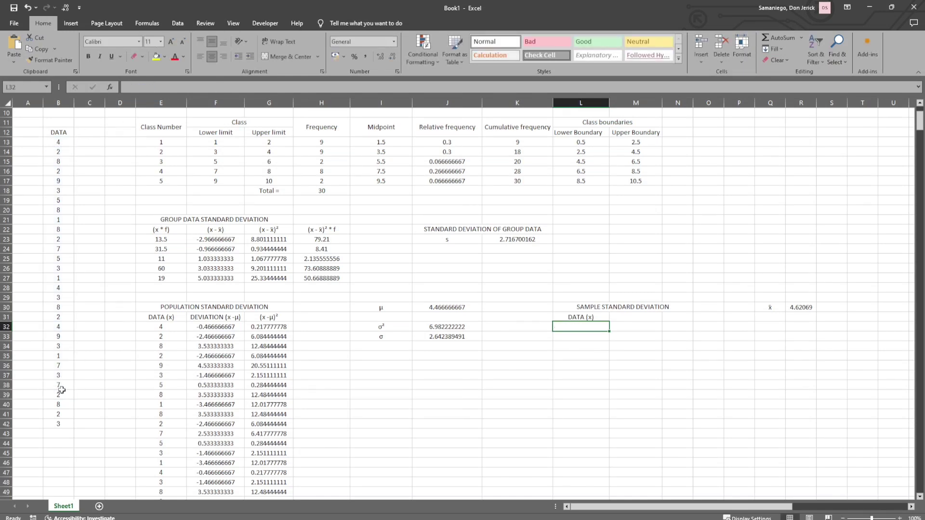
Step: Copy the DATA values from B13:B42 into the sample DATA (x) column starting at L32
left_click_drag(56, 143, 68, 426)
key("ctrl+c")
scroll(568, 355, "down", 2)
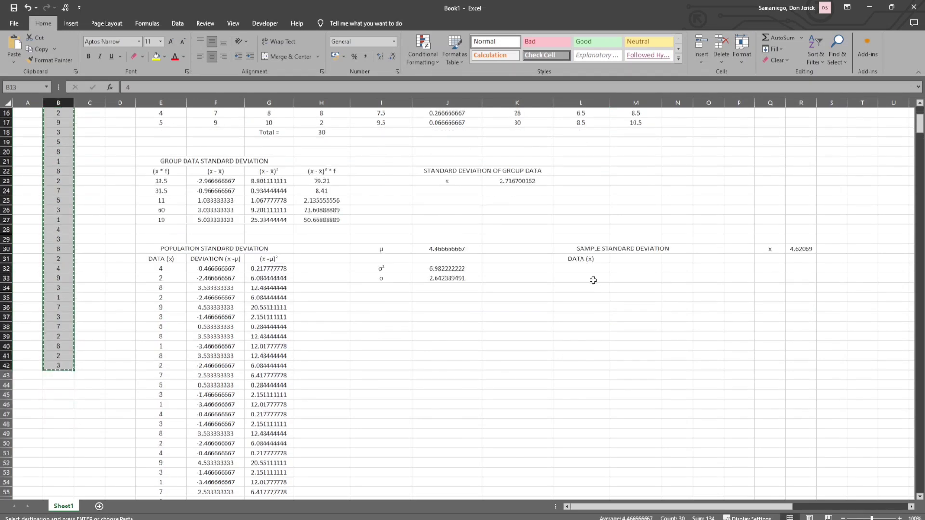
left_click(588, 269)
key("ctrl+v")
scroll(598, 282, "down", 2)
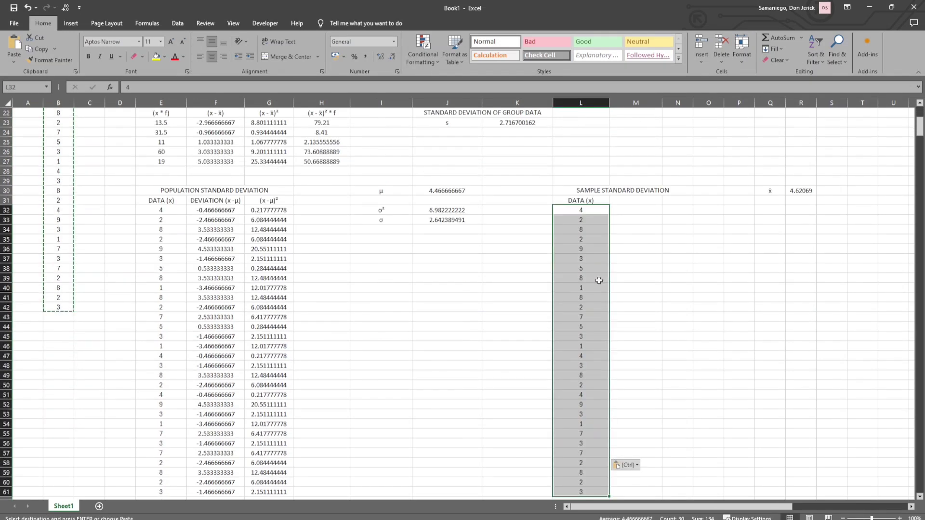
scroll(599, 282, "down", 1)
scroll(599, 281, "up", 1)
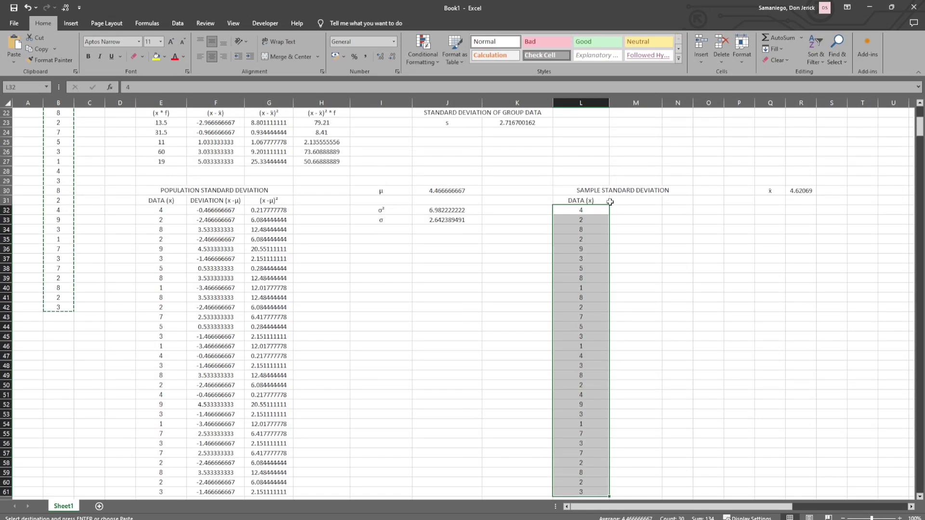
Step: Enter the column header "DEVIATION ( x - x̄)" in M31 and widen column M slightly to fit it
left_click(651, 199)
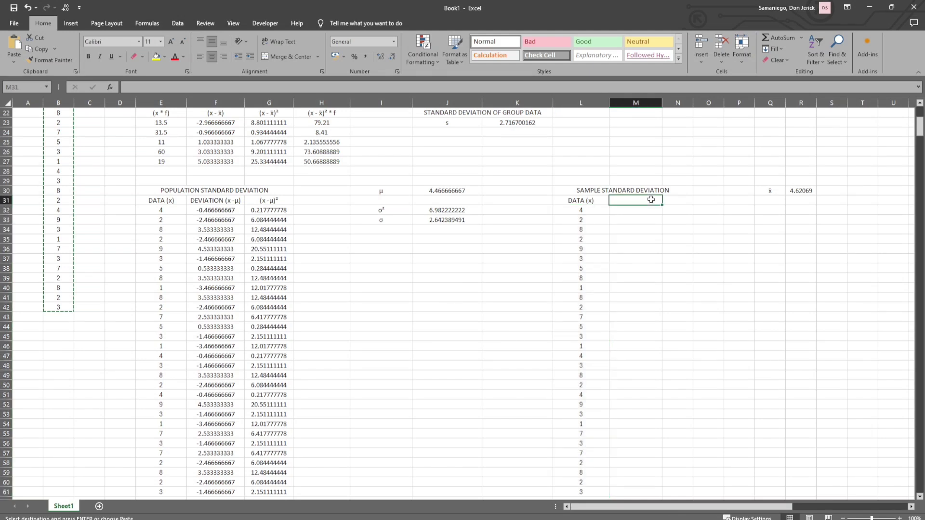
left_click(289, 87)
type("DEVIATION")
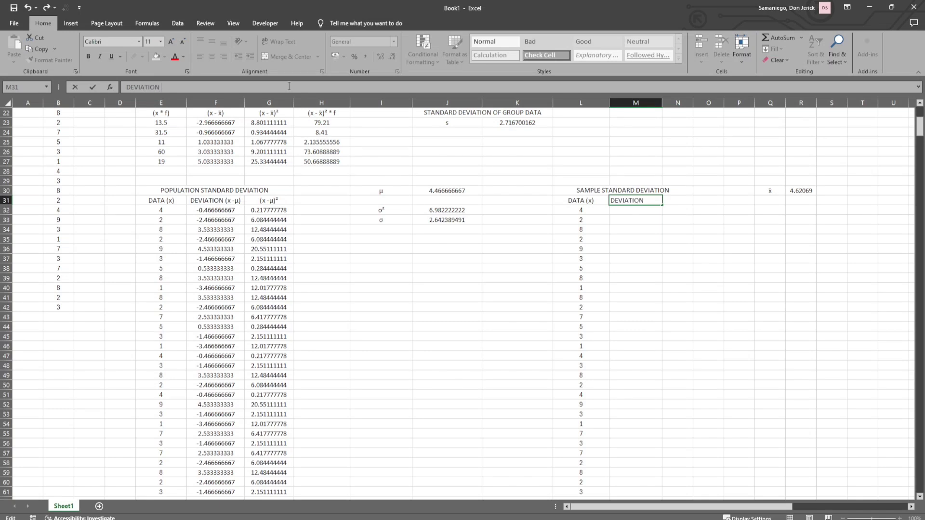
type(" ( x - x̄)")
left_click(630, 219)
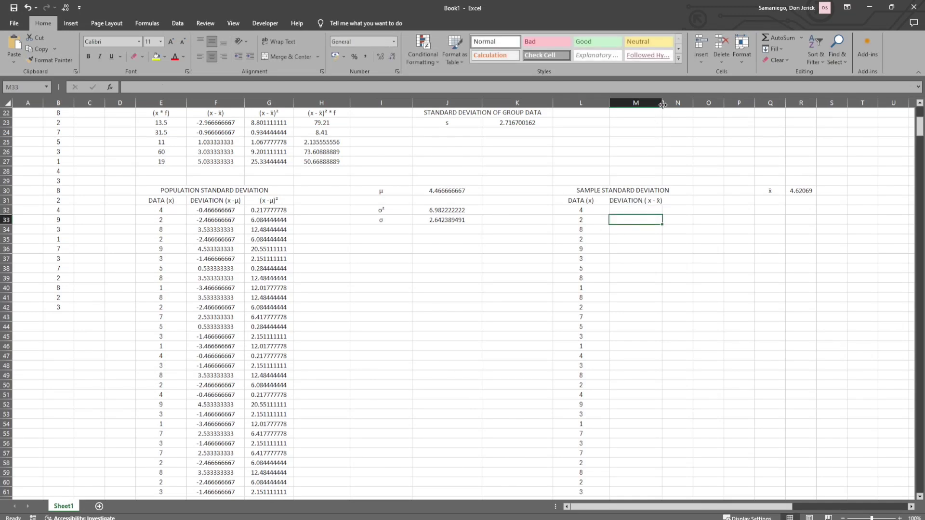
left_click_drag(662, 103, 667, 104)
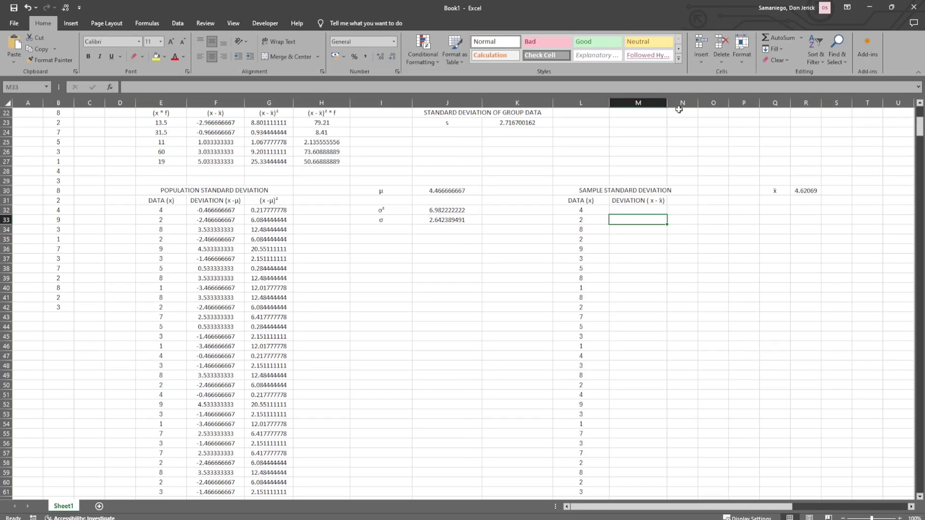
Step: Calculate the first sample deviation in M32 with the formula =L32-$R$30
left_click(635, 211)
left_click(481, 89)
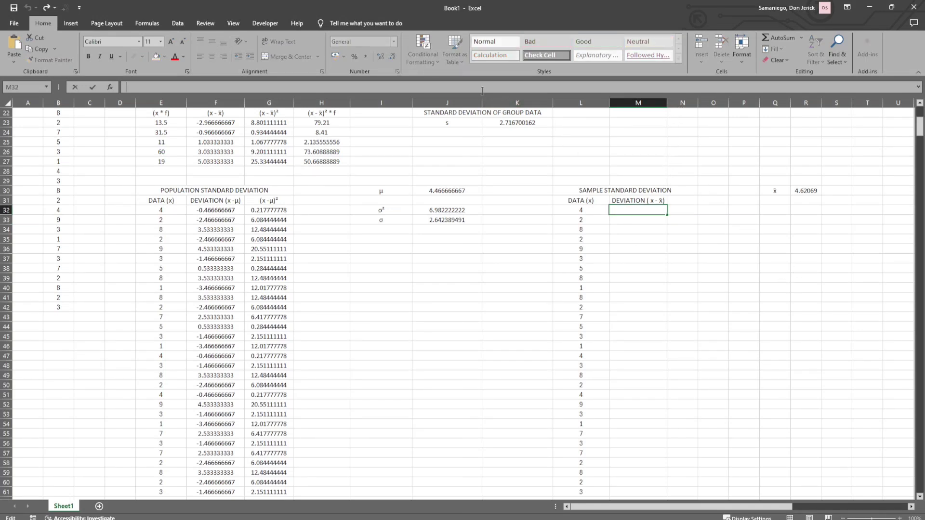
type("=")
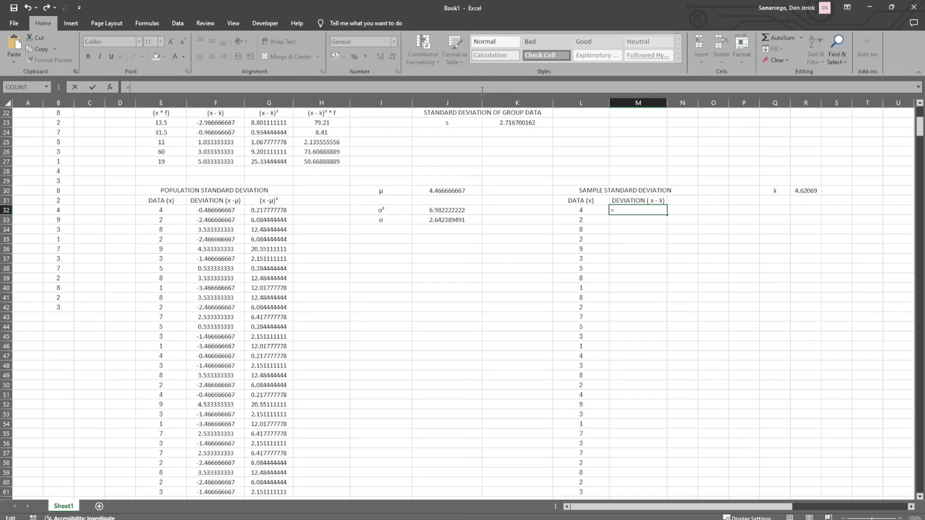
left_click(591, 211)
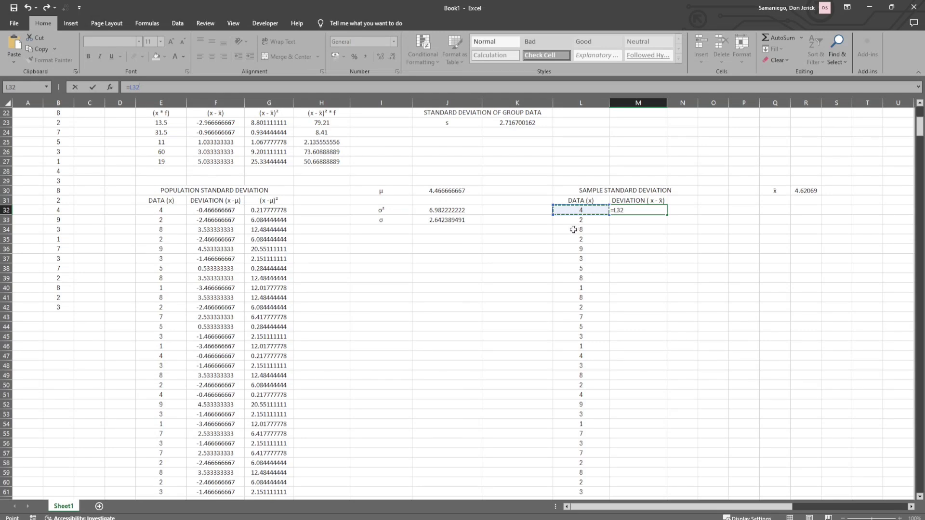
type("-")
left_click(802, 191)
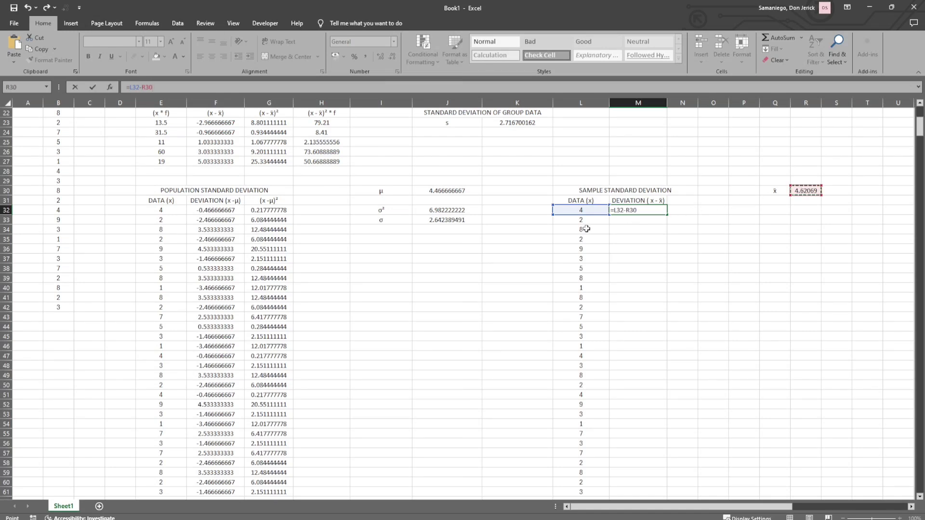
key("F4")
key("Return")
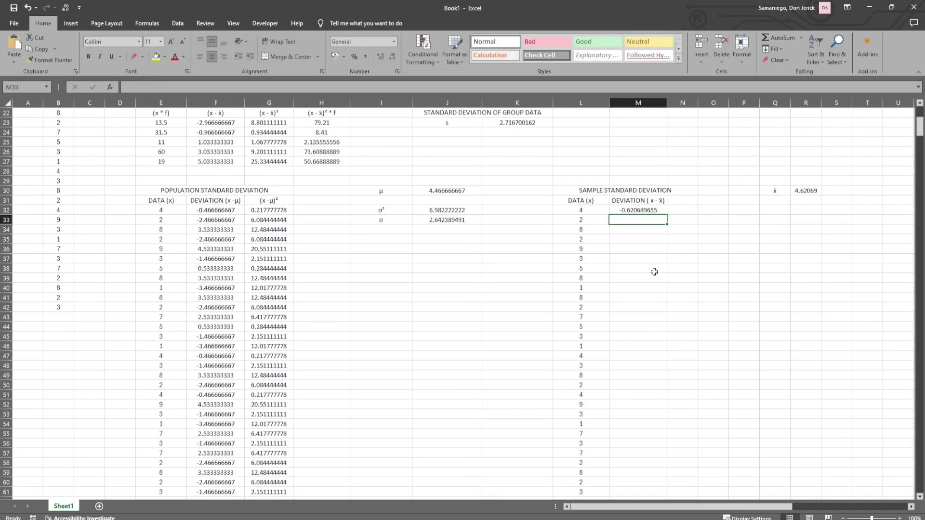
Step: Fill the deviation formula from M32 down through M61
left_click(649, 211)
left_click_drag(667, 215, 653, 478)
left_click(744, 326)
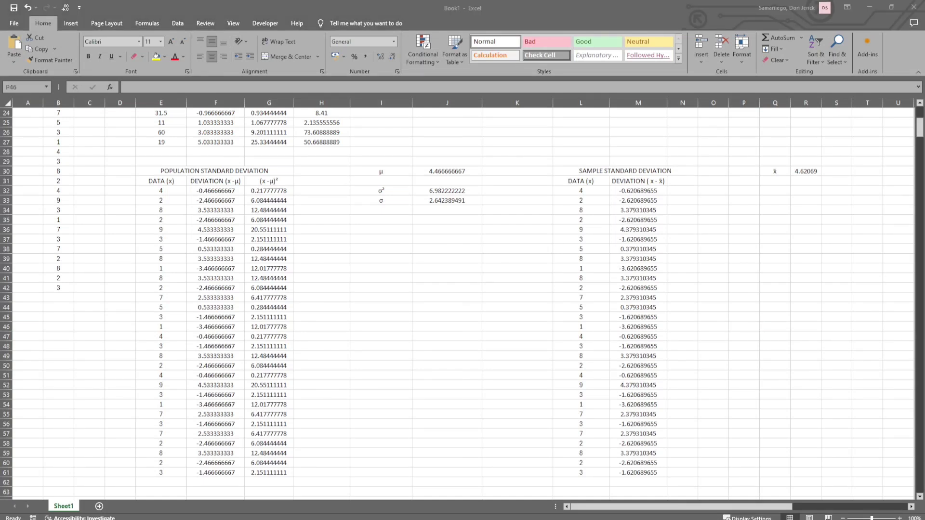
Step: Enter the column header "(x -x̄)²" in N31, beside the sample deviation header
left_click(682, 178)
left_click(370, 88)
key("ctrl+v")
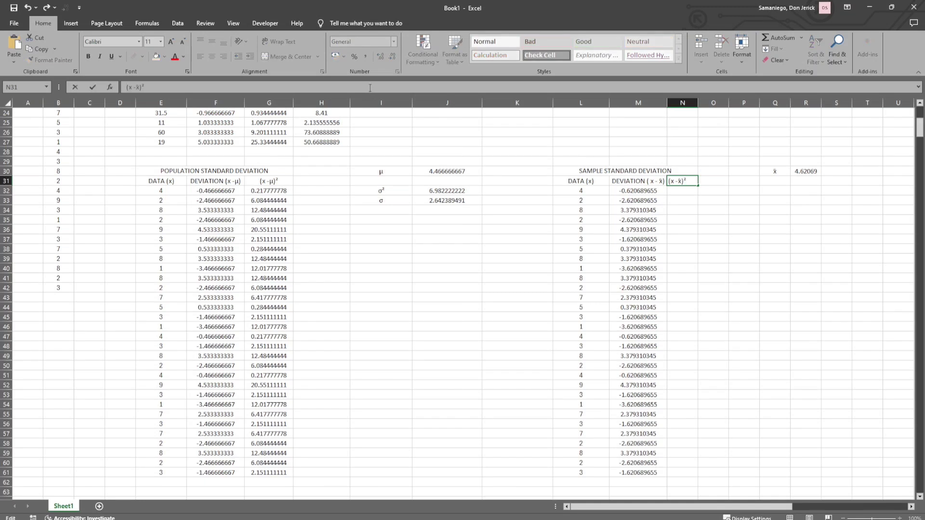
key("Return")
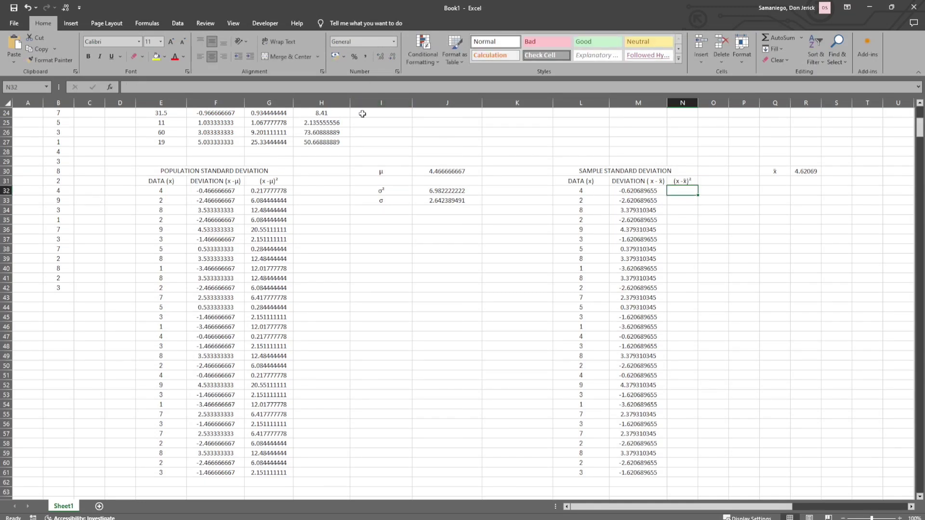
Step: Calculate the squared sample deviations with =M32^2 in N32 and fill the formula down through N61
left_click(252, 87)
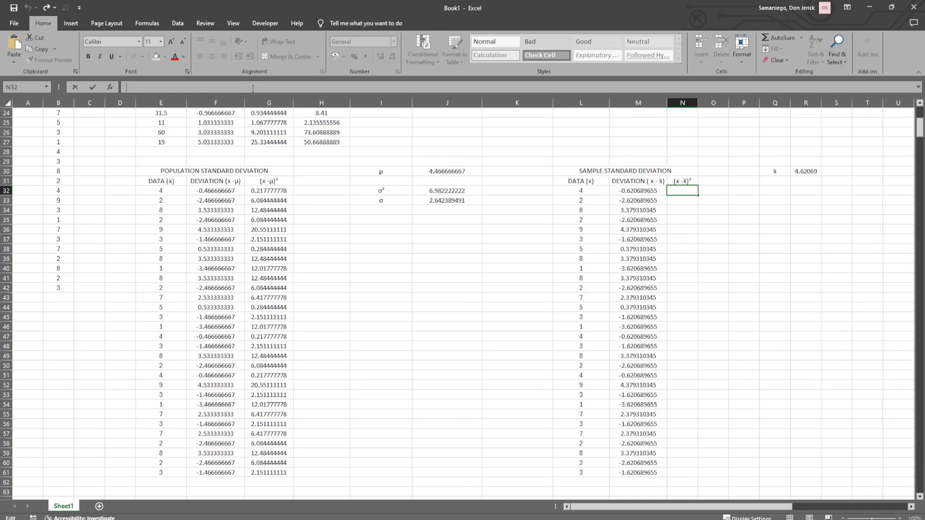
type("=")
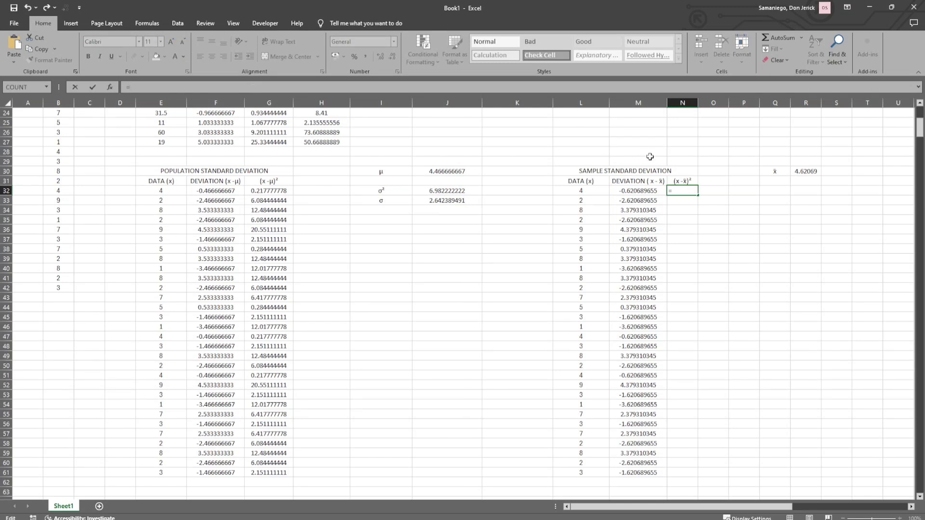
left_click(643, 190)
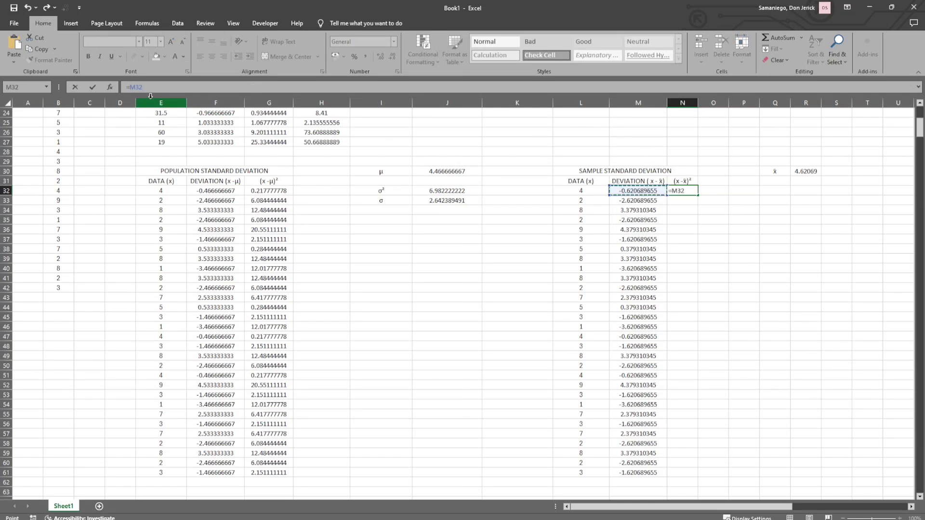
type("^2")
key("Return")
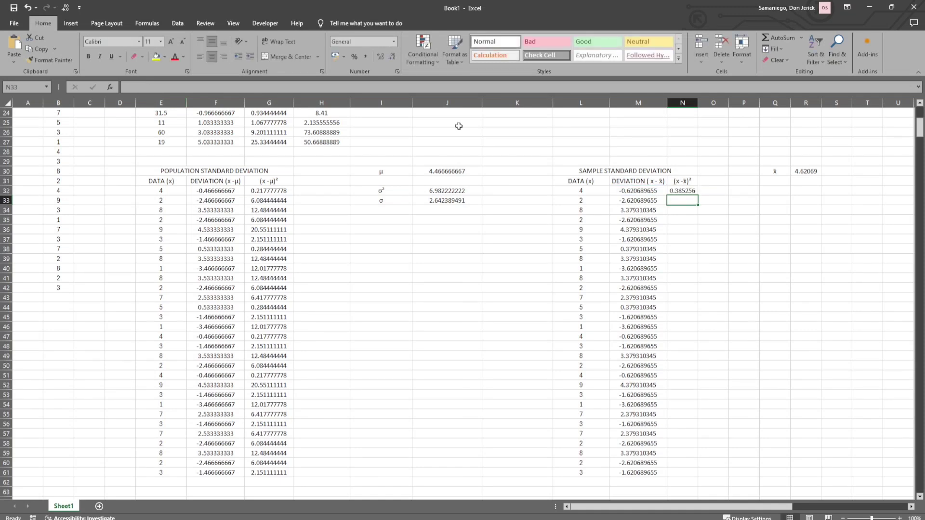
left_click(687, 191)
left_click_drag(698, 195, 698, 479)
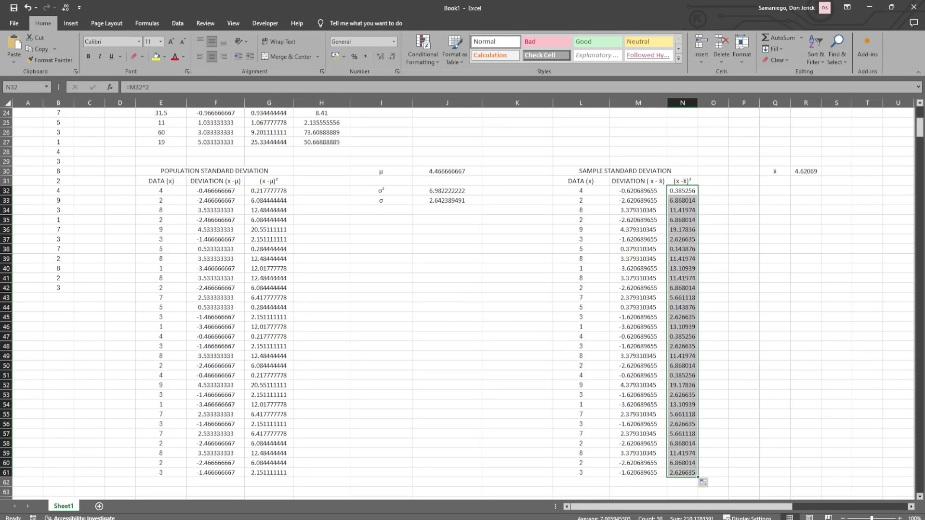
key("alt+Tab")
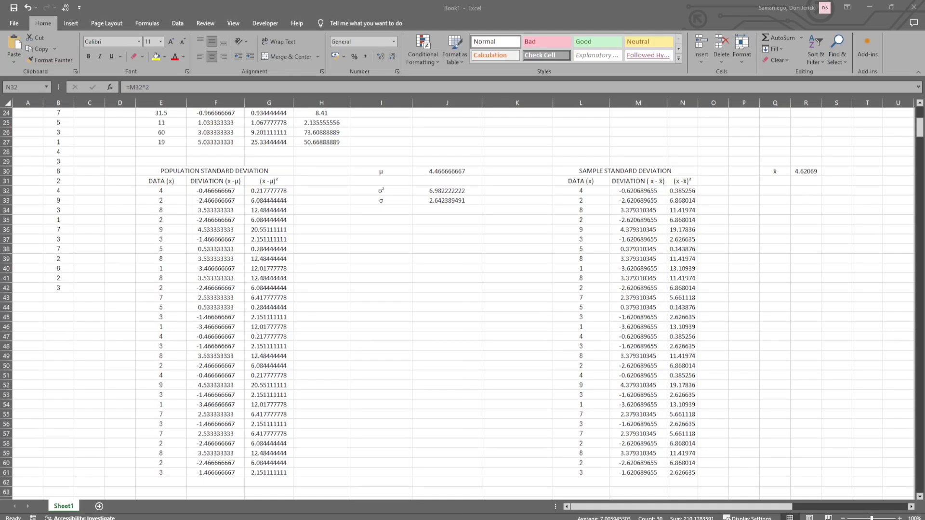
key("alt+Tab")
left_click(781, 192)
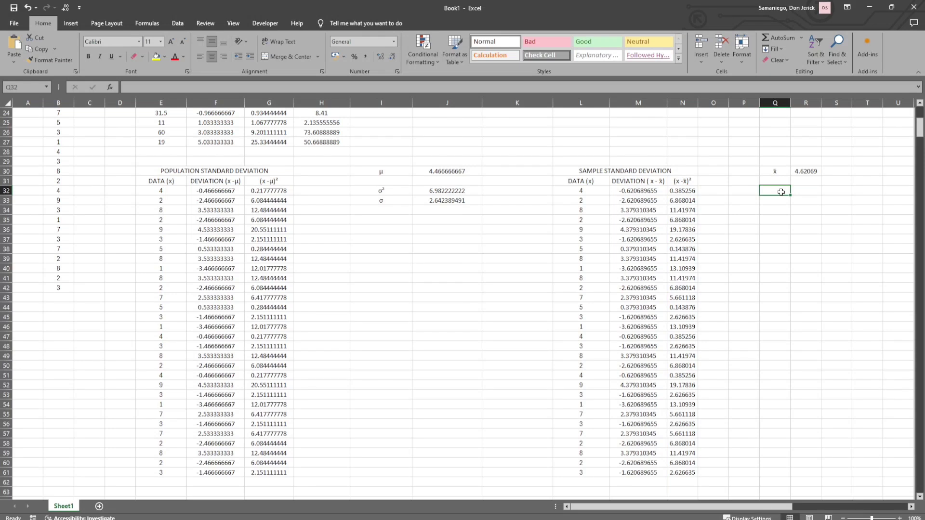
key("ctrl+v")
left_click(776, 202)
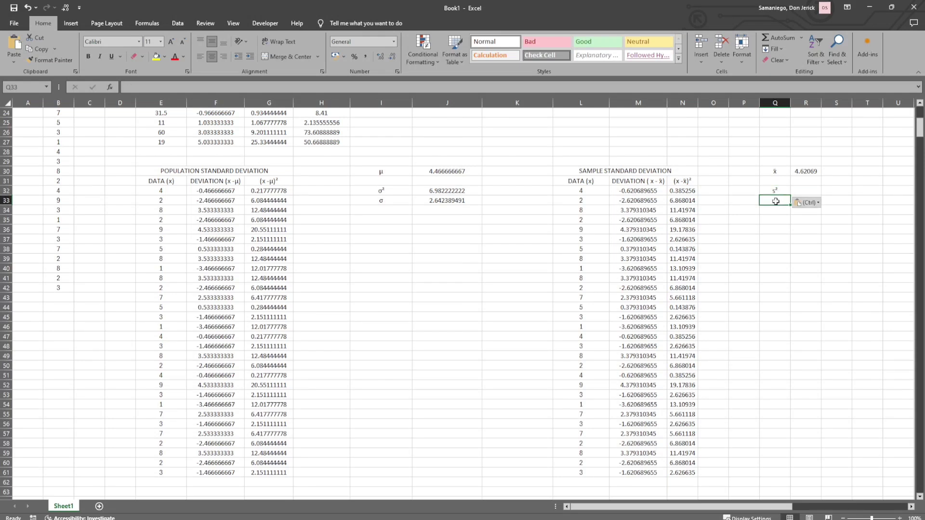
key("ctrl+z")
key("ctrl+z")
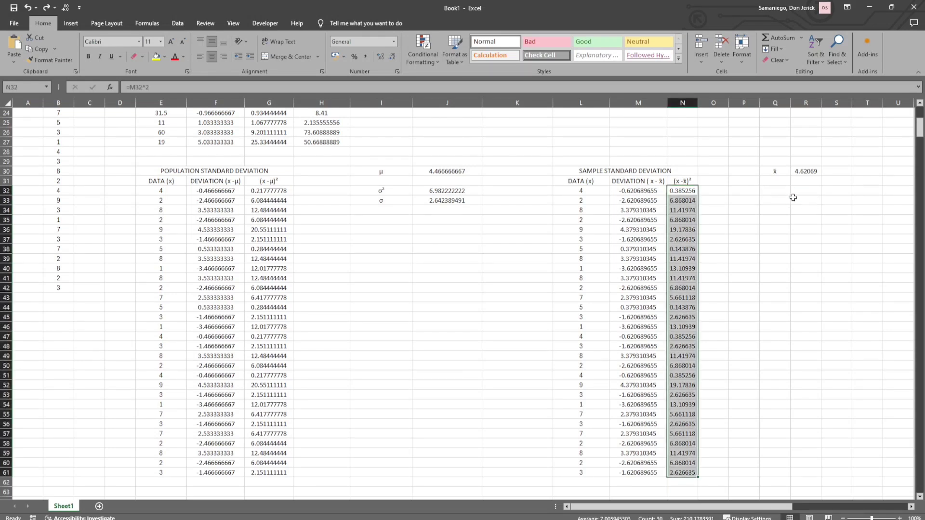
Step: Enter the sample variance label "s²" in Q32, below the x̄ label
left_click(779, 193)
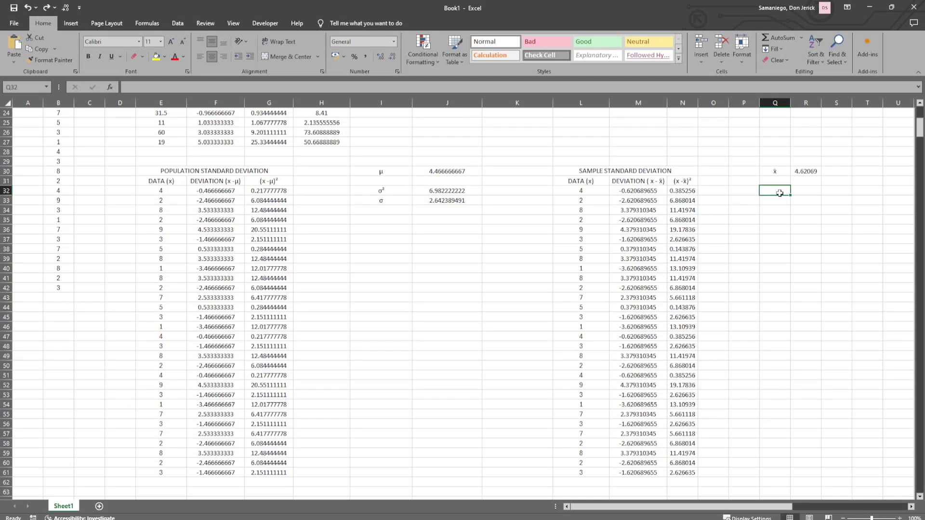
left_click(688, 191)
left_click(782, 189)
type("s²")
Step: Calculate the s² value in R32 with the formula =SUM((N32:N61)/(H18-1))
left_click(803, 191)
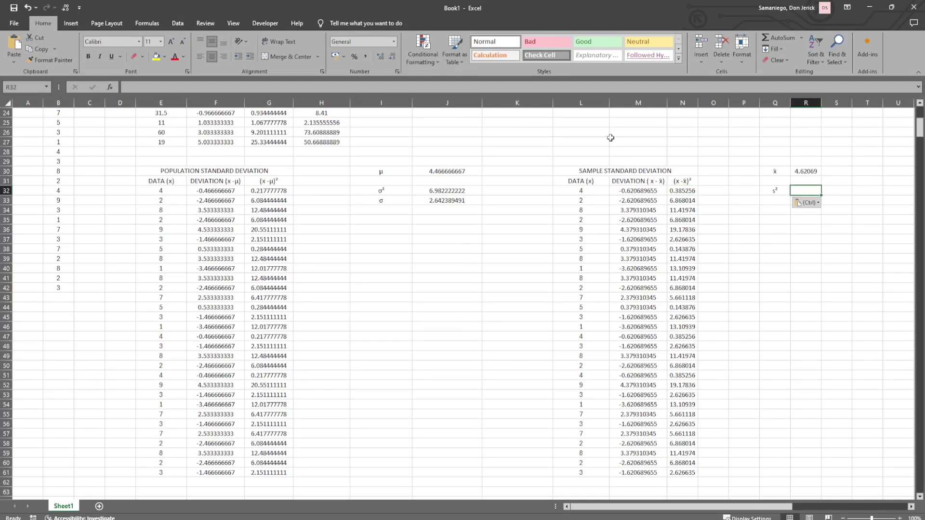
type("=")
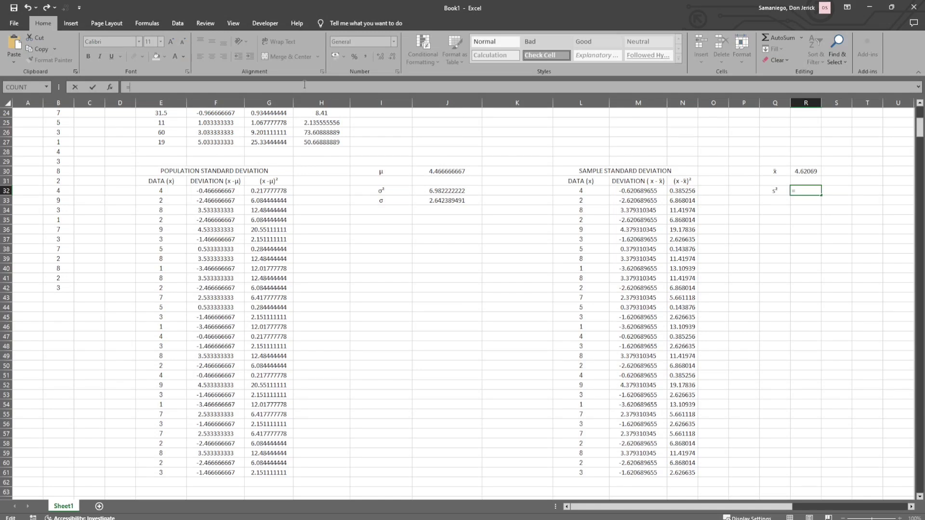
type("SUM((")
left_click_drag(671, 192, 694, 472)
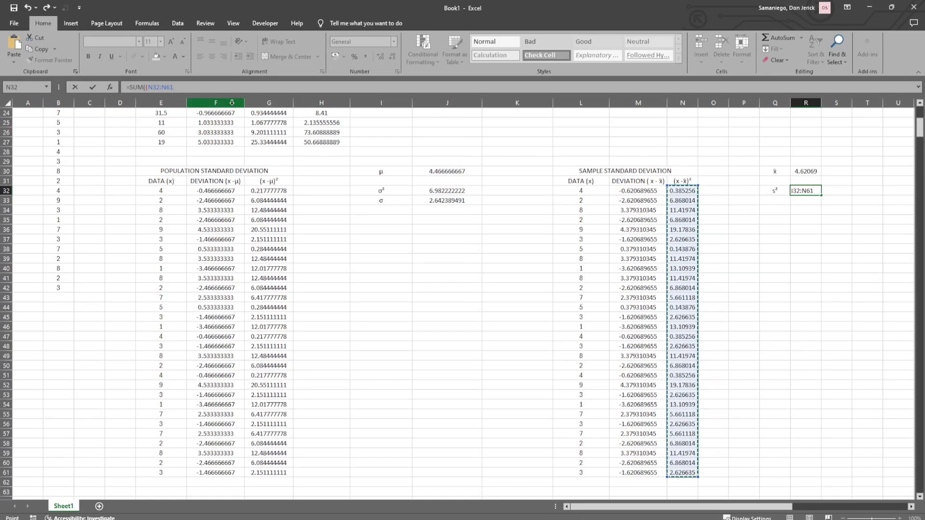
type(")/")
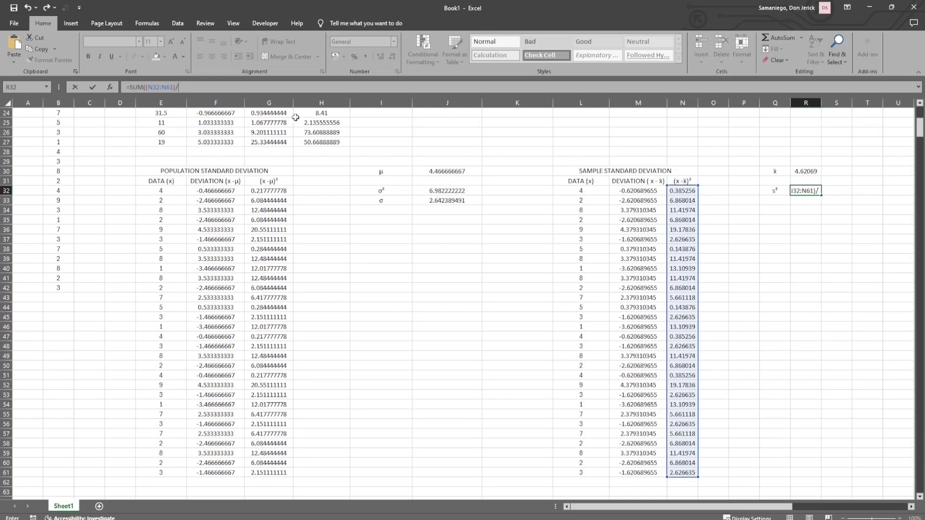
scroll(298, 144, "up", 3)
left_click(319, 142)
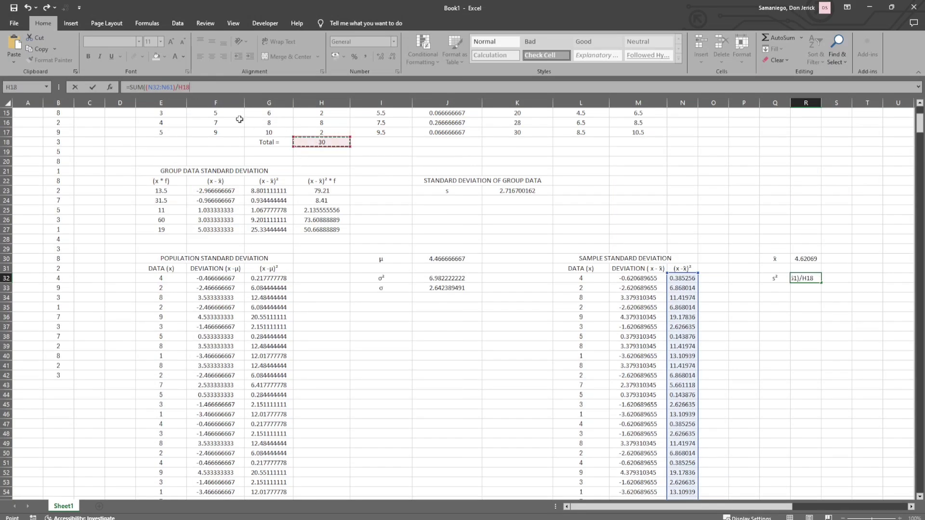
type("-1))")
left_click(178, 88)
type("(")
key("Return")
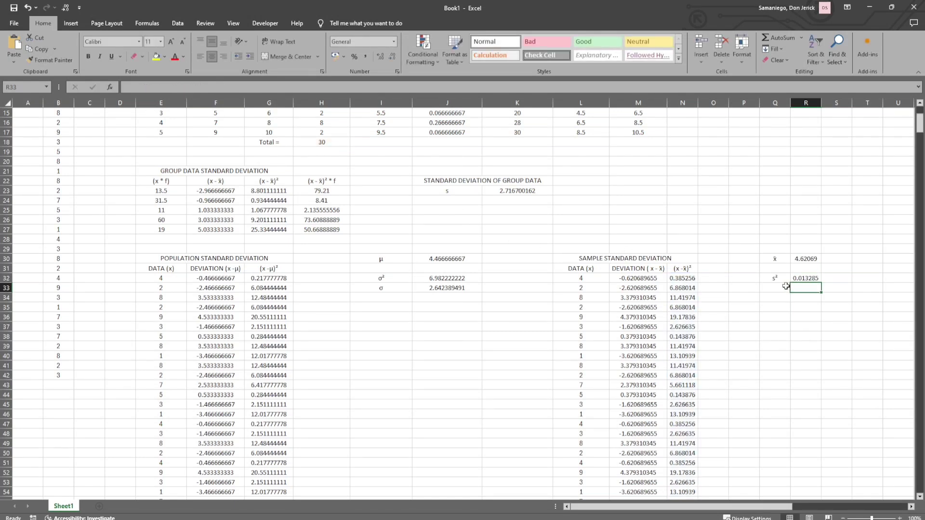
Step: Enter the sample standard deviation label "s" in Q33, below the s² label
left_click(786, 287)
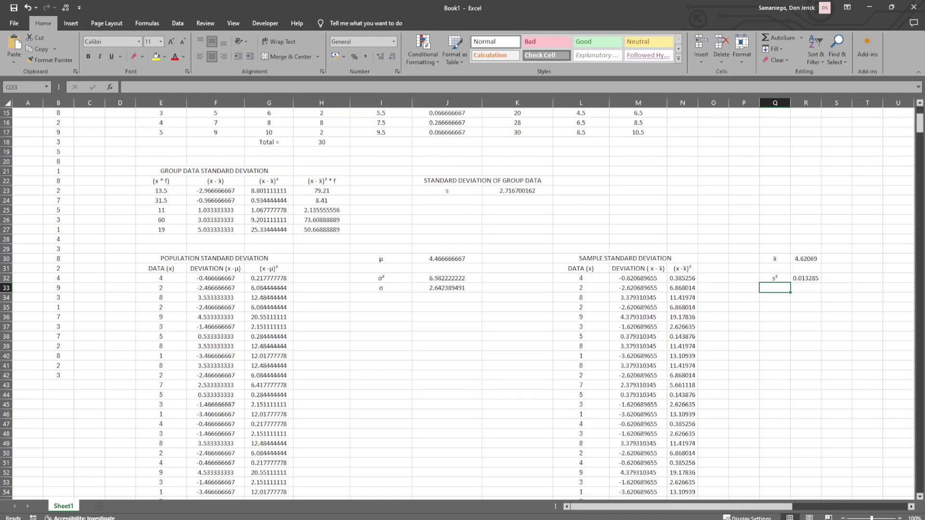
key("alt+Tab")
left_click(784, 288)
type("s")
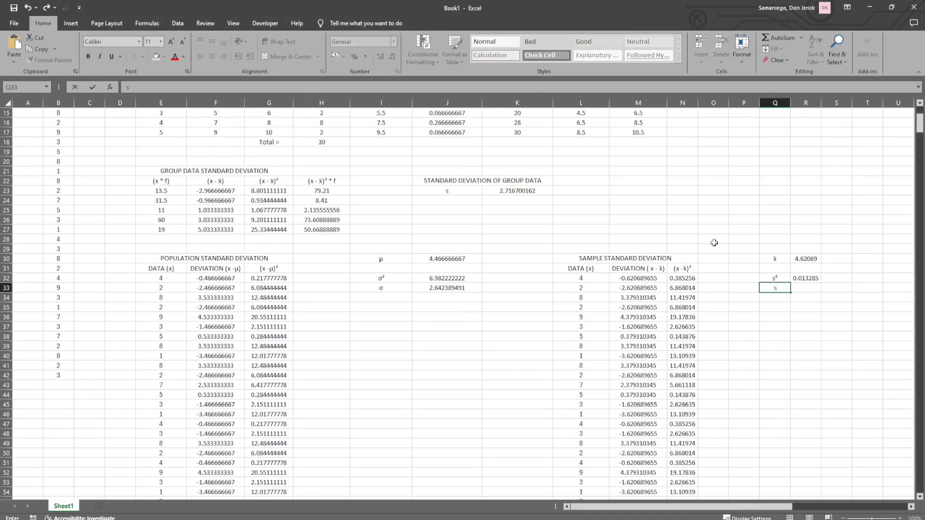
Step: Calculate the s value in R33 as the square root of the variance with the formula =SQRT(R32)
left_click(807, 285)
left_click(266, 87)
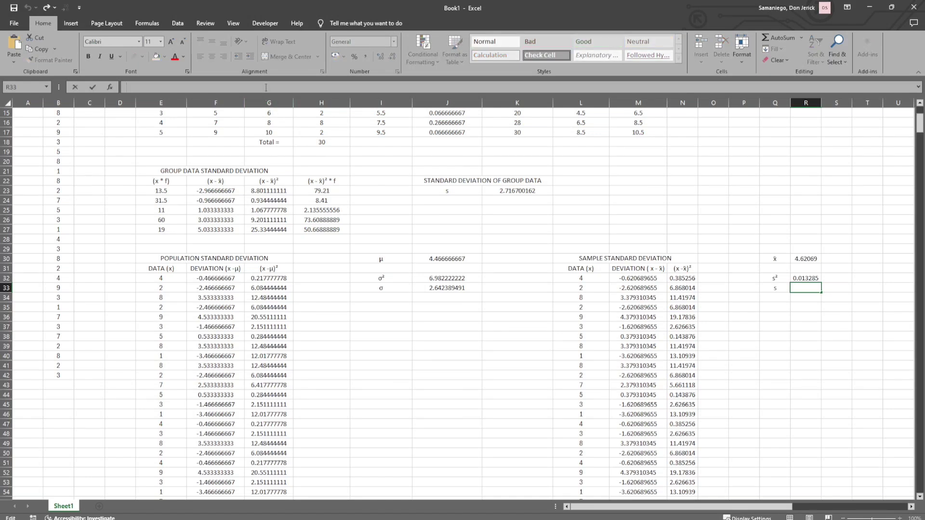
type("=SQRT")
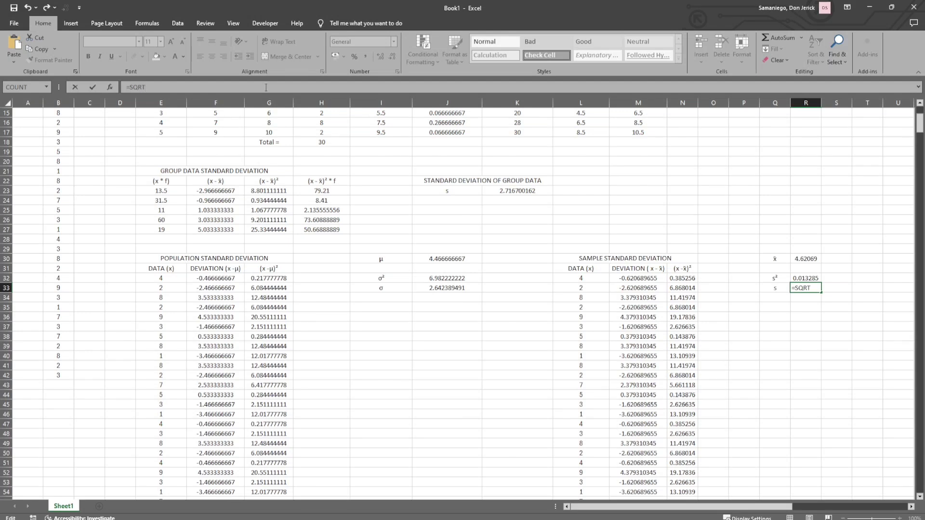
left_click(817, 278)
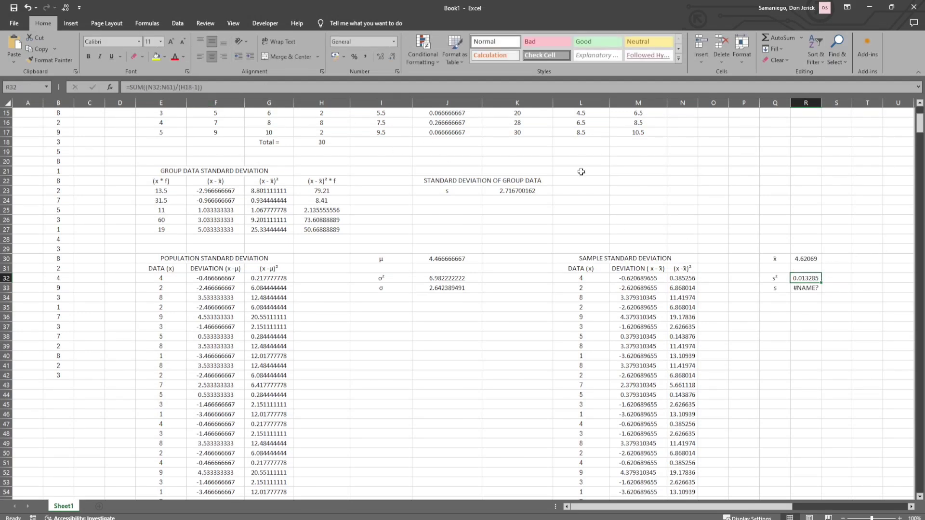
left_click(804, 288)
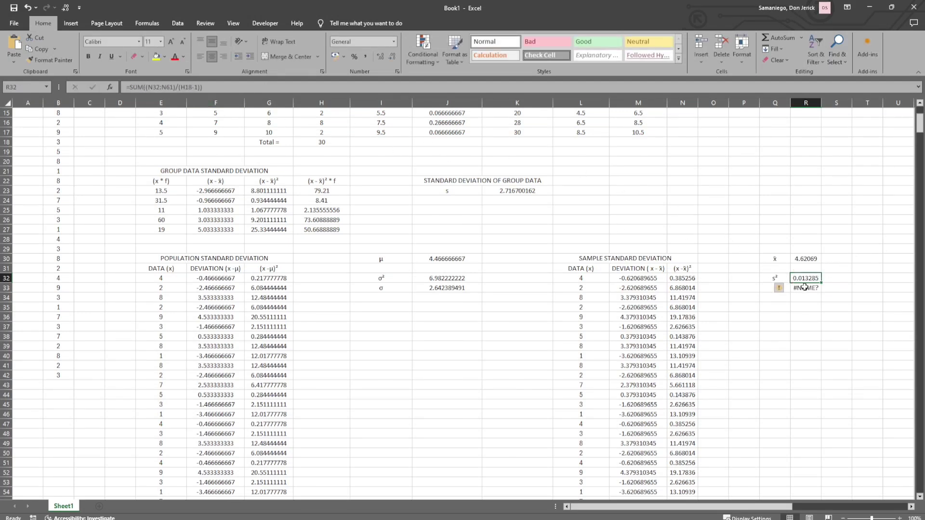
left_click(159, 86)
type("(")
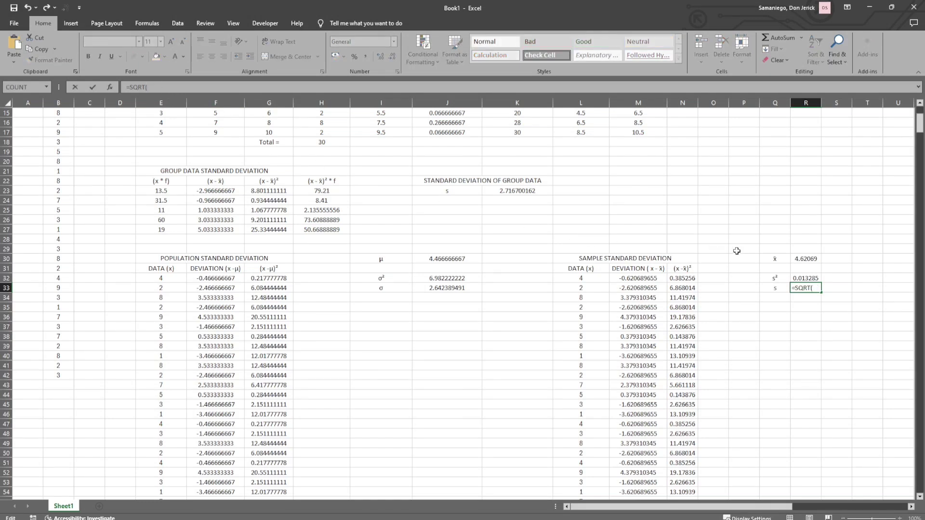
left_click(801, 280)
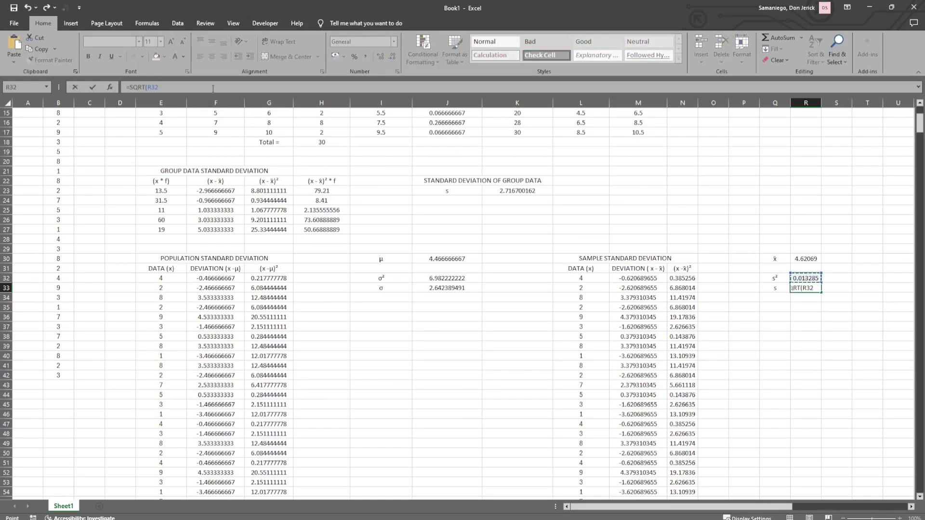
type(")")
key("Return")
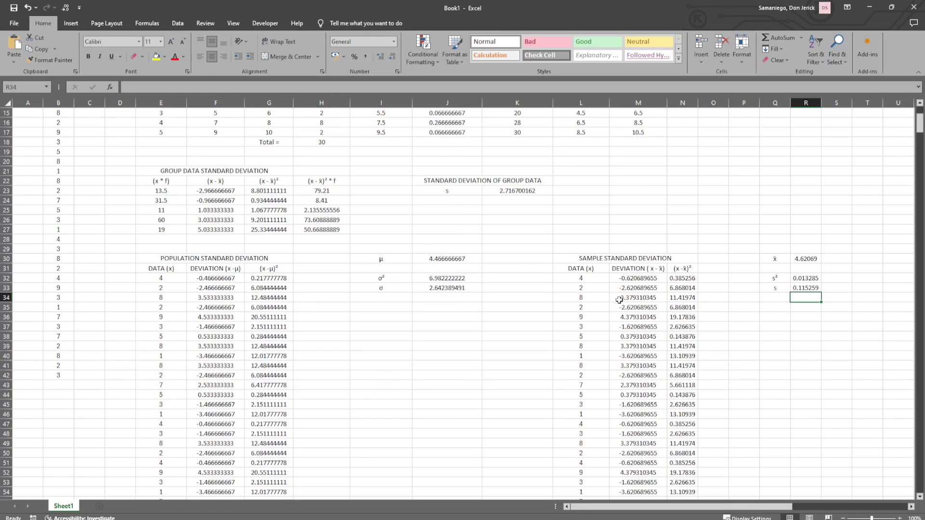
scroll(629, 301, "down", 2)
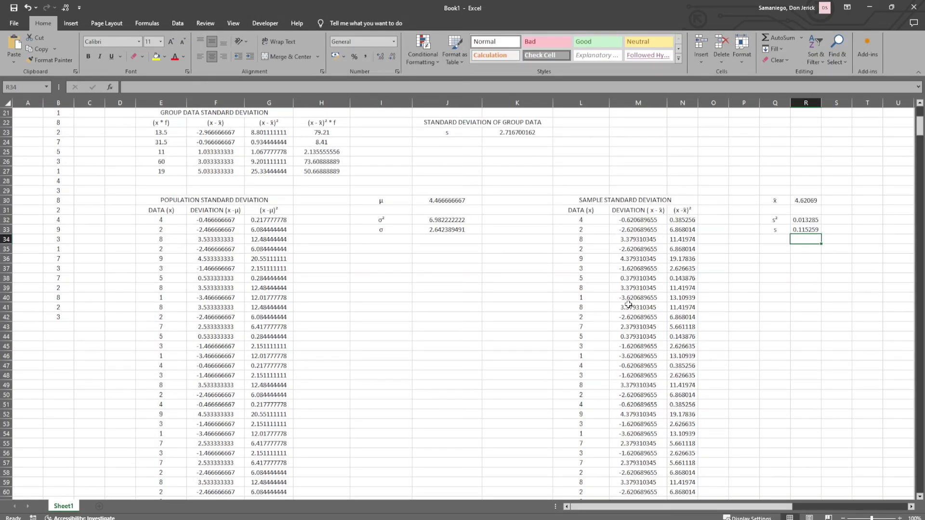
scroll(628, 302, "up", 2)
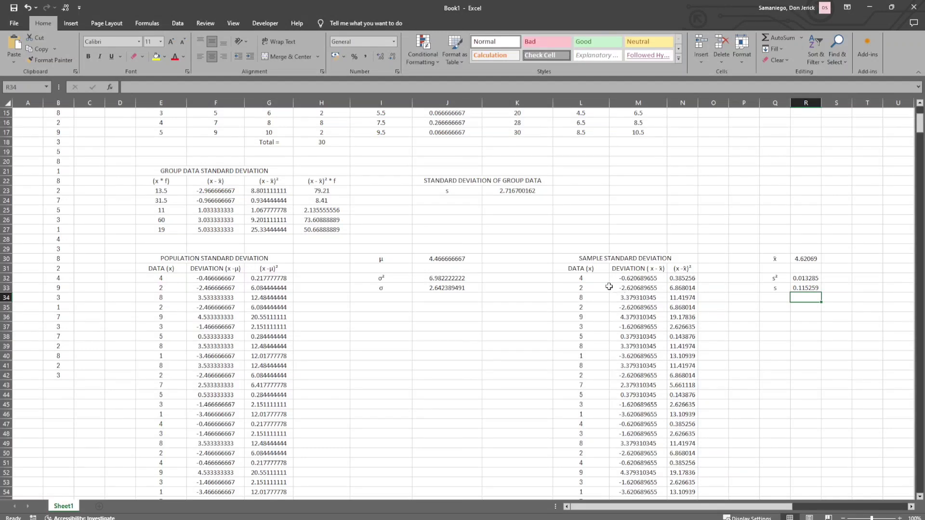